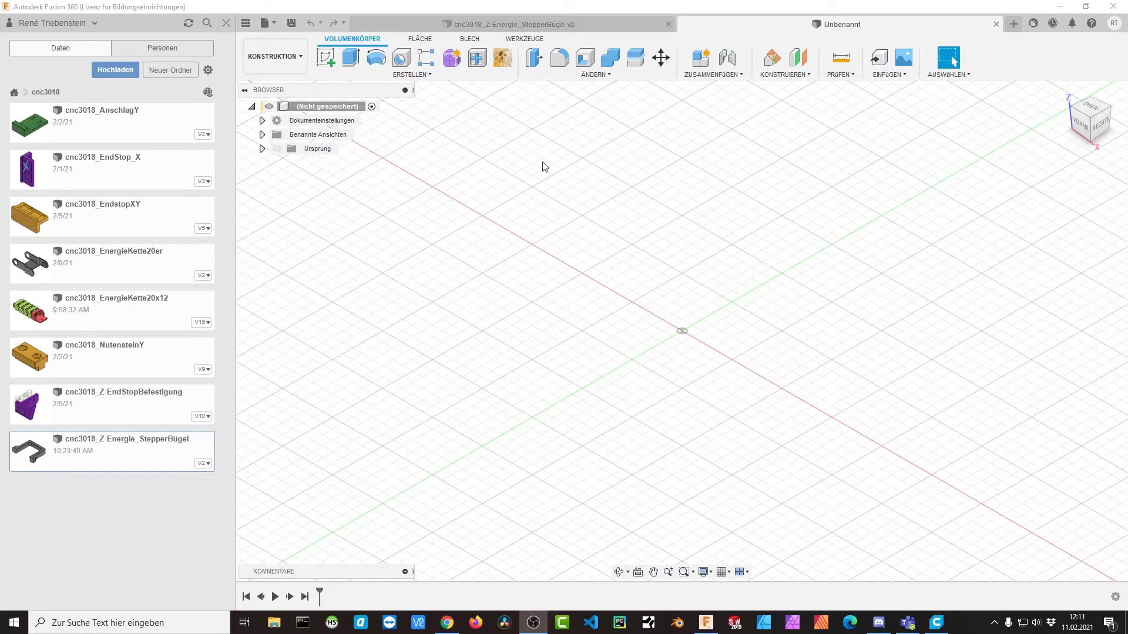
# Start a sketch on the XY plane and draw a rectangle with one corner at the origin.
pyautogui.click(325, 59)
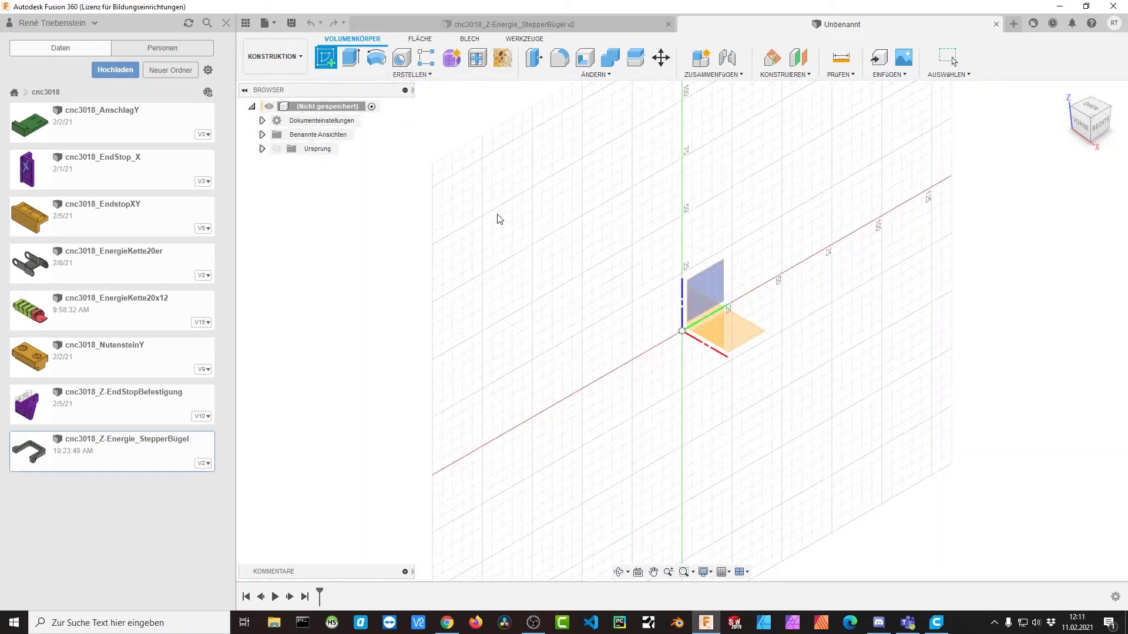
pyautogui.click(718, 335)
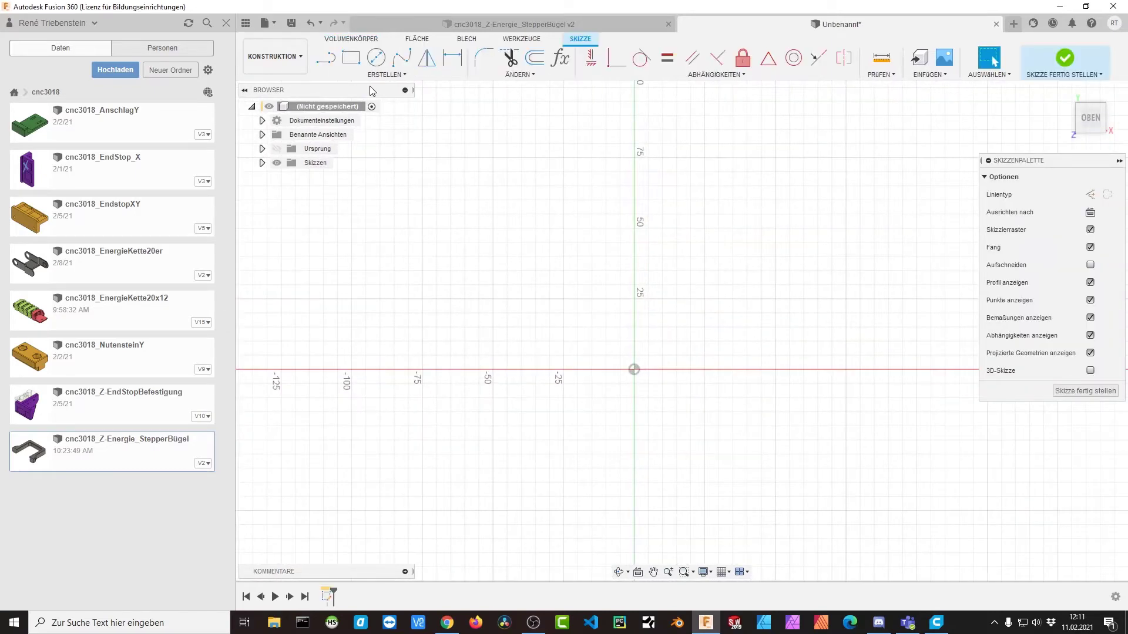
pyautogui.click(357, 67)
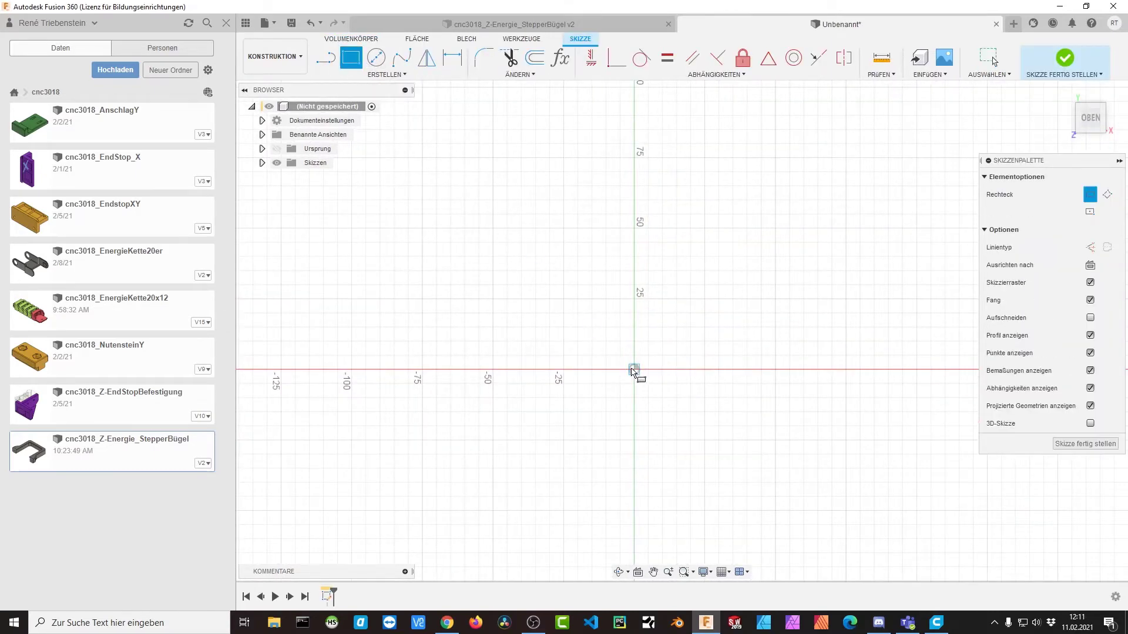
pyautogui.click(634, 369)
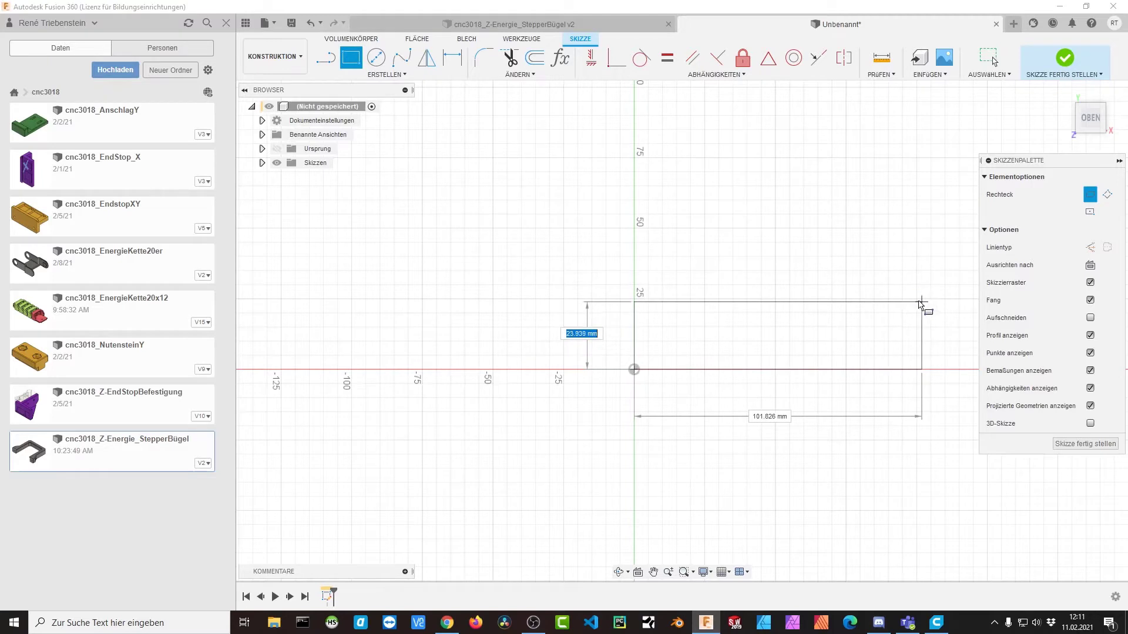
pyautogui.click(909, 301)
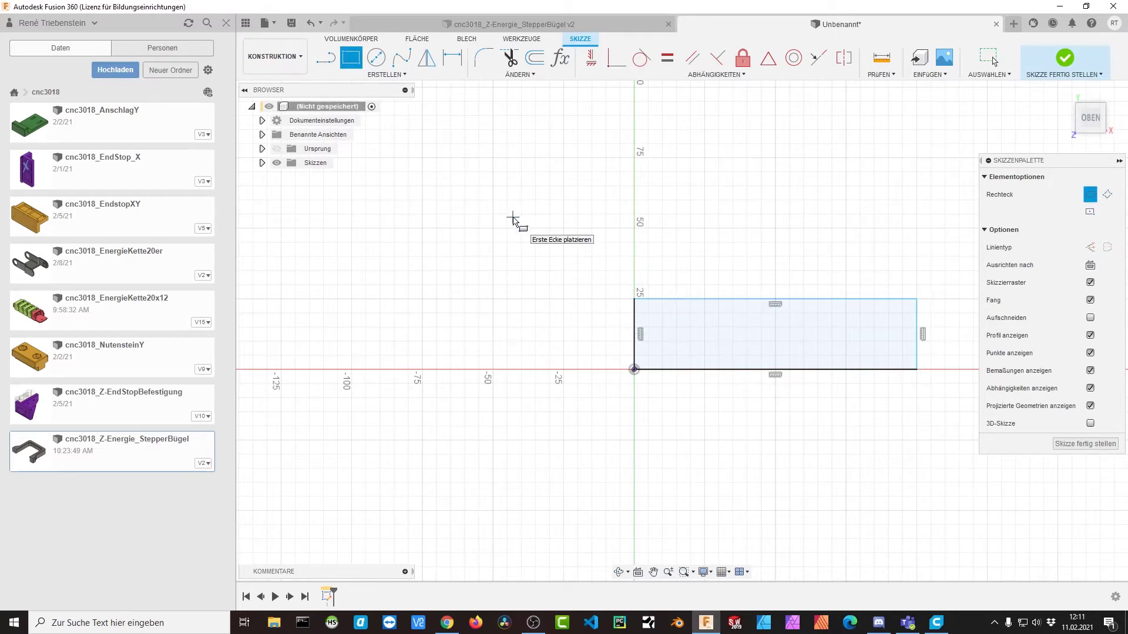
# Dimension the rectangle 100 mm long and 25 mm high, then finish the sketch.
pyautogui.press('d')
pyautogui.click(724, 372)
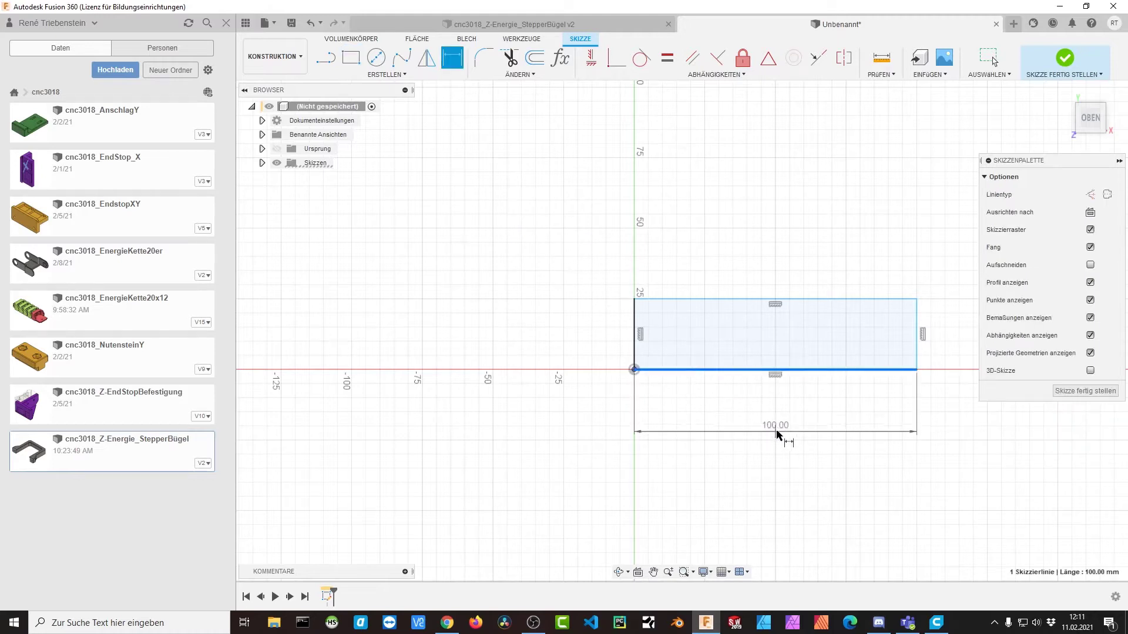
pyautogui.click(781, 428)
pyautogui.press('Return')
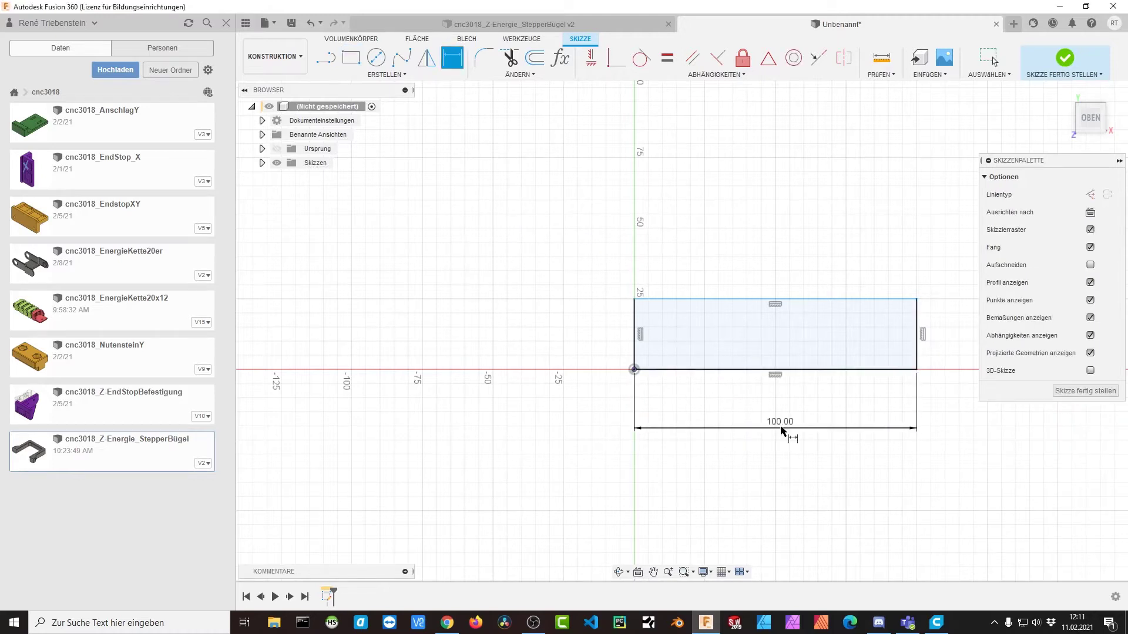
pyautogui.click(635, 335)
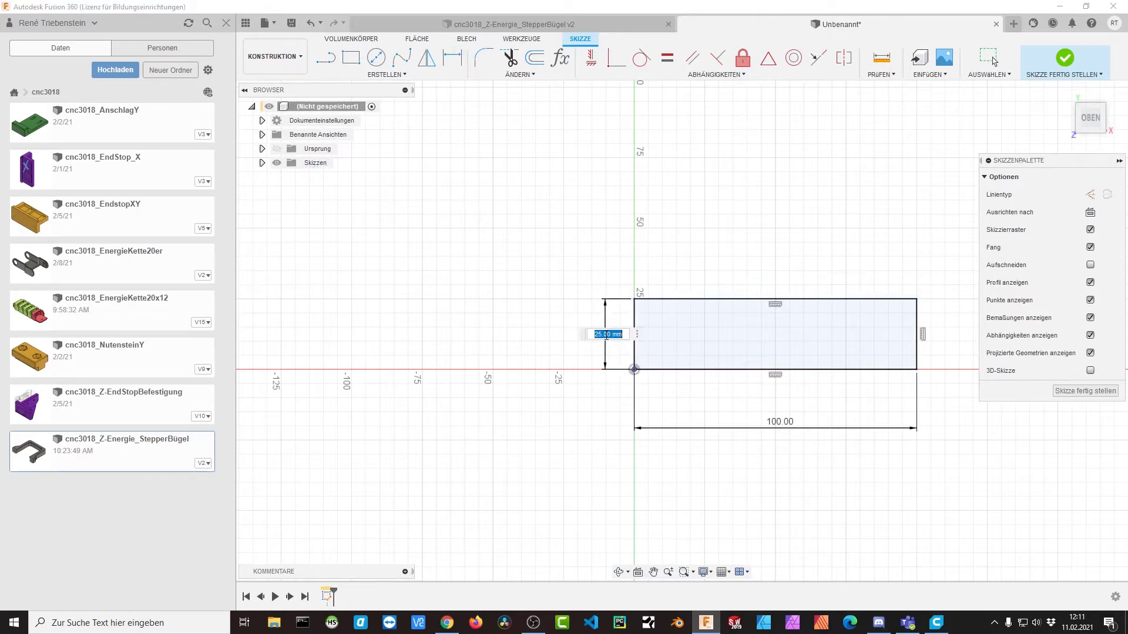
pyautogui.press('Return')
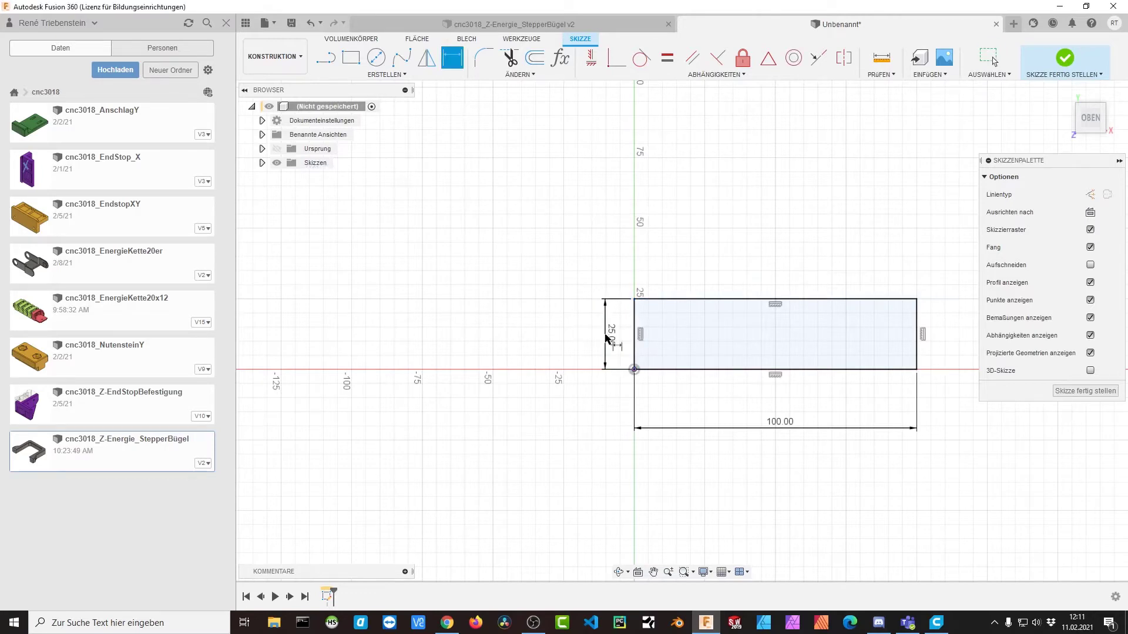
pyautogui.click(1081, 391)
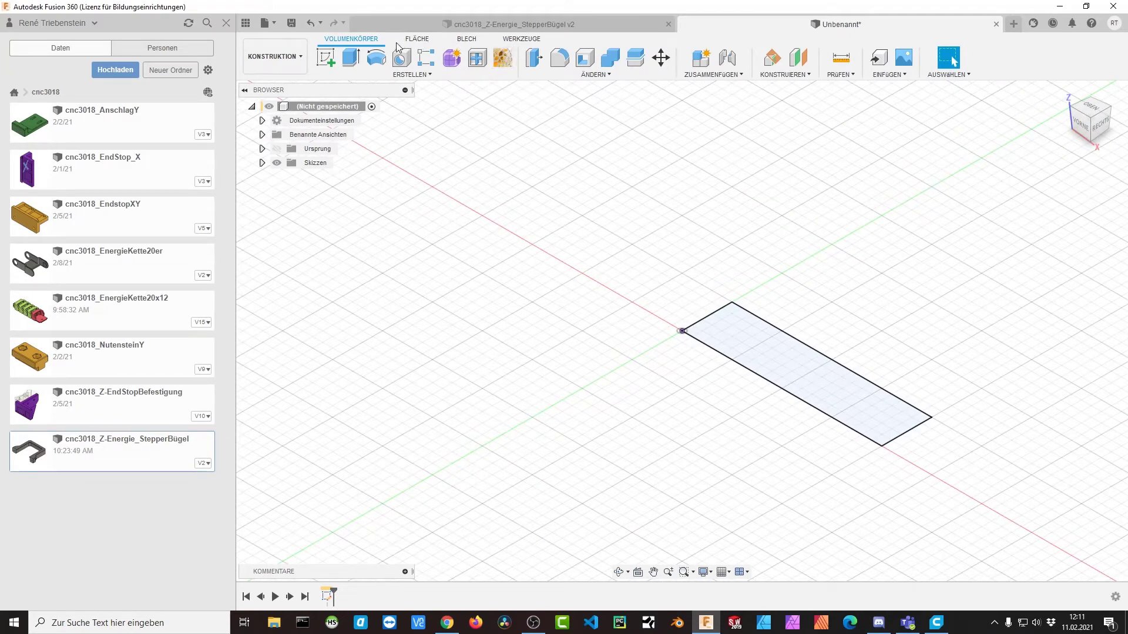
# In the parameter editor, add the user parameter Länge = 100 mm.
pyautogui.click(585, 77)
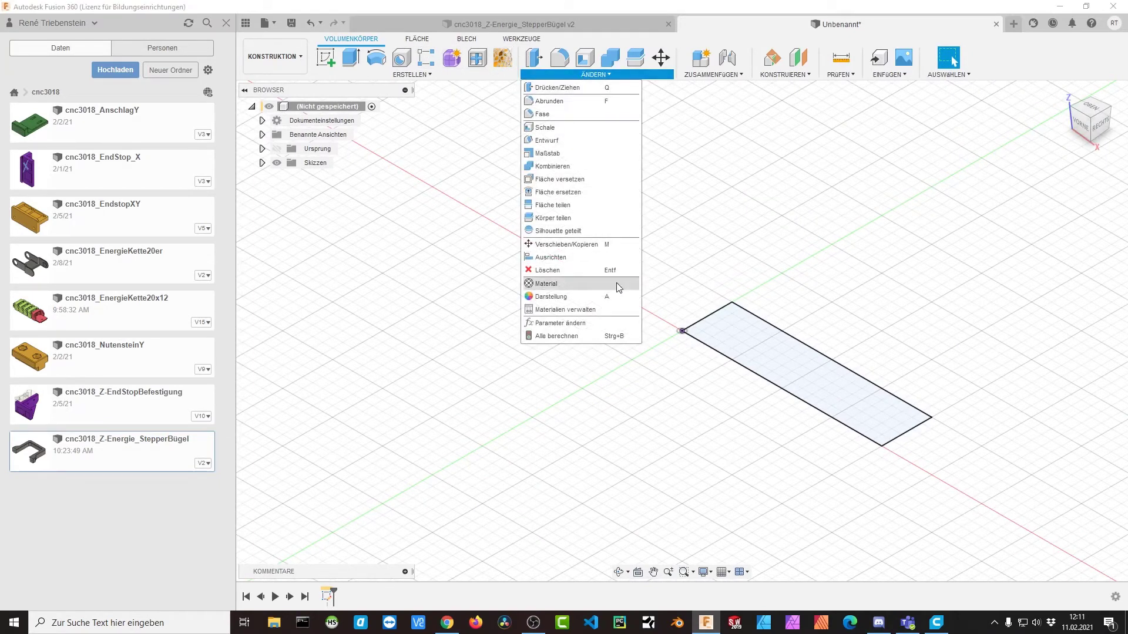
pyautogui.click(594, 331)
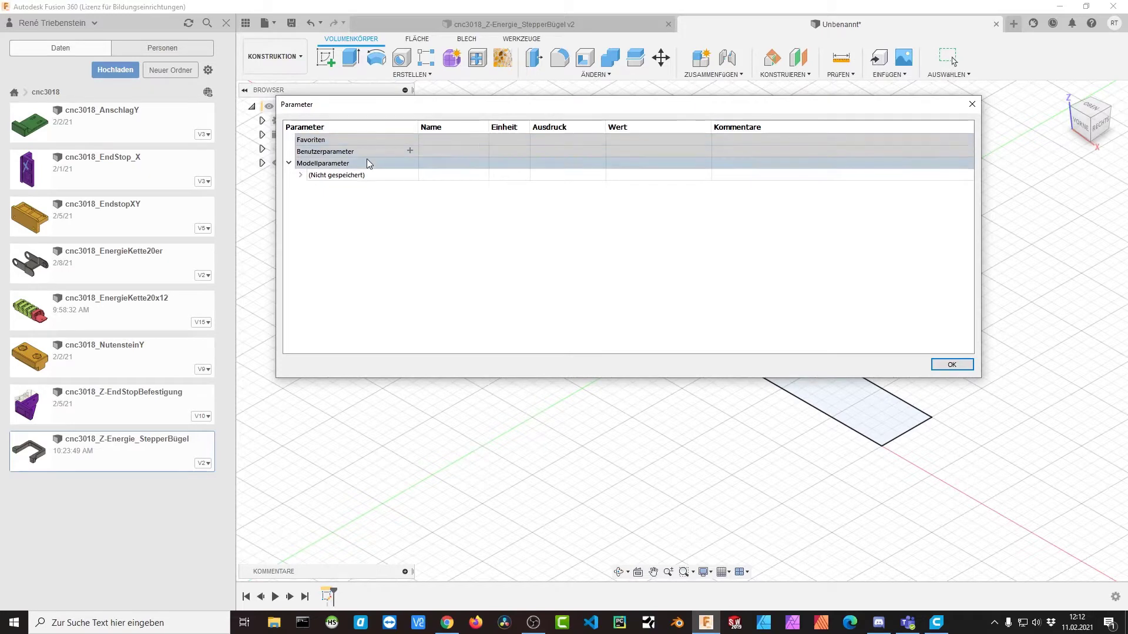
pyautogui.click(411, 150)
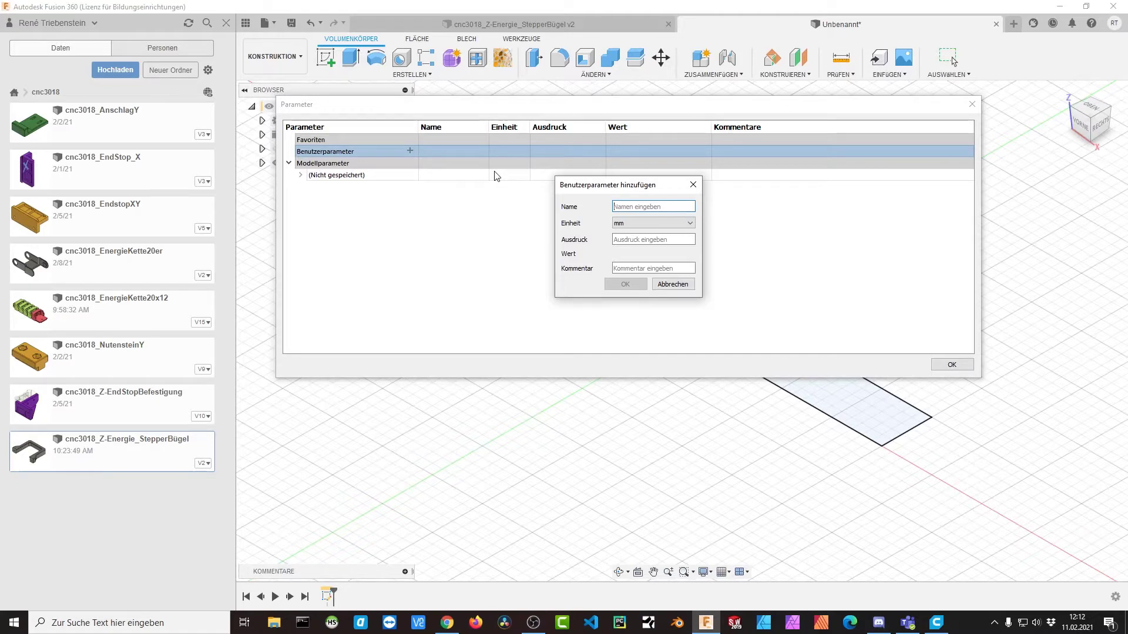
pyautogui.write('Länge')
pyautogui.click(627, 237)
pyautogui.write('1')
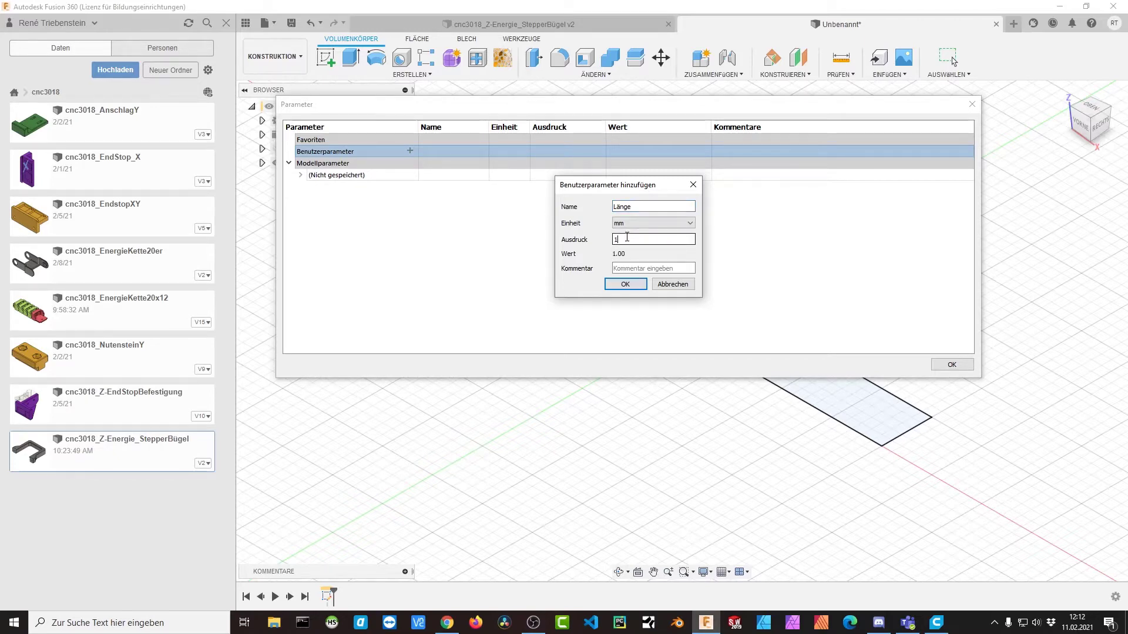
pyautogui.write('00')
pyautogui.press('Return')
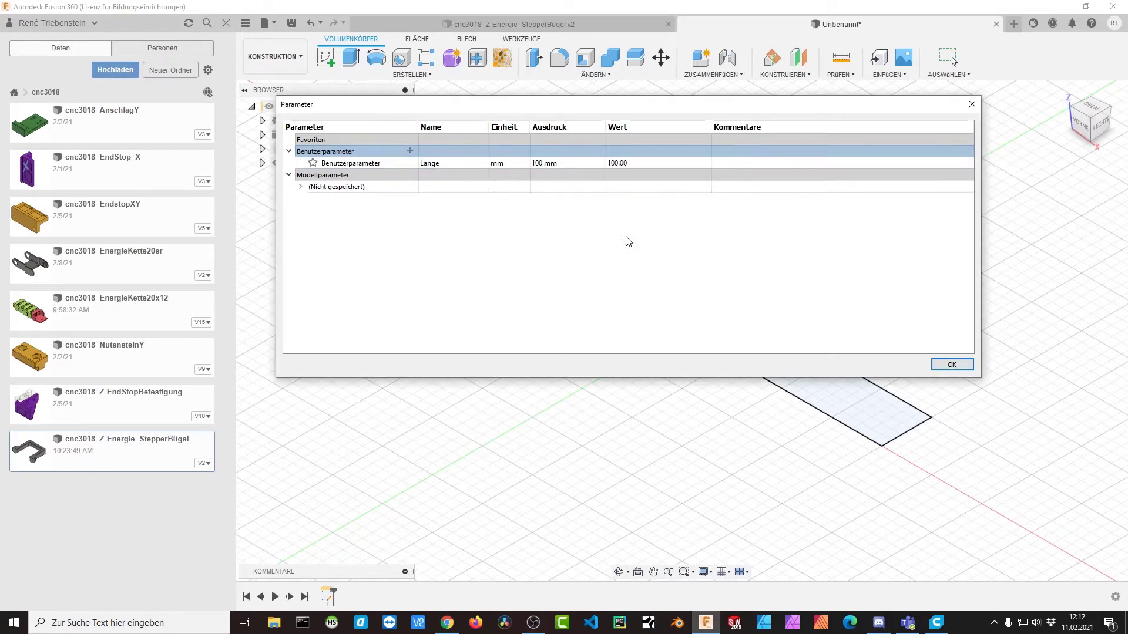
# Add the user parameter Breite = 25 mm and begin a third parameter.
pyautogui.click(411, 151)
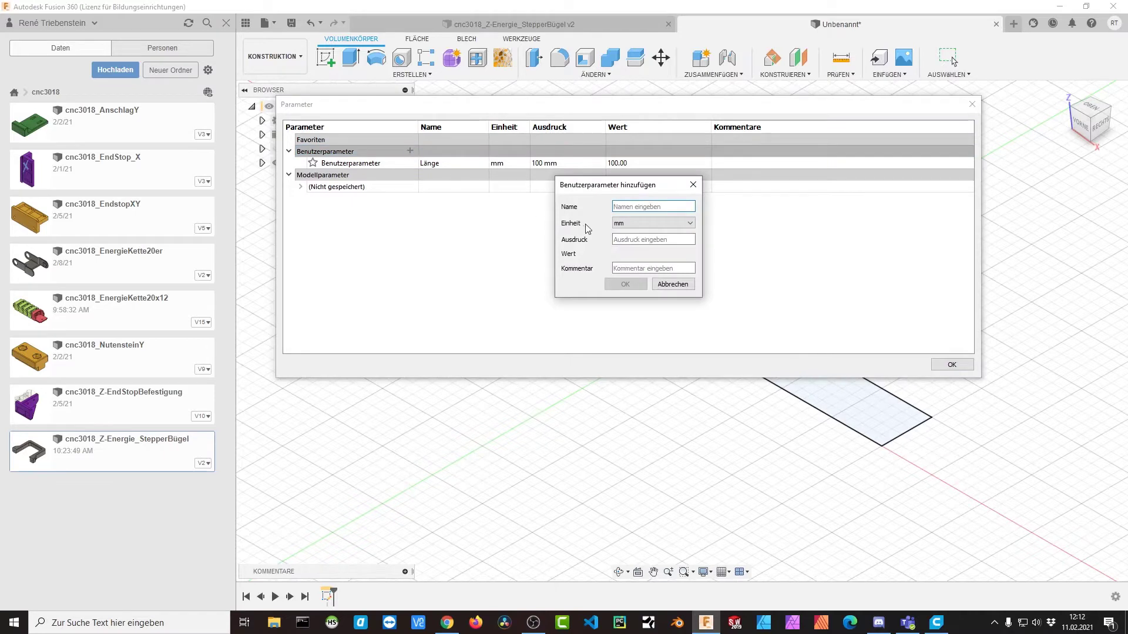
pyautogui.write('Breite')
pyautogui.press('Tab')
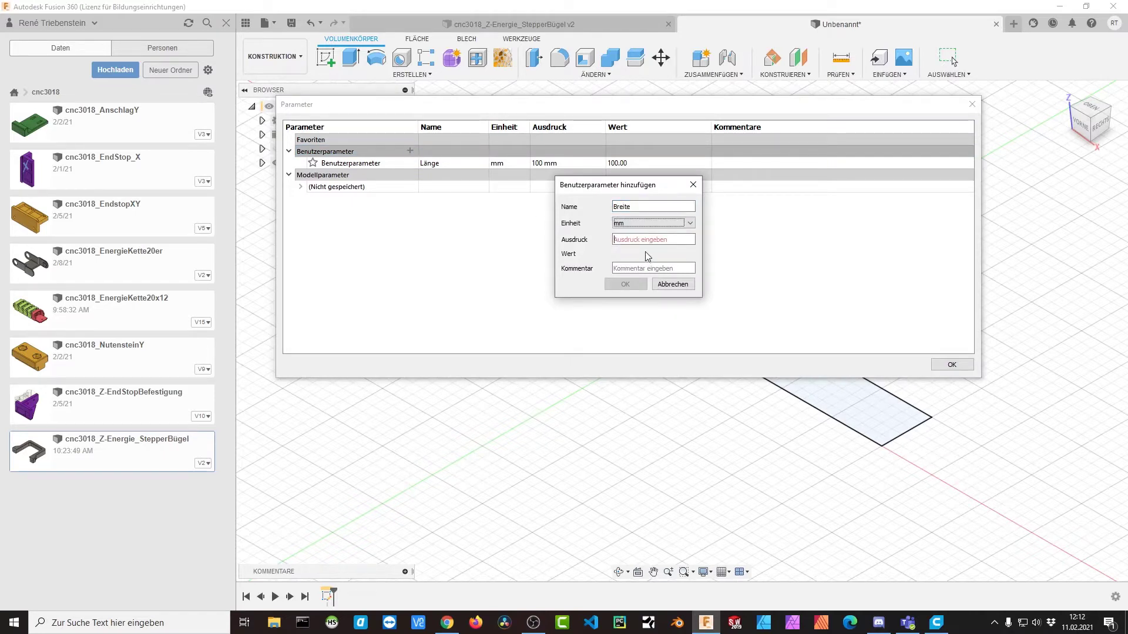
pyautogui.press('Tab')
pyautogui.write('25')
pyautogui.press('Return')
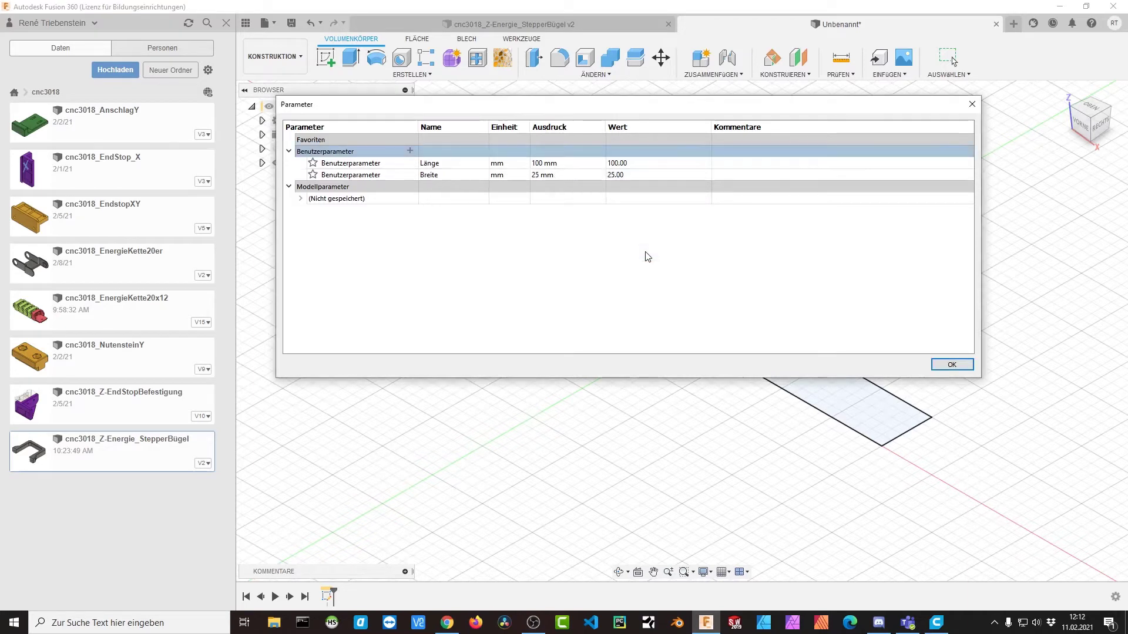
pyautogui.click(410, 151)
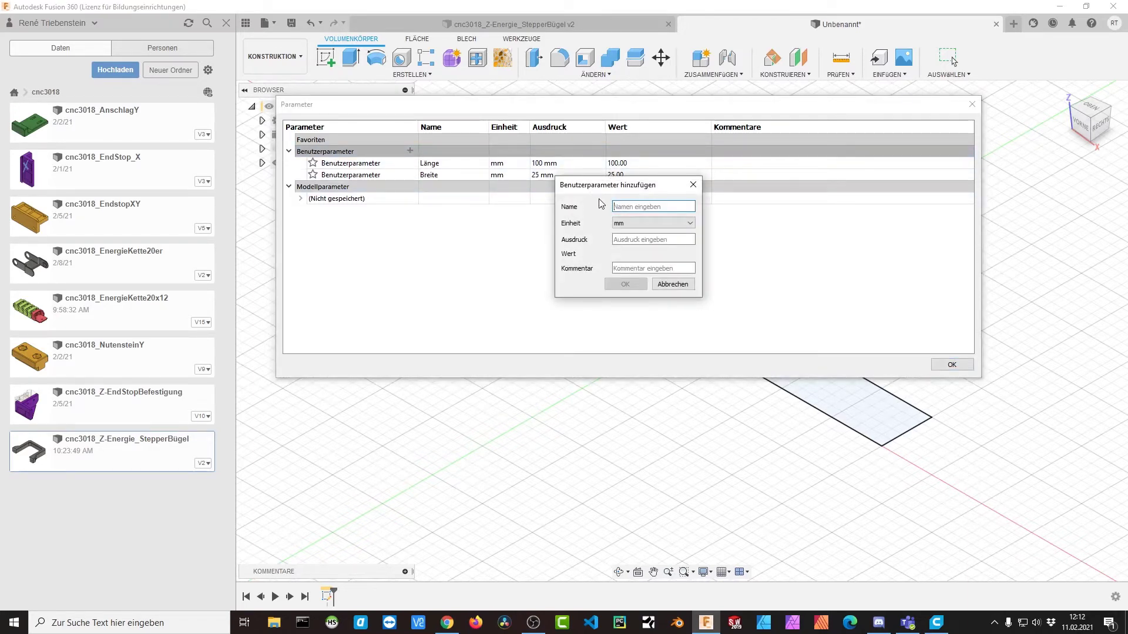
# Define the user parameter Materialstärke = 5 mm.
pyautogui.write('M')
pyautogui.press('Tab')
pyautogui.press('Tab')
pyautogui.write('5')
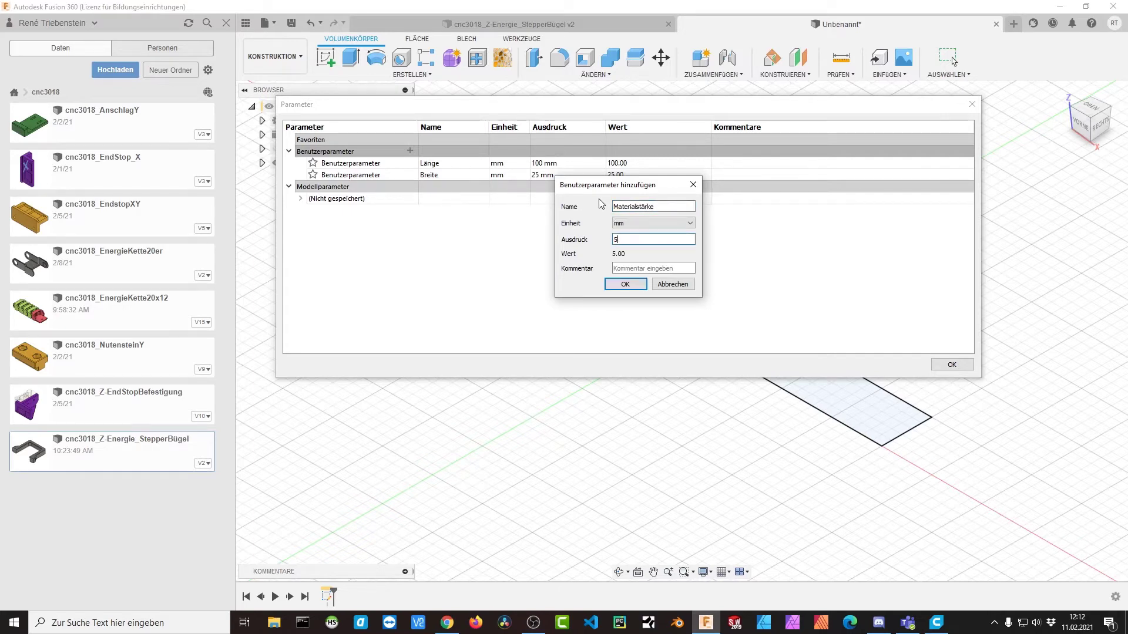
pyautogui.click(625, 284)
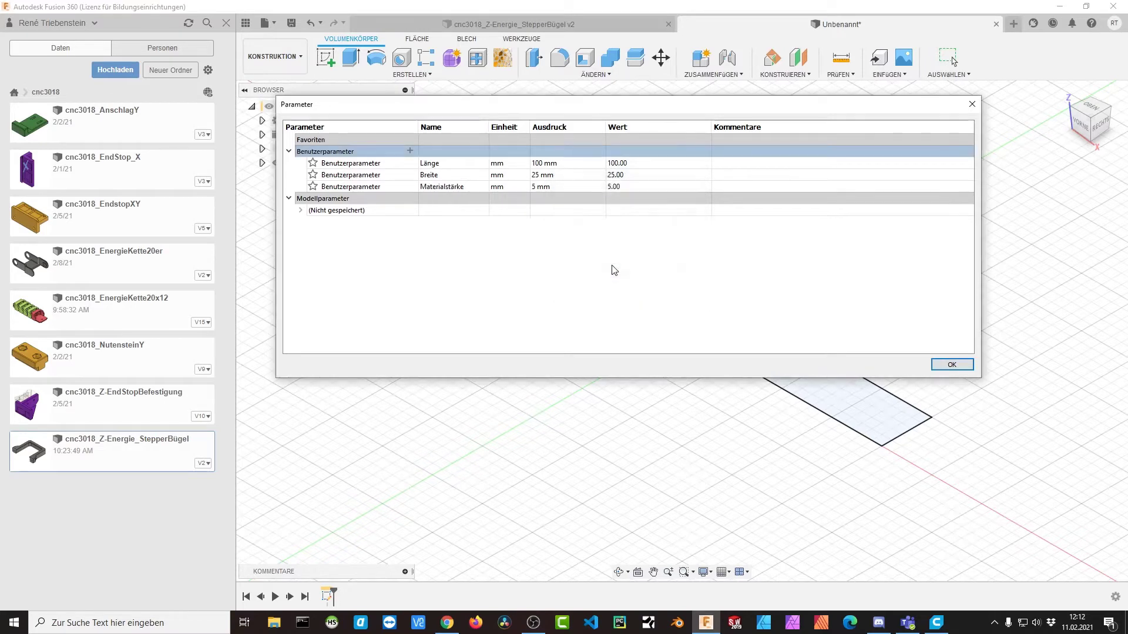
# Add a unitless user parameter Bohrung_Anzahl with value 5.
pyautogui.click(410, 151)
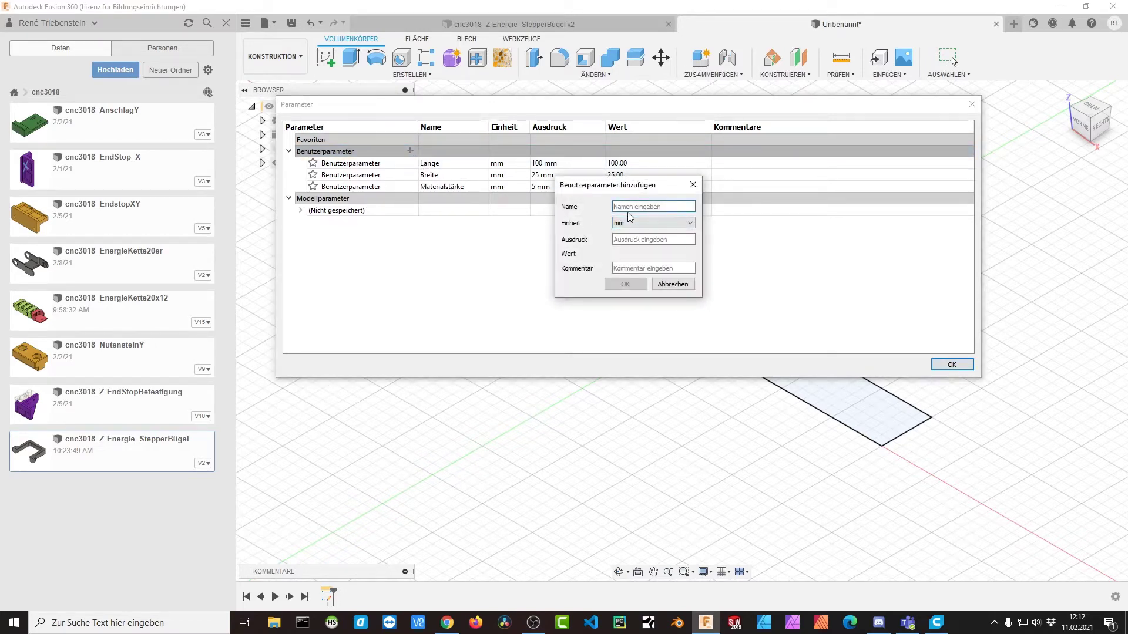
pyautogui.write('Bo')
pyautogui.write('h')
pyautogui.press('BackSpace')
pyautogui.press('BackSpace')
pyautogui.press('Tab')
pyautogui.press('Tab')
pyautogui.click(690, 224)
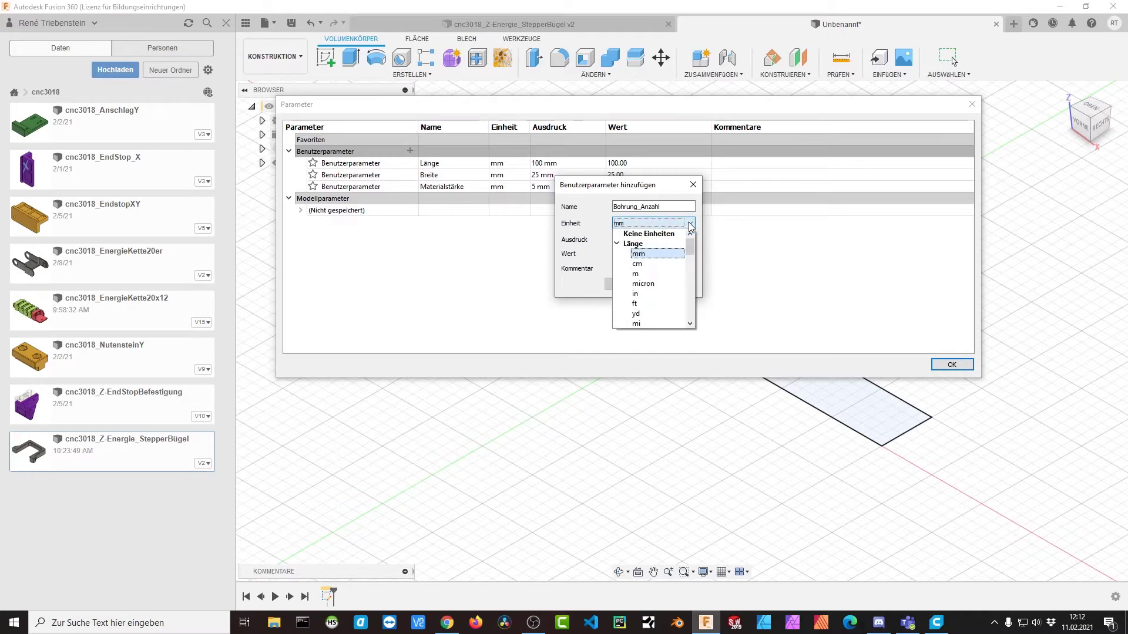
pyautogui.click(648, 233)
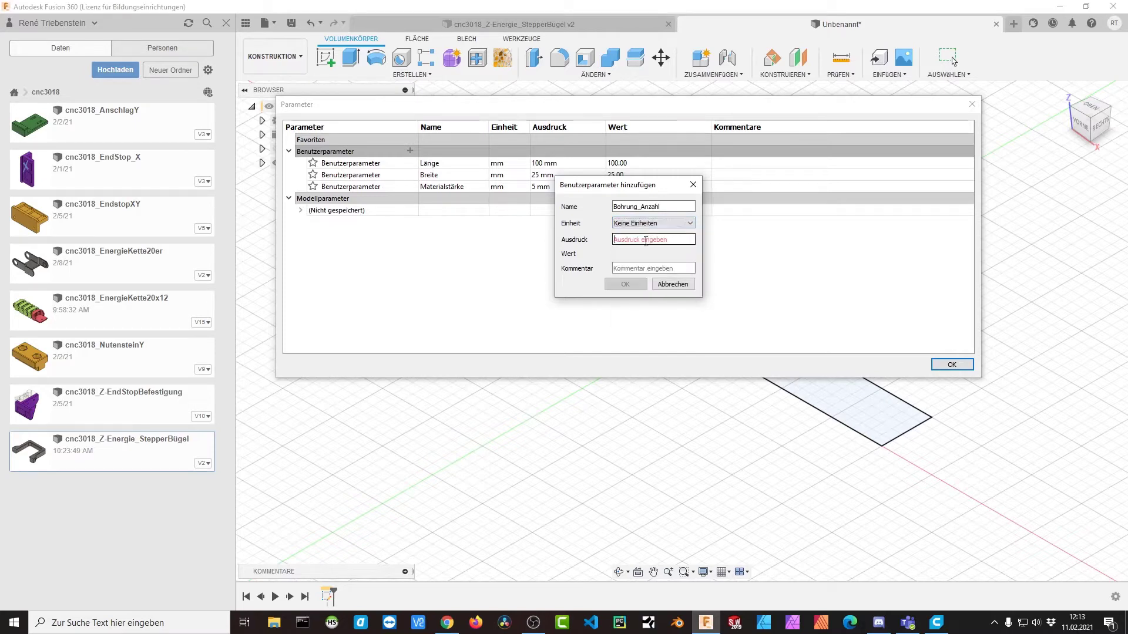
pyautogui.write('5')
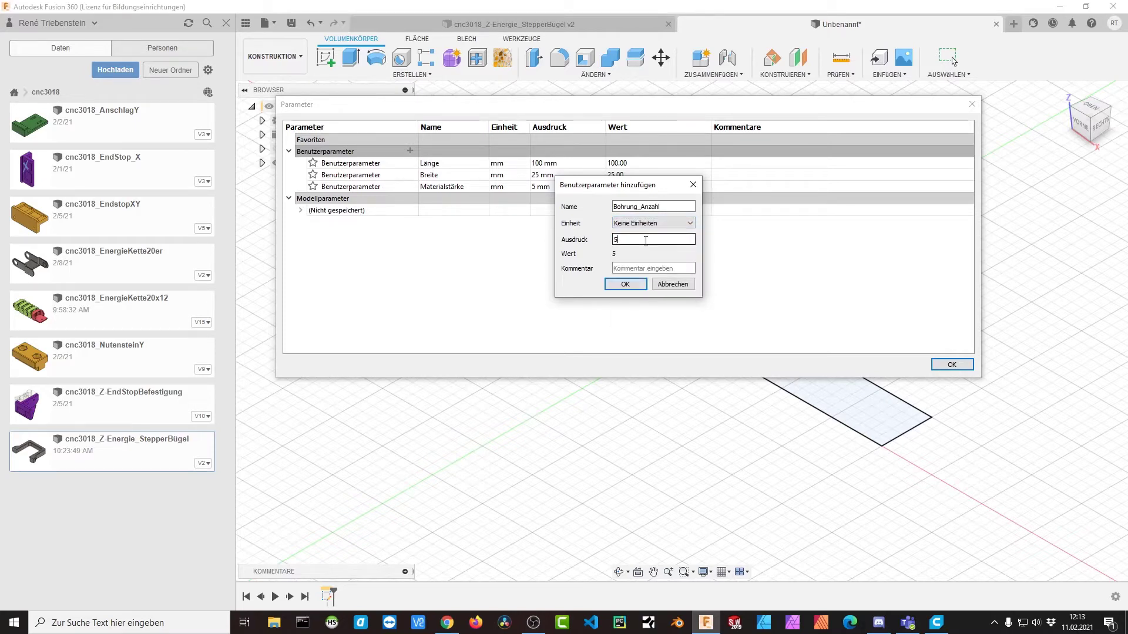
pyautogui.press('Return')
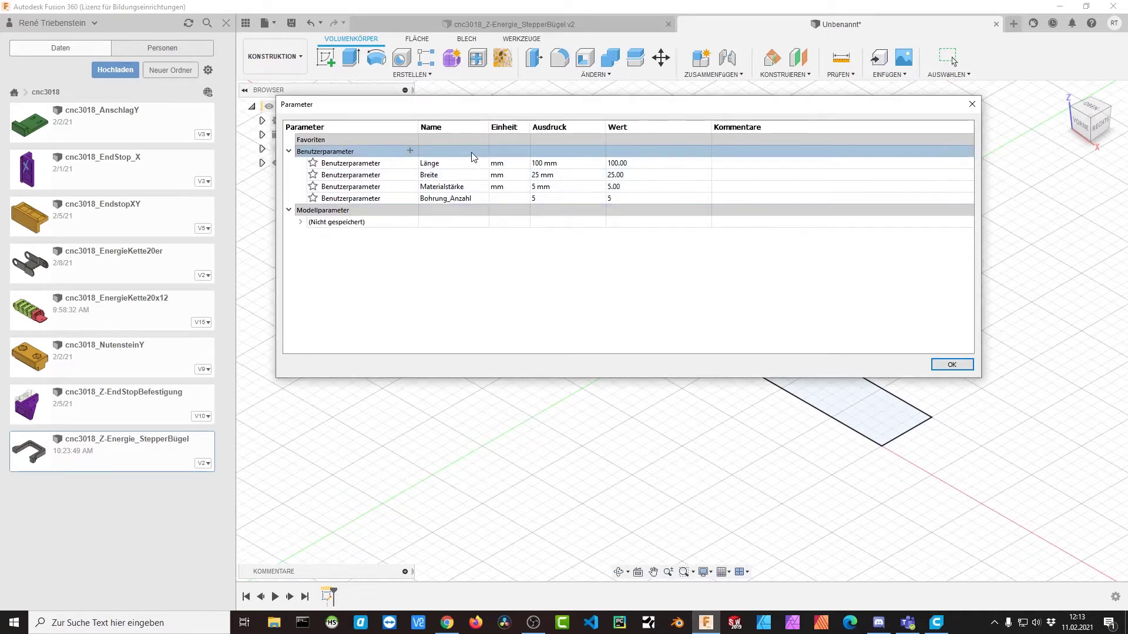
# Add the user parameter Bohrung_D1 = 7 mm.
pyautogui.click(410, 151)
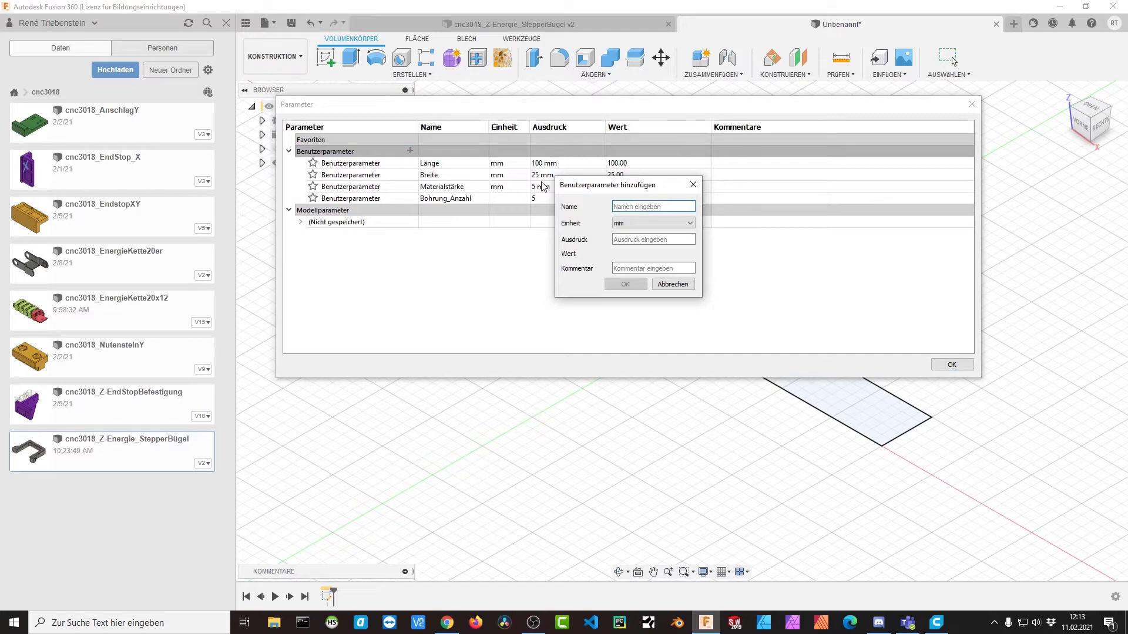
pyautogui.write('Bohrung_D1')
pyautogui.click(637, 241)
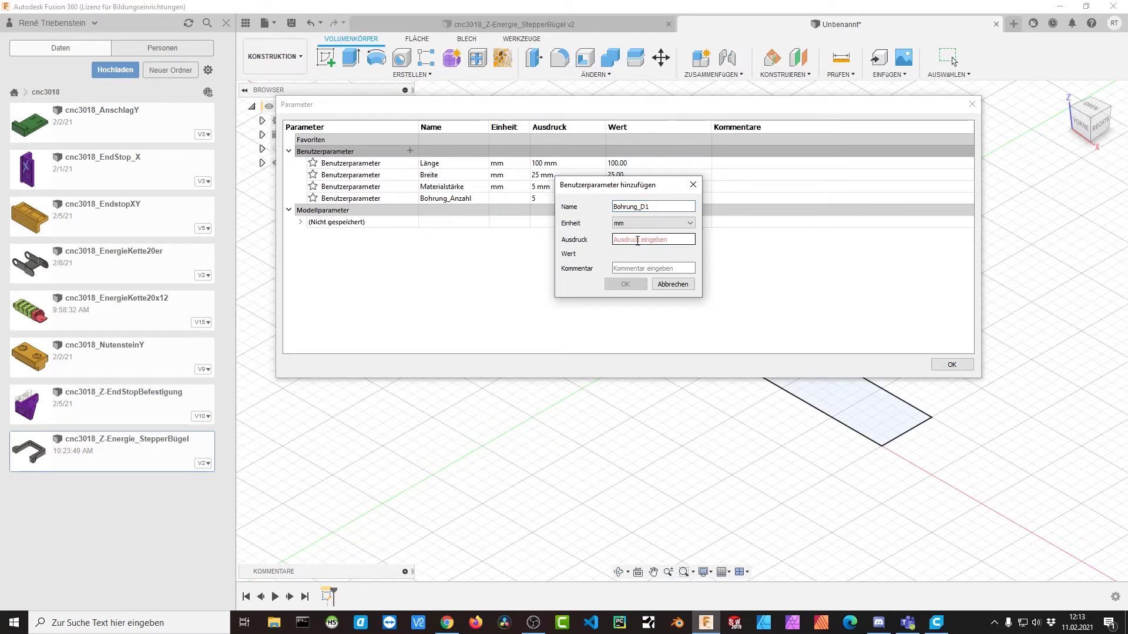
pyautogui.write('7')
pyautogui.click(625, 285)
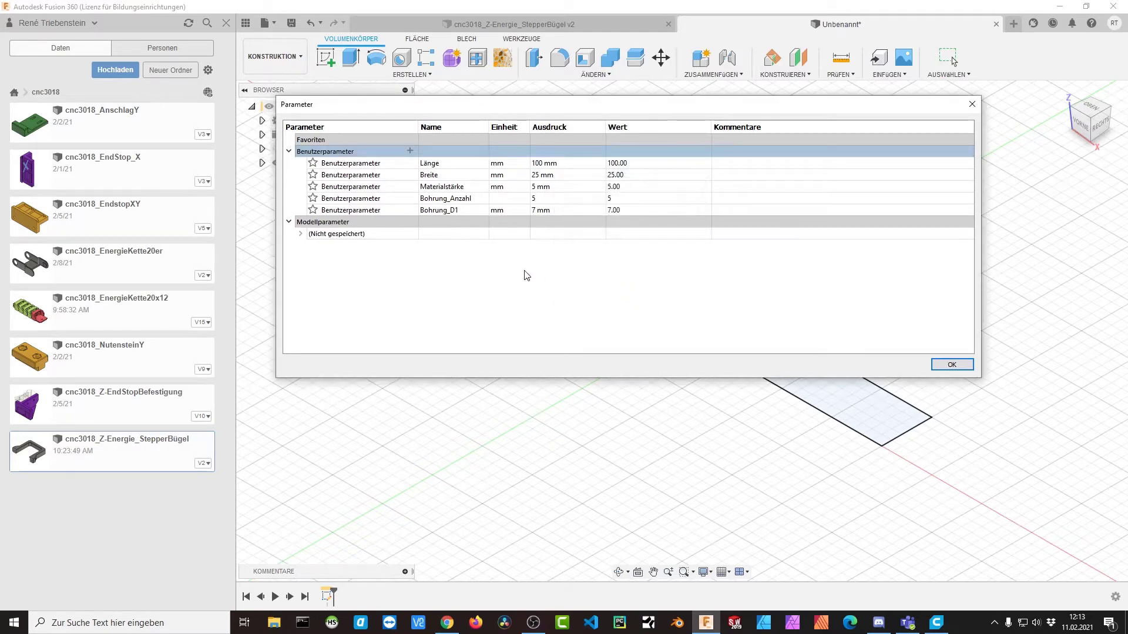
# Star all five user parameters as favourites and close the parameter list.
pyautogui.click(313, 163)
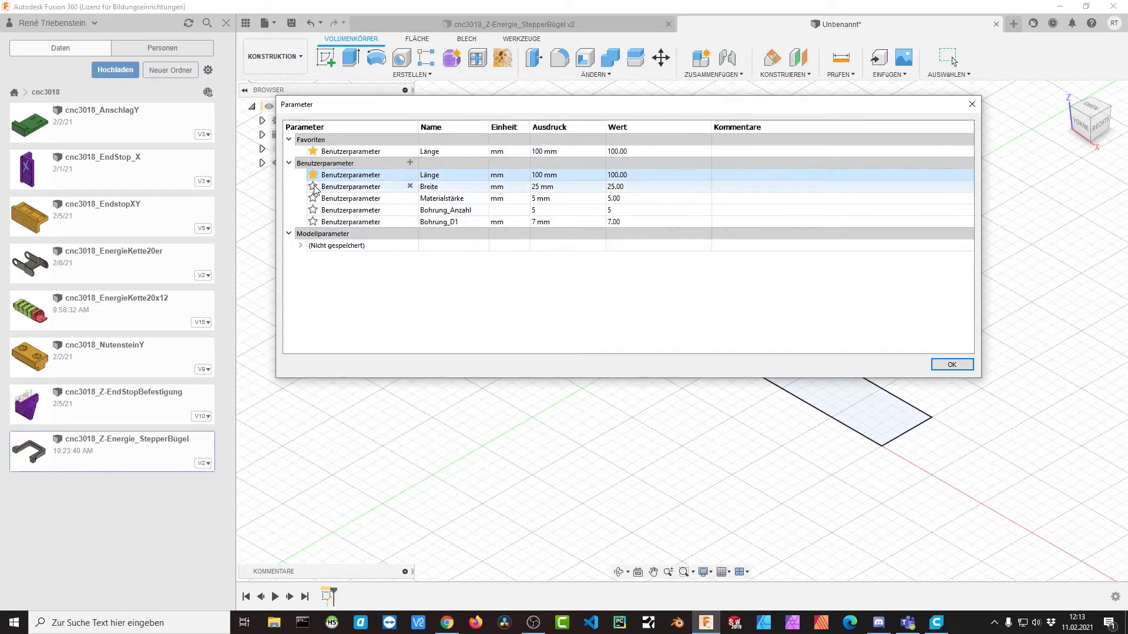
pyautogui.click(313, 186)
pyautogui.click(313, 209)
pyautogui.click(313, 235)
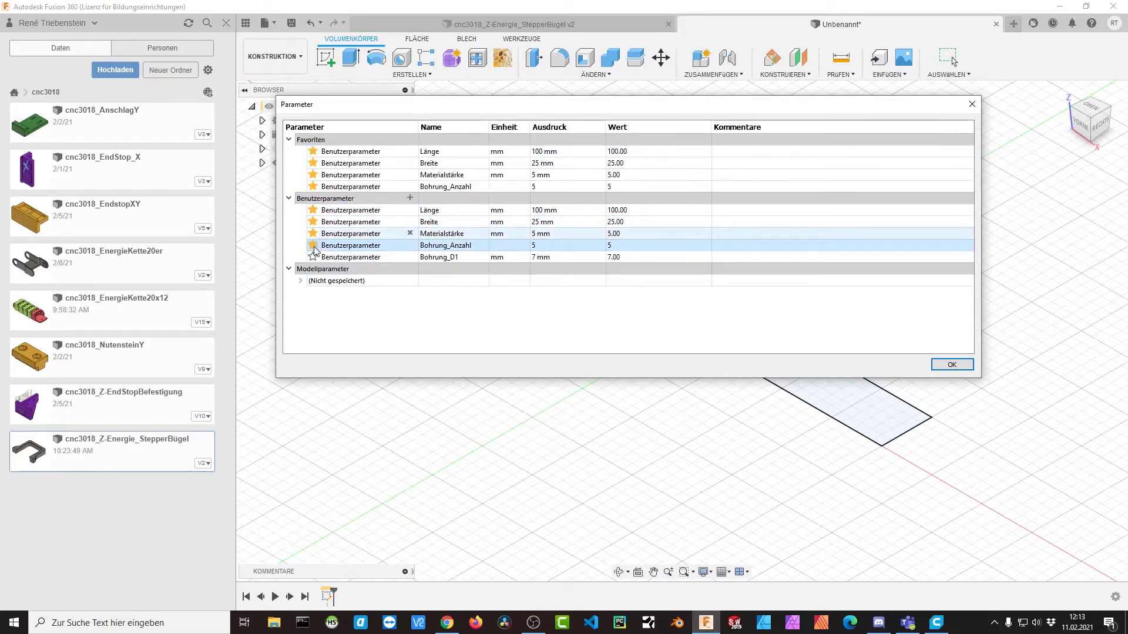
pyautogui.click(313, 257)
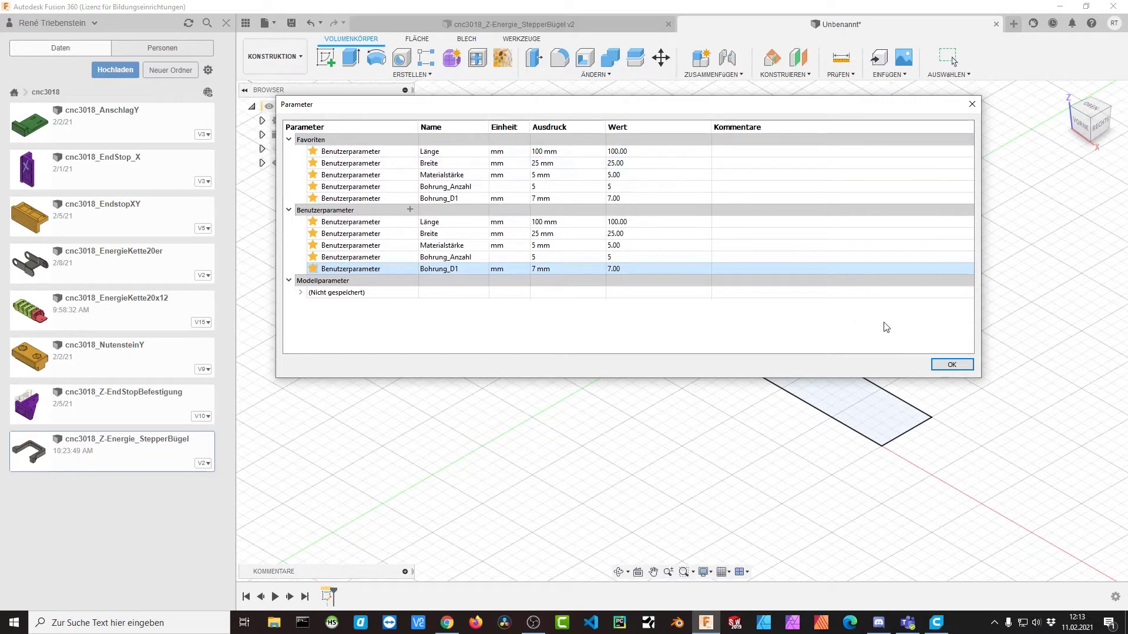
pyautogui.click(951, 365)
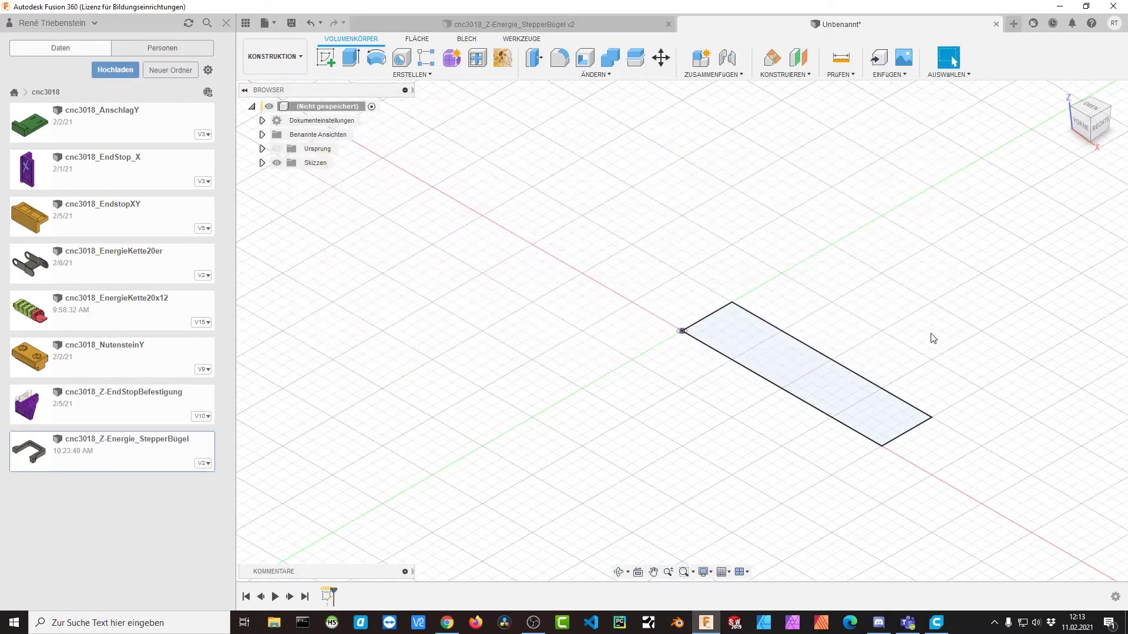
# Reopen the plate sketch and drive its length by Länge and its width by Breite.
pyautogui.rightClick(327, 598)
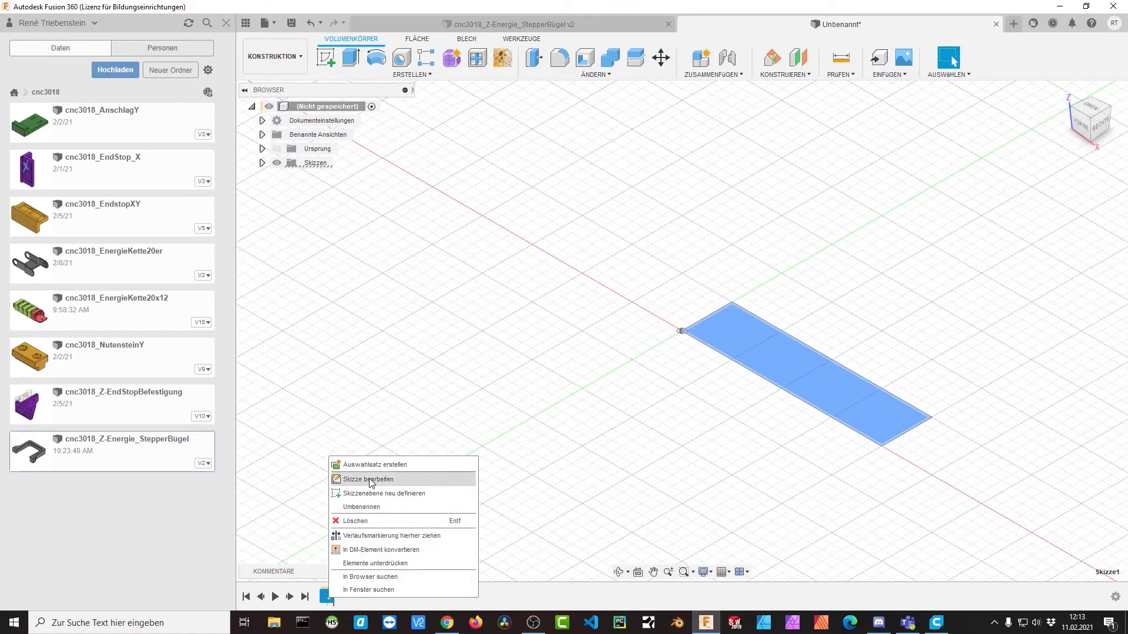
pyautogui.click(370, 480)
pyautogui.doubleClick(824, 389)
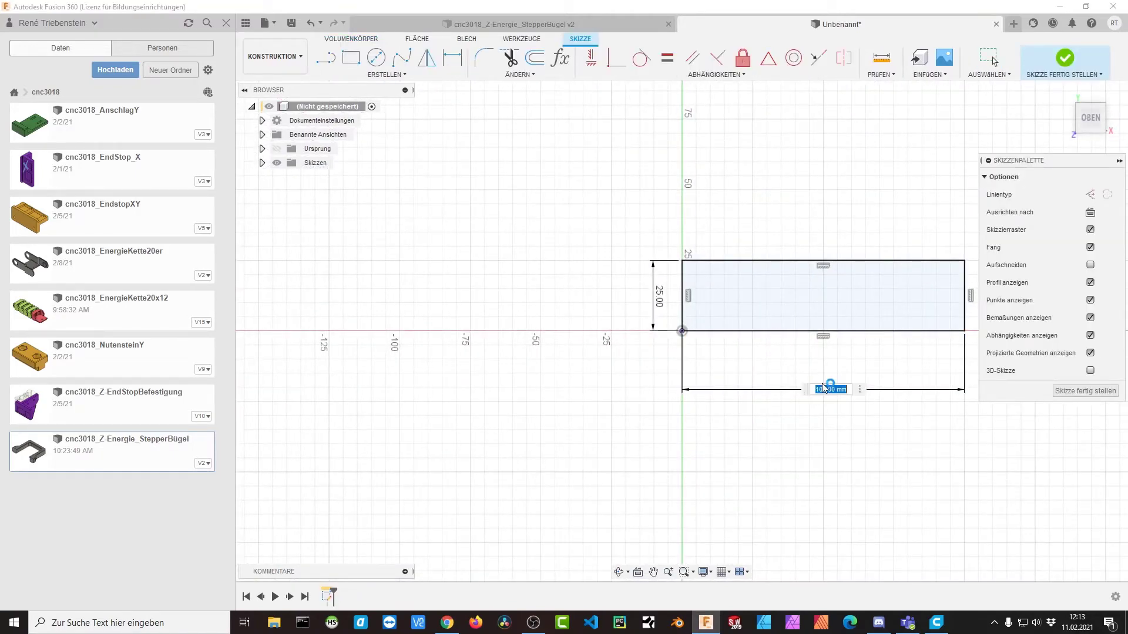
pyautogui.press('BackSpace')
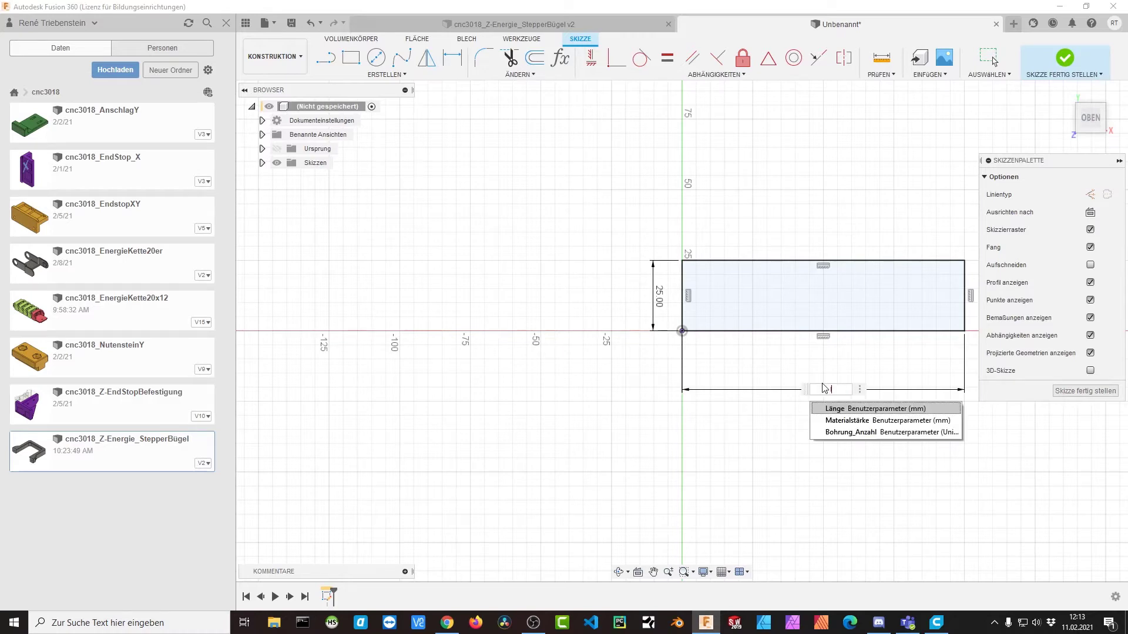
pyautogui.press('Return')
pyautogui.press('Return')
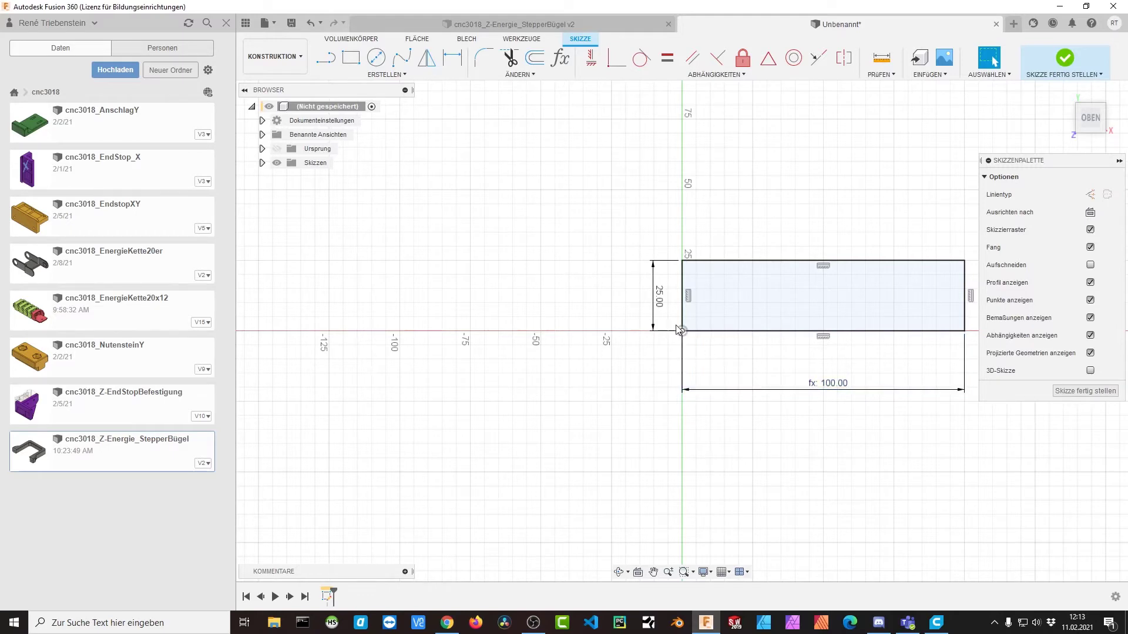
pyautogui.doubleClick(660, 297)
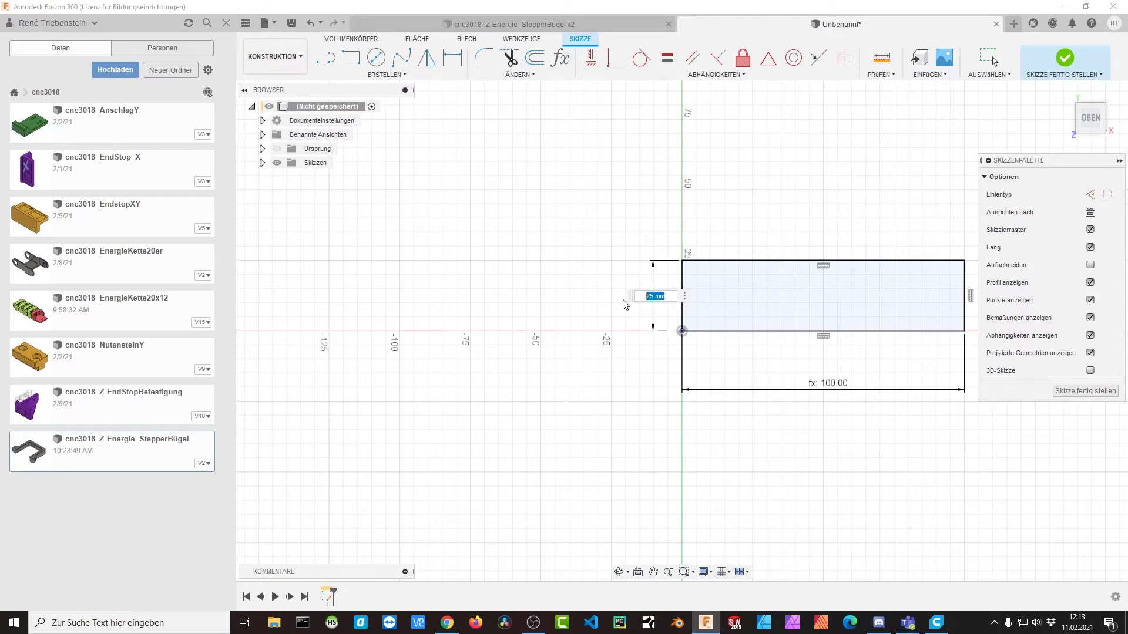
pyautogui.write('breite')
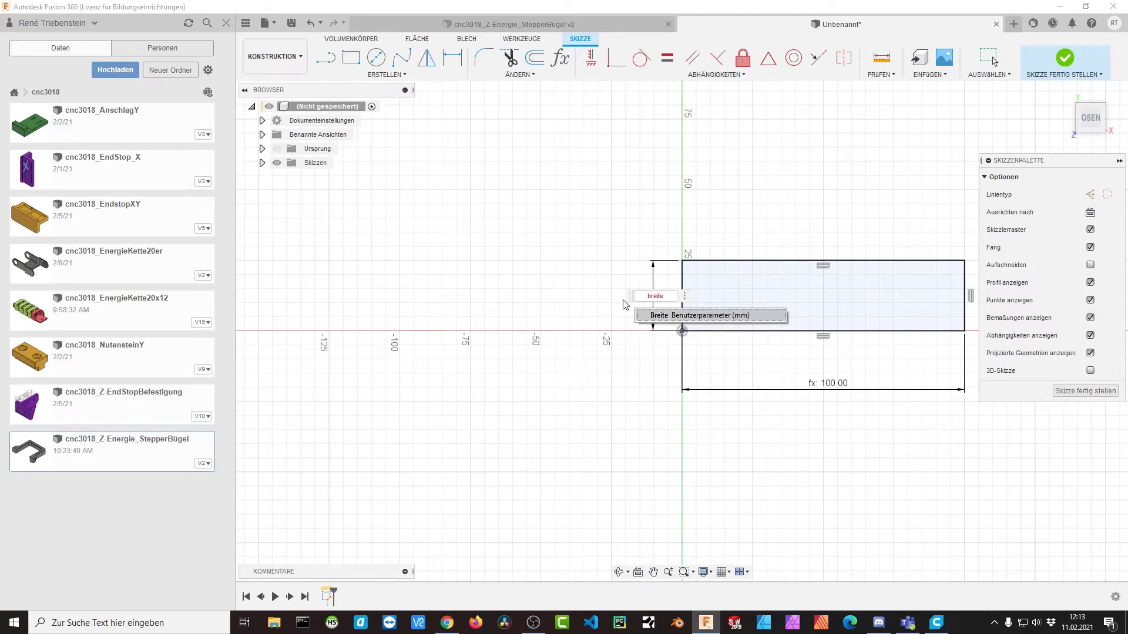
pyautogui.press('Return')
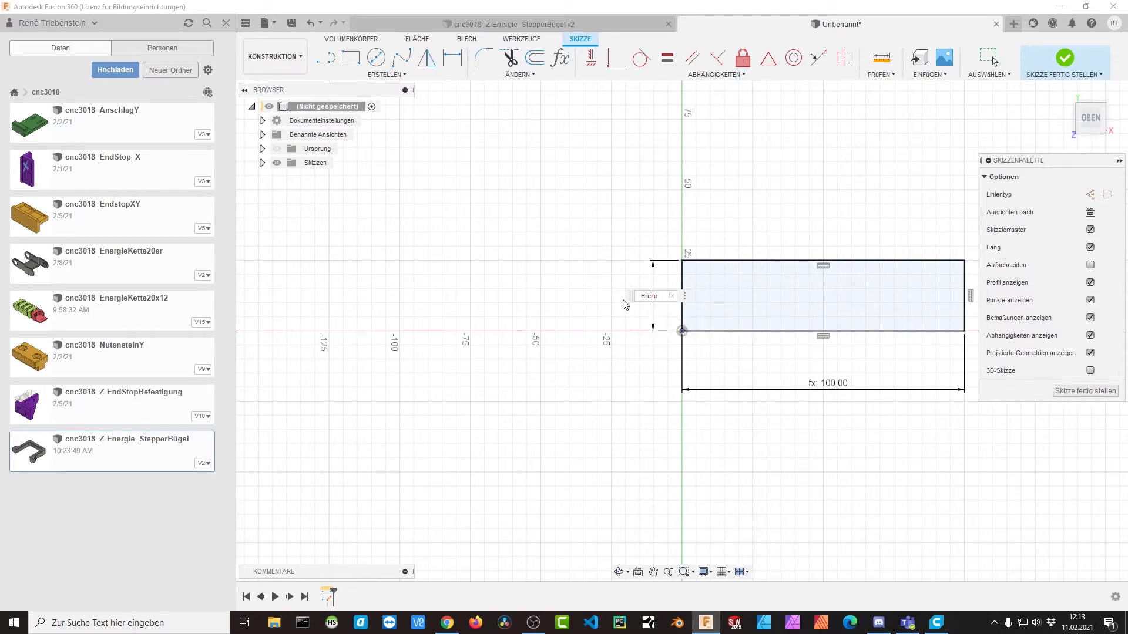
pyautogui.press('Return')
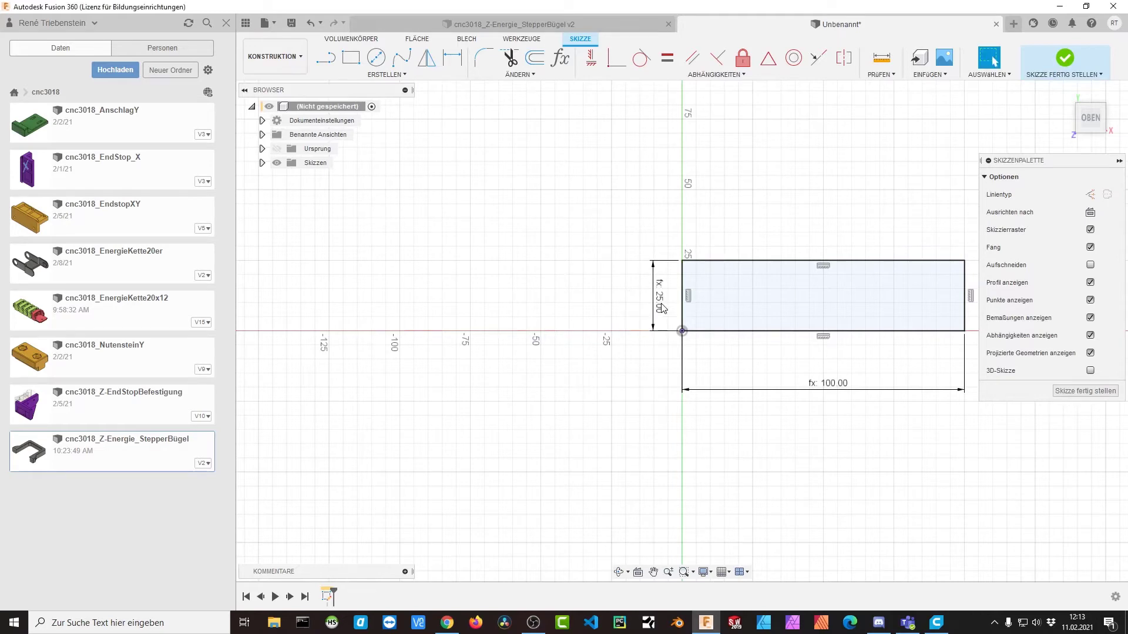
# Finish the sketch and rename Skizze1 to Grundplatte in the browser.
pyautogui.click(1062, 393)
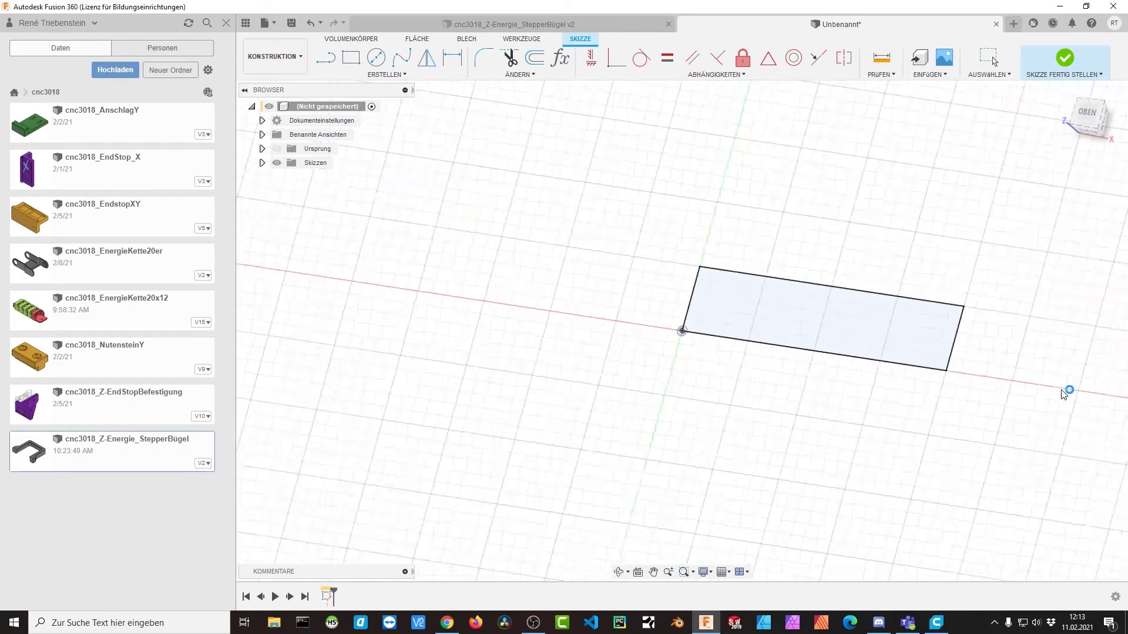
pyautogui.click(262, 164)
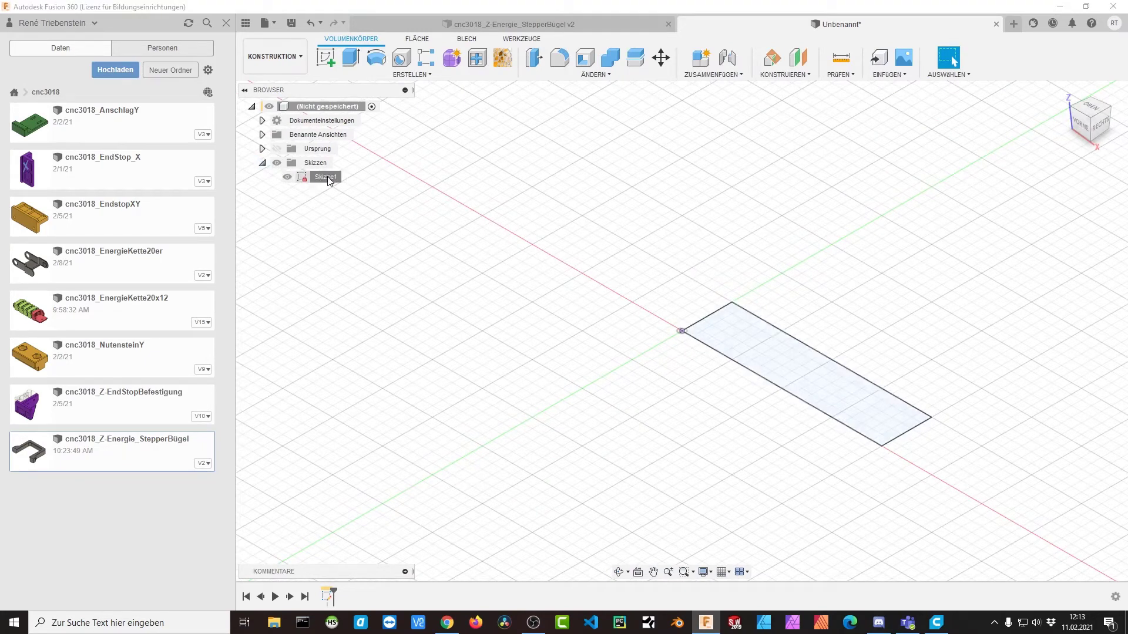
pyautogui.click(327, 177)
pyautogui.doubleClick(328, 178)
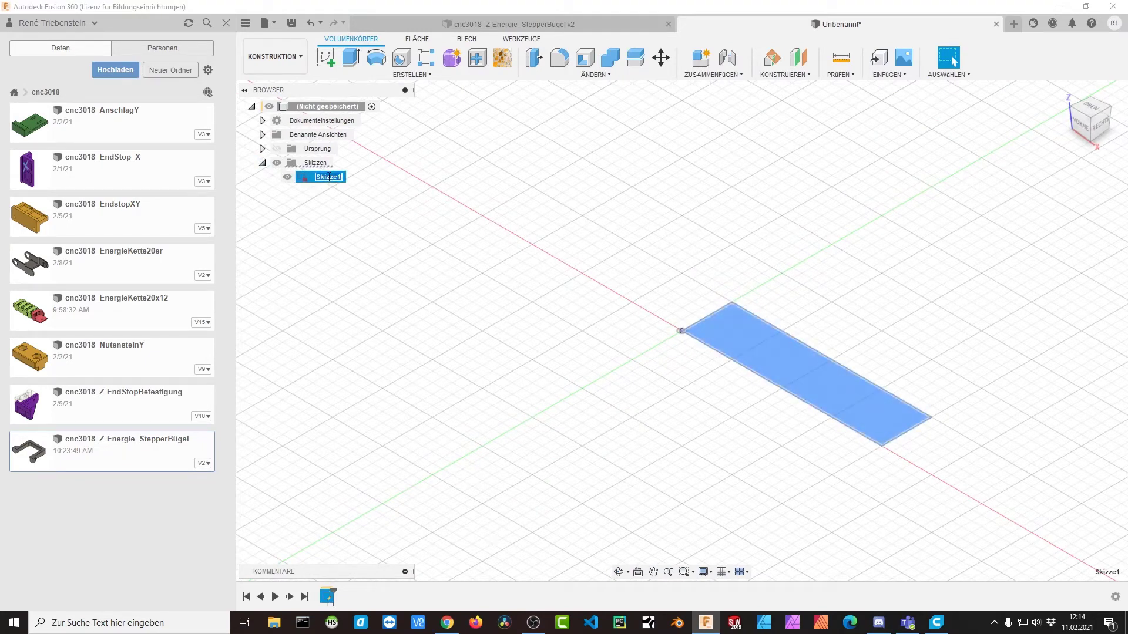
pyautogui.write('Grundplatte')
pyautogui.press('Return')
pyautogui.click(381, 222)
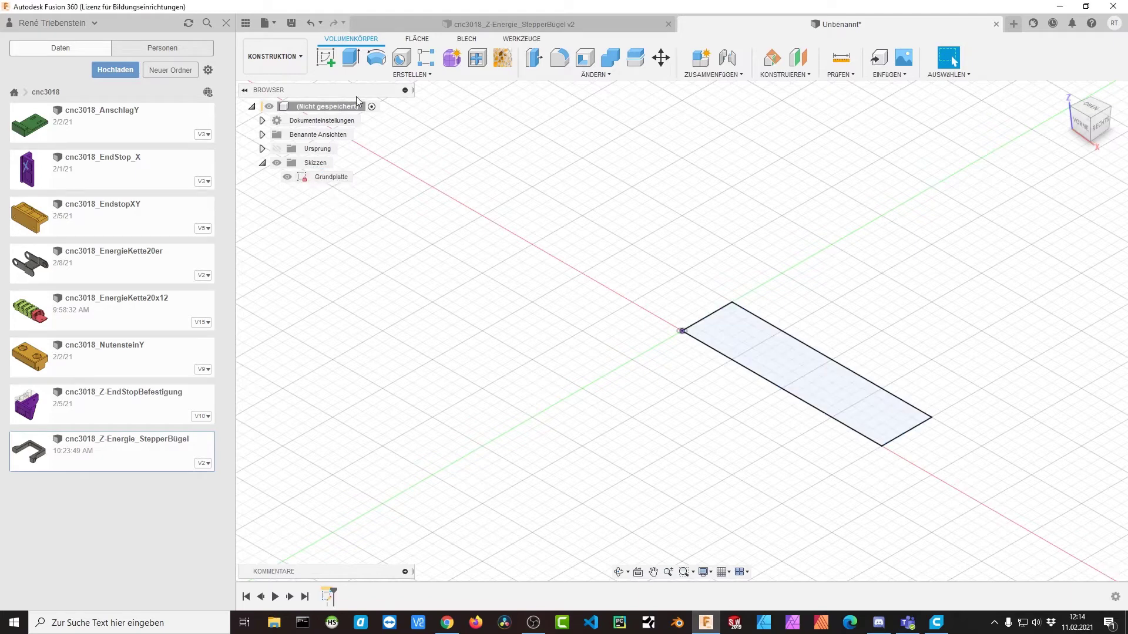
# Extrude the Grundplatte profile using Materialstärke as the thickness.
pyautogui.click(351, 57)
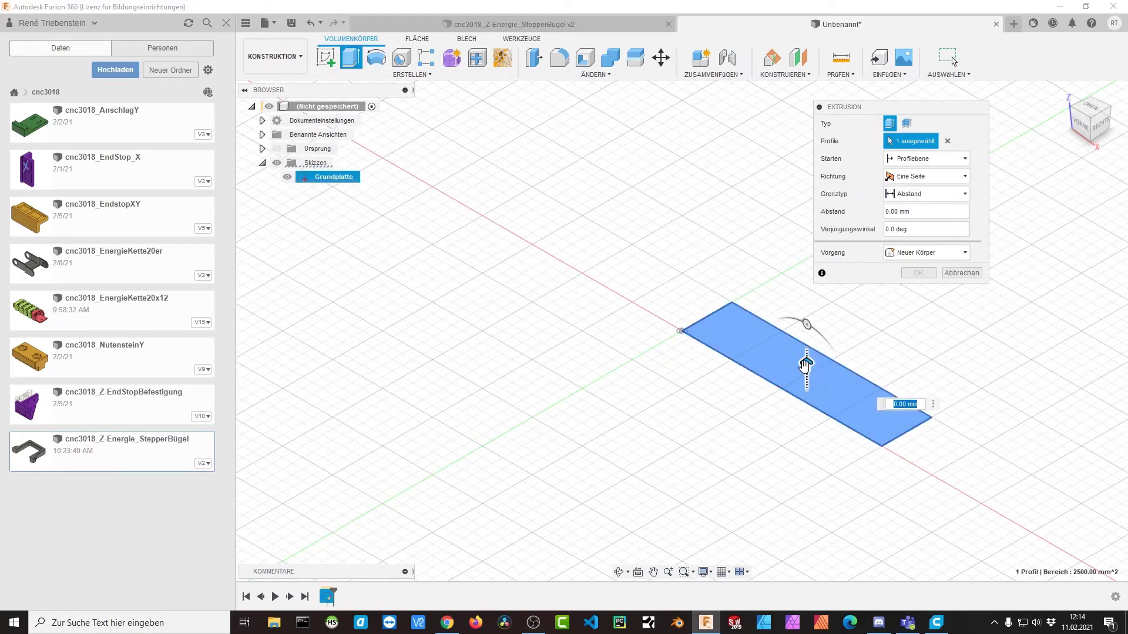
pyautogui.moveTo(806, 365); pyautogui.dragTo(807, 352)
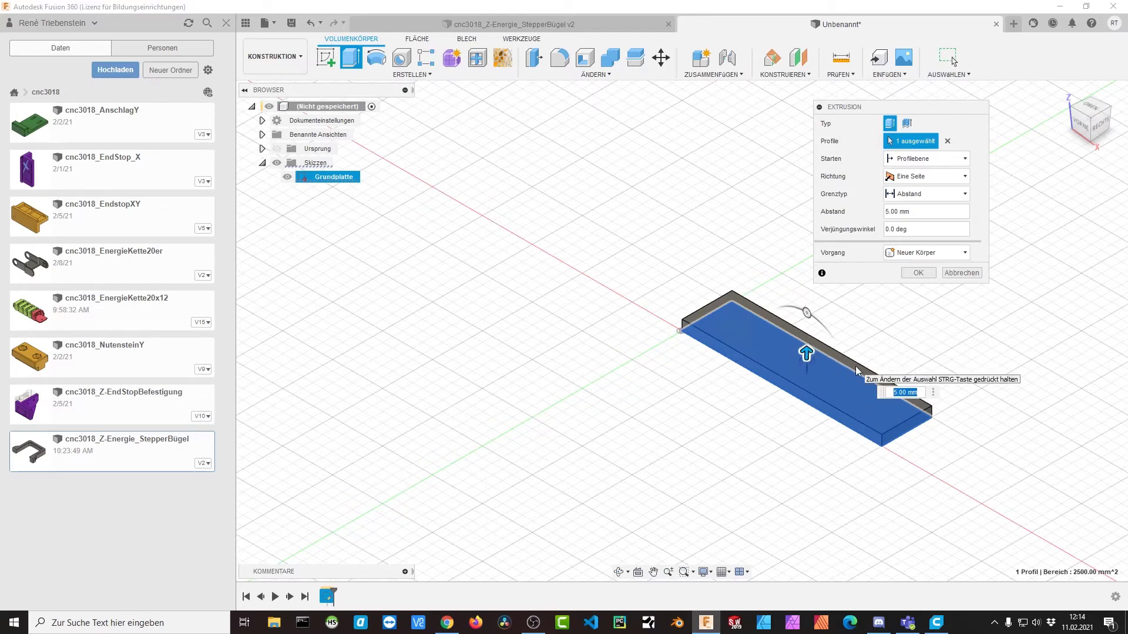
pyautogui.write('m')
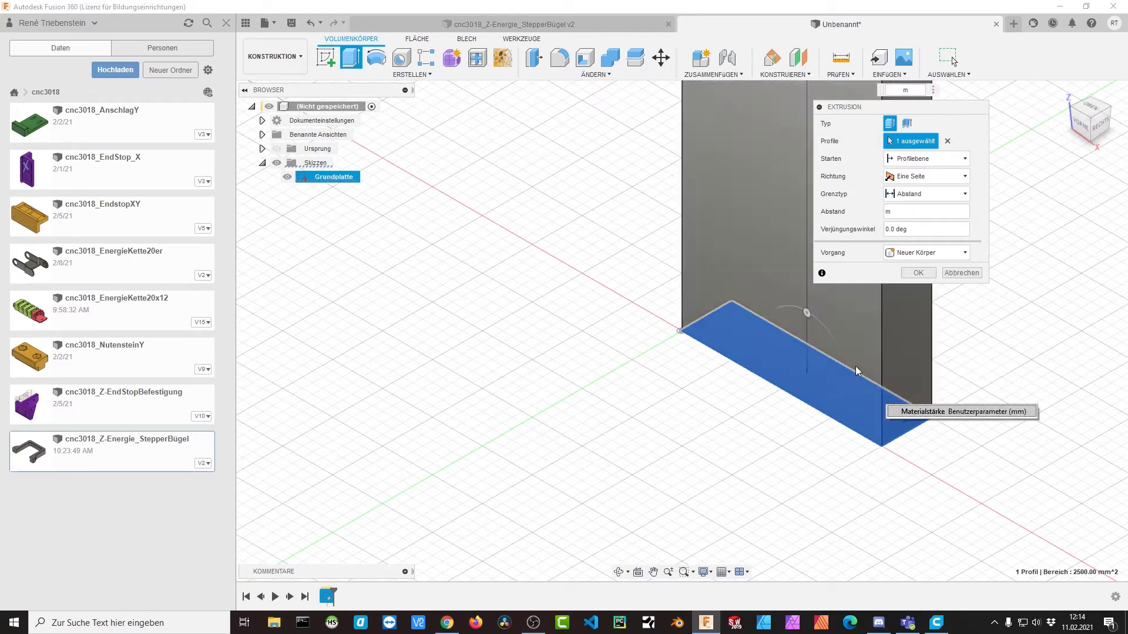
pyautogui.press('Return')
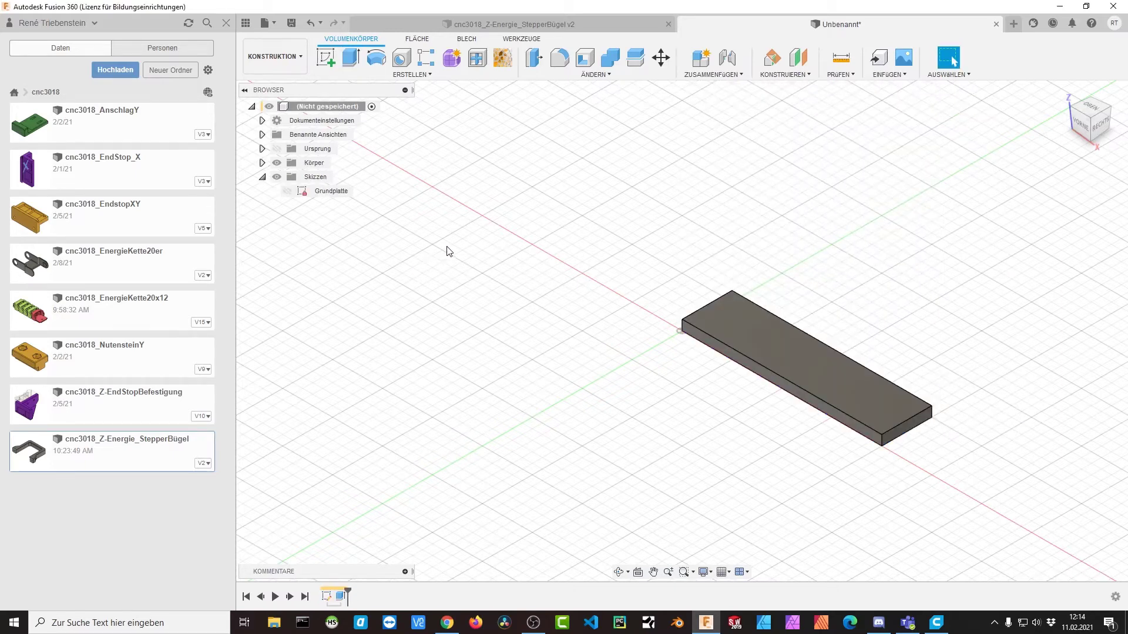
# Change Länge to 150 mm and Breite to 30 mm in the parameter list.
pyautogui.click(584, 74)
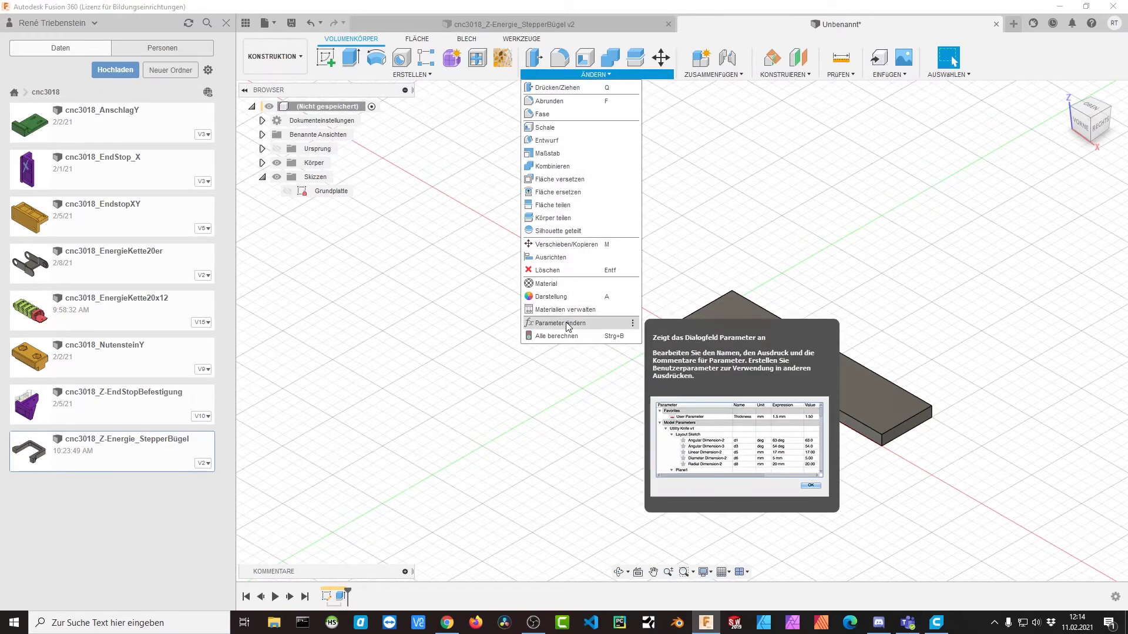
pyautogui.click(561, 322)
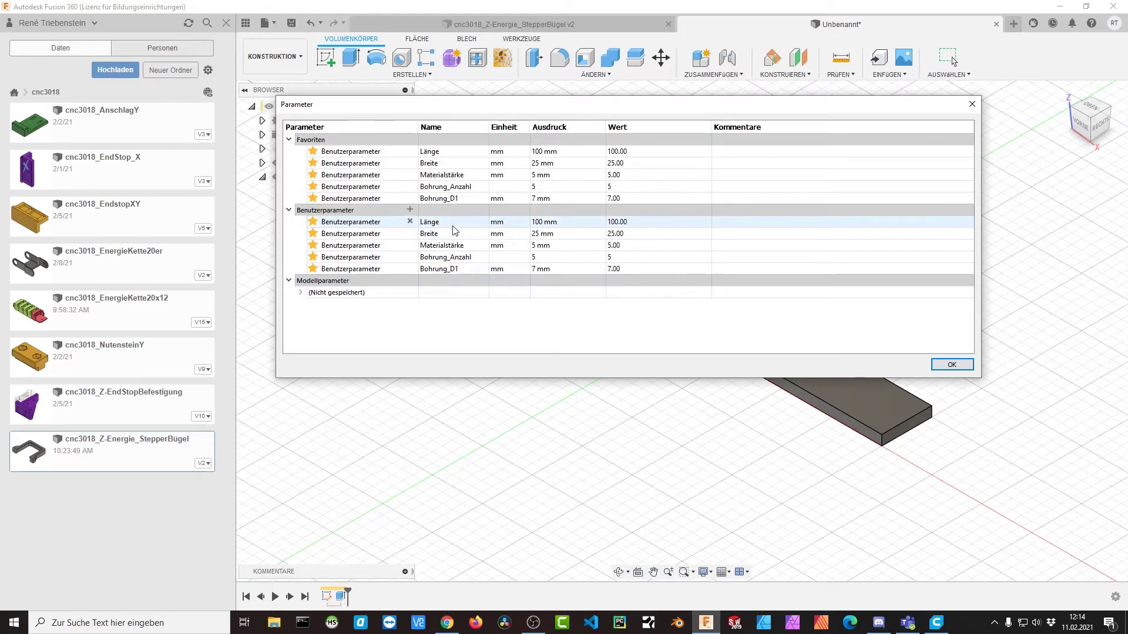
pyautogui.click(288, 210)
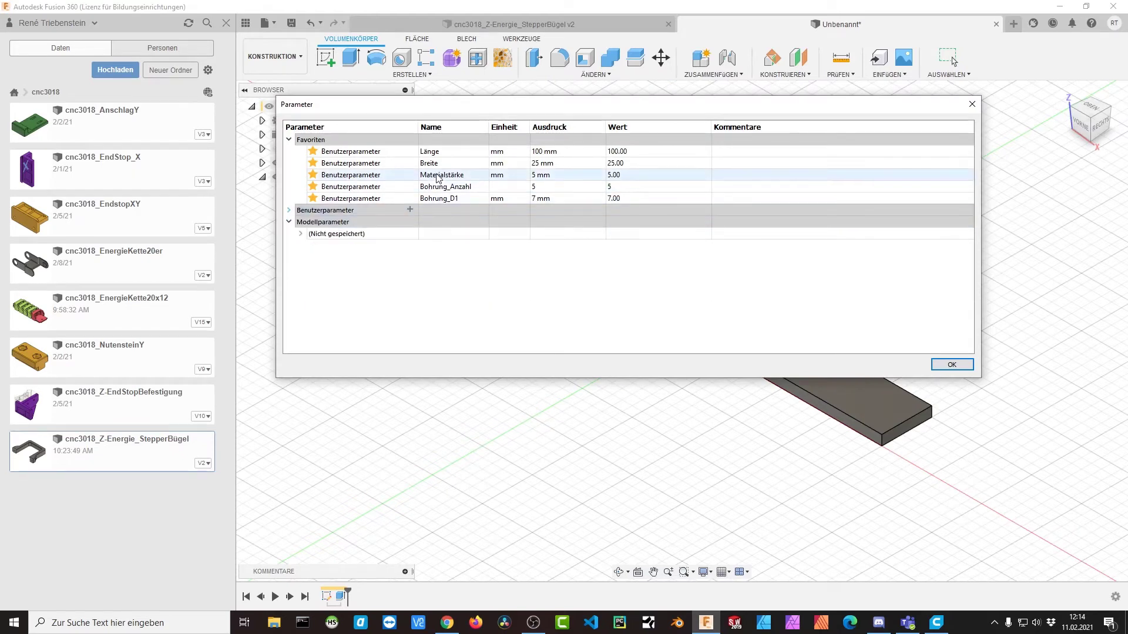
pyautogui.doubleClick(545, 153)
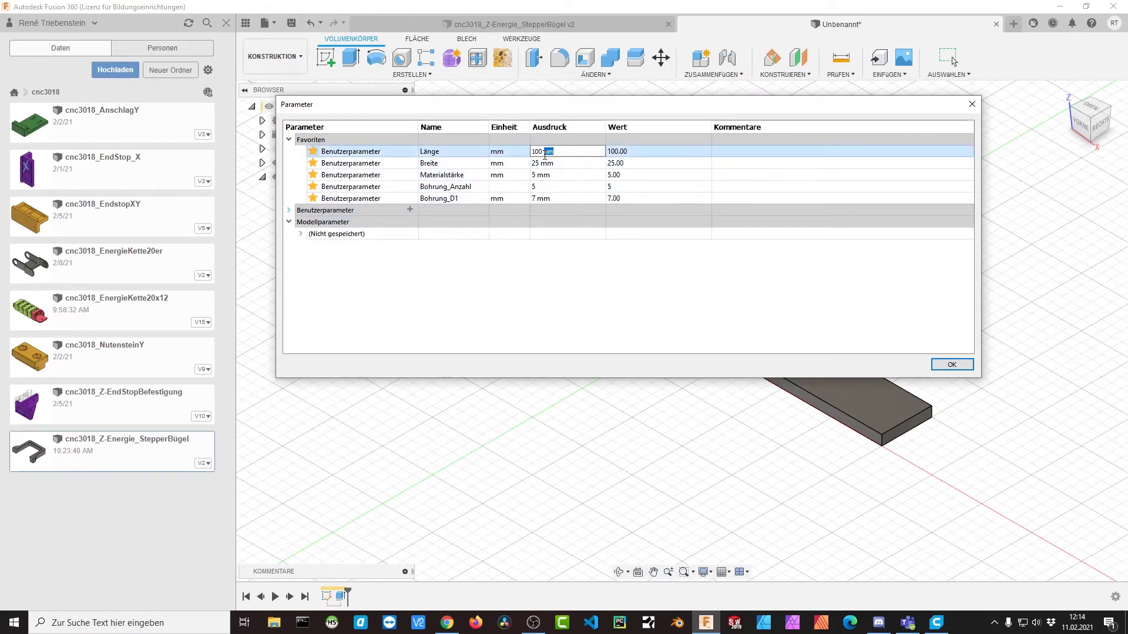
pyautogui.doubleClick(544, 154)
pyautogui.write('150')
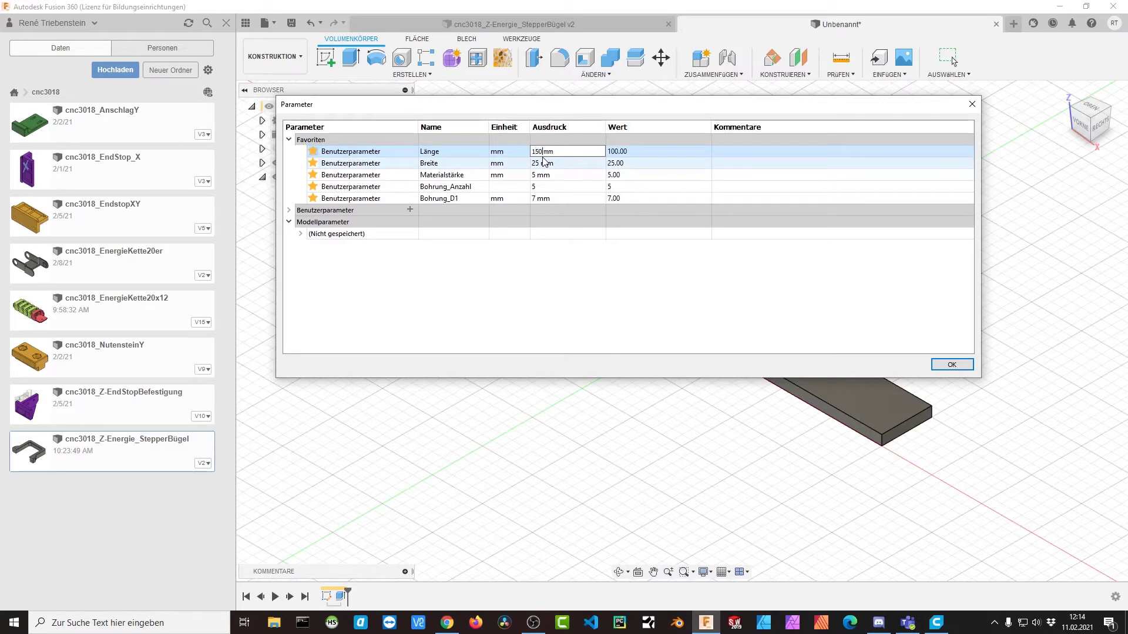
pyautogui.press('Return')
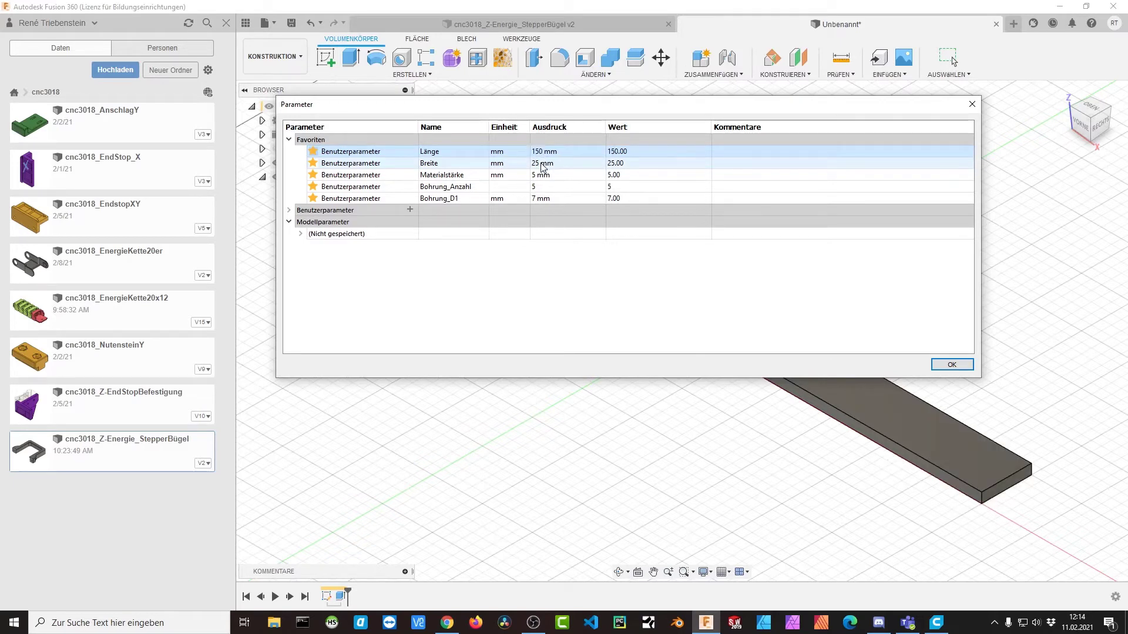
pyautogui.doubleClick(542, 165)
pyautogui.write('30')
pyautogui.press('Return')
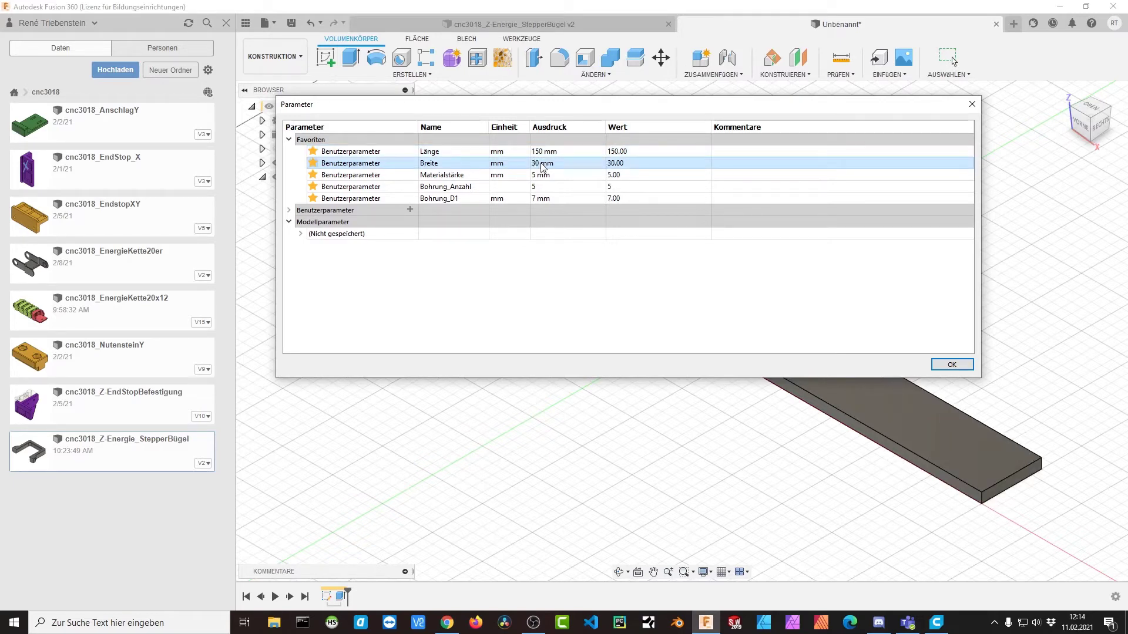
pyautogui.click(948, 363)
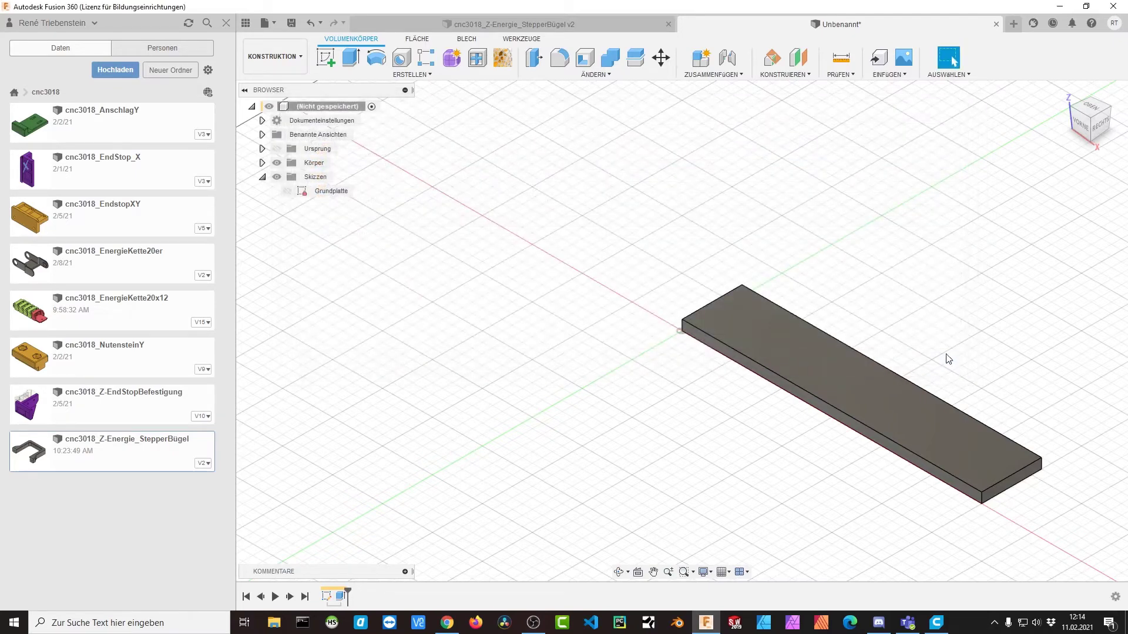
pyautogui.scroll(3, 774, 337)
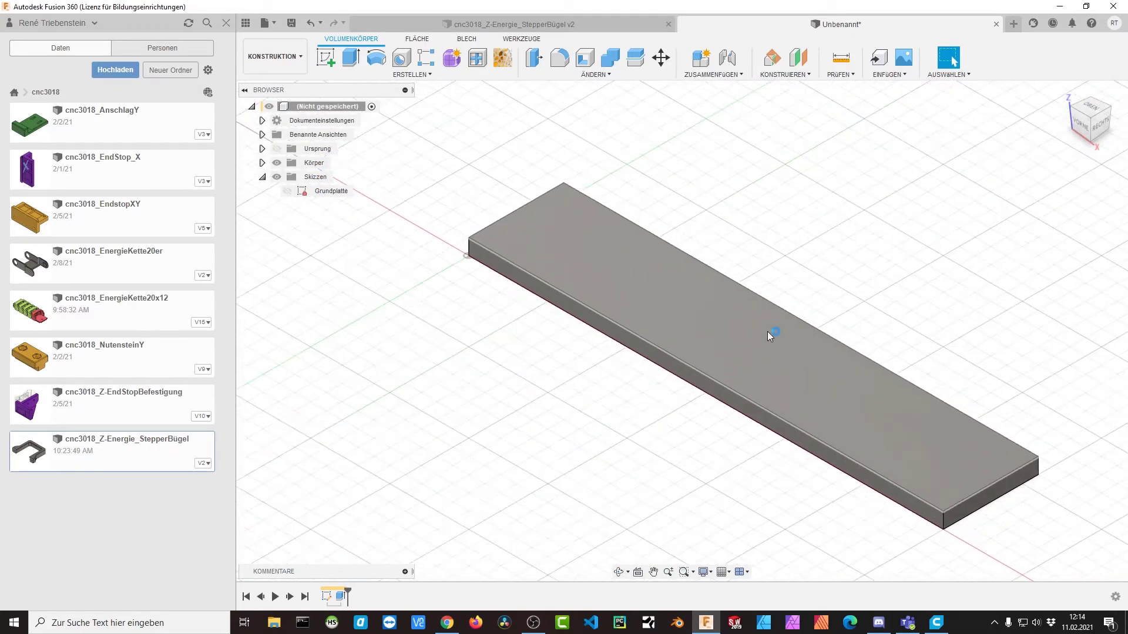
pyautogui.scroll(2, 767, 331)
pyautogui.scroll(-2, 548, 288)
pyautogui.scroll(-2, 549, 286)
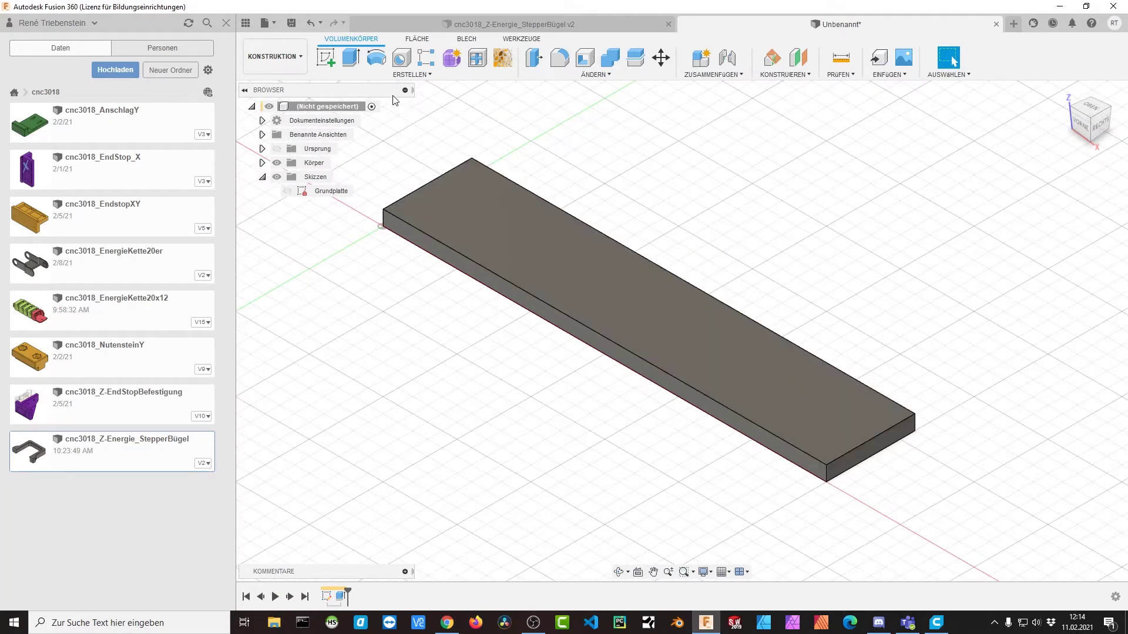
# Sketch on the plate's top face a short construction line from its left edge.
pyautogui.click(325, 57)
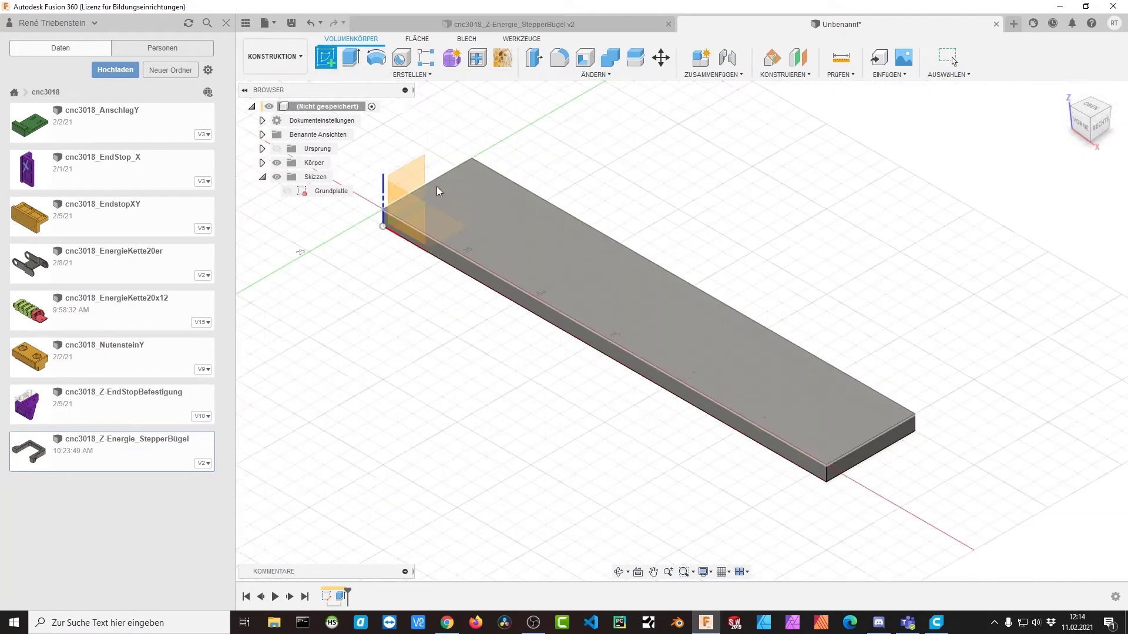
pyautogui.click(480, 214)
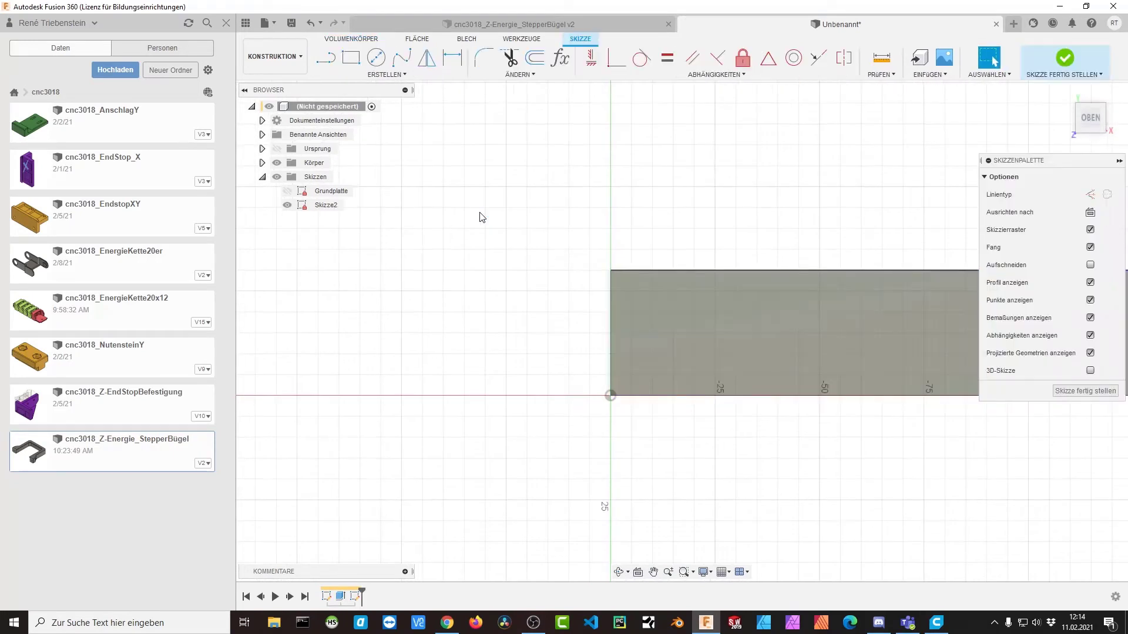
pyautogui.moveTo(480, 217); pyautogui.dragTo(203, 230, button='middle')
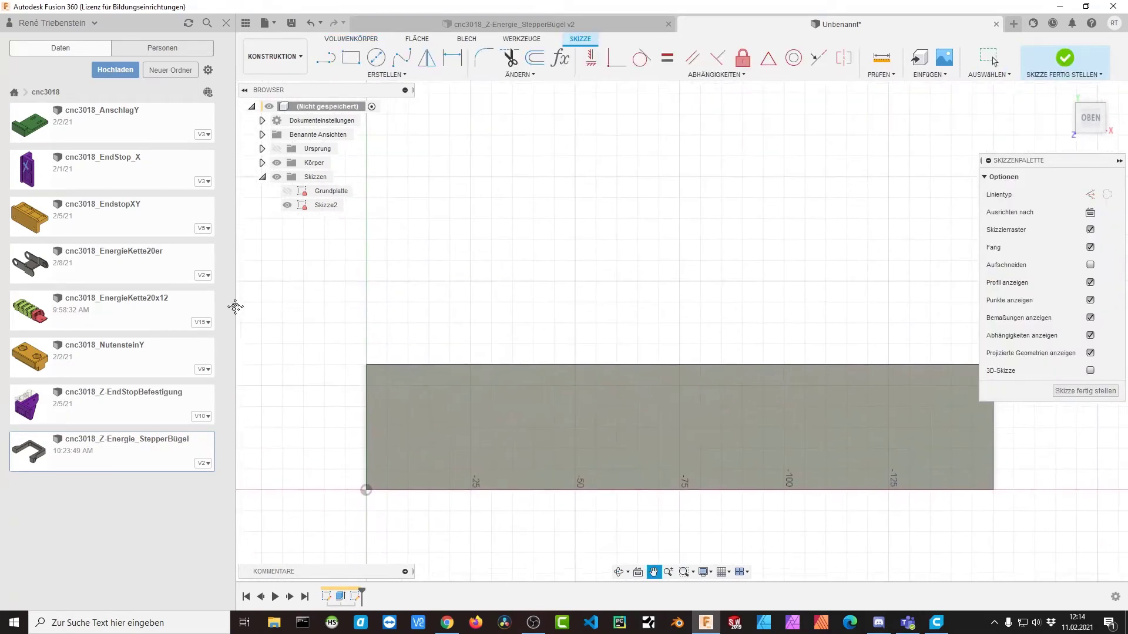
pyautogui.click(326, 57)
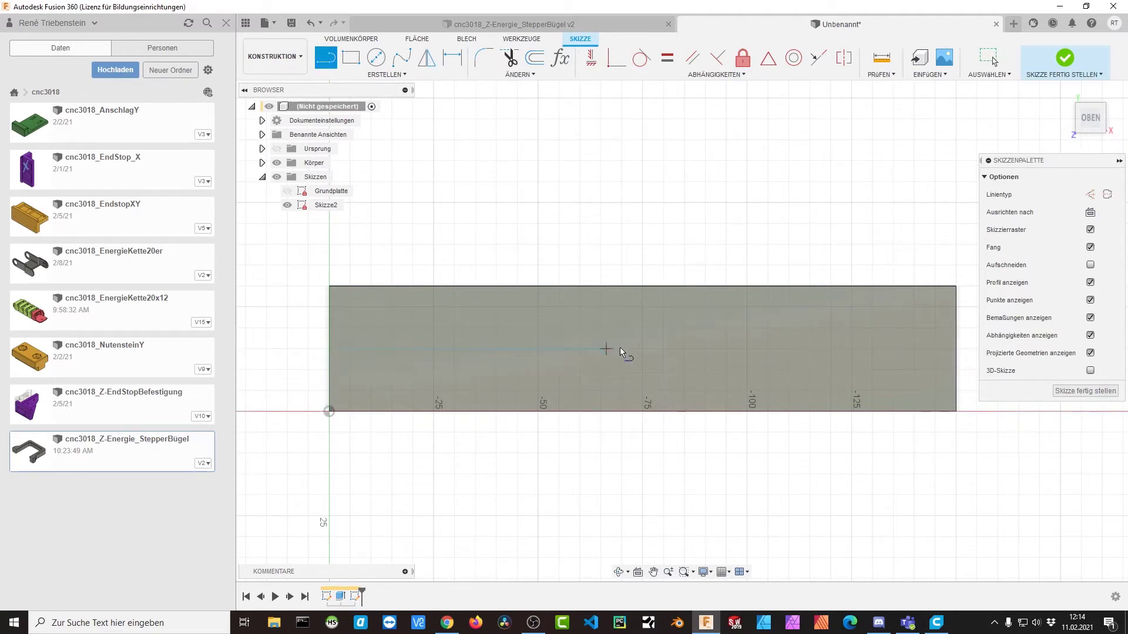
pyautogui.click(330, 349)
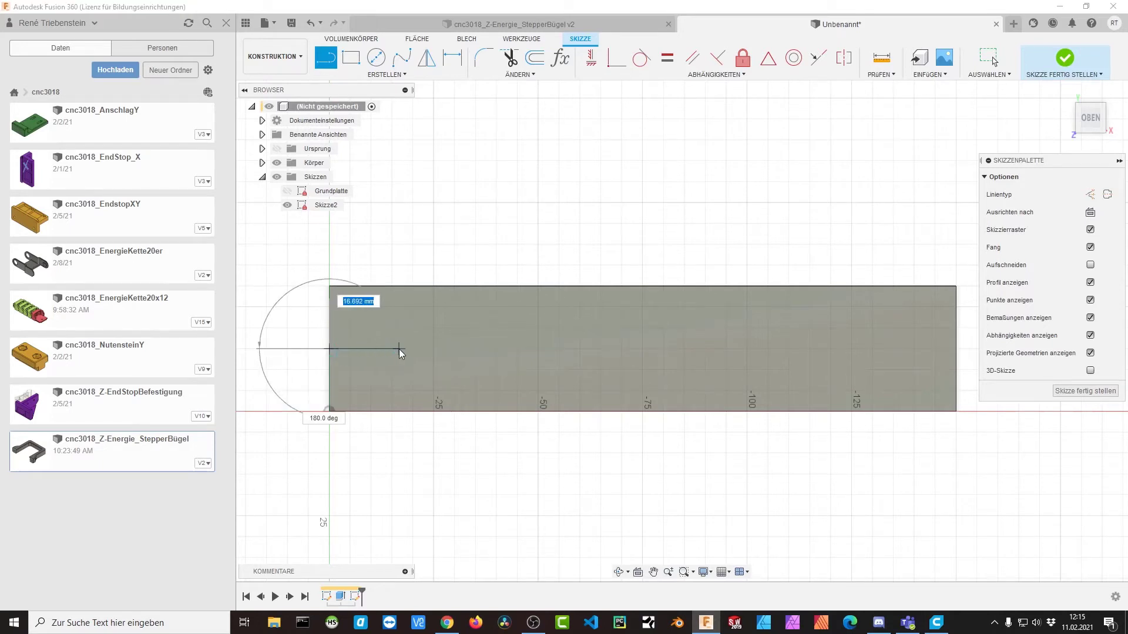
pyautogui.click(399, 351)
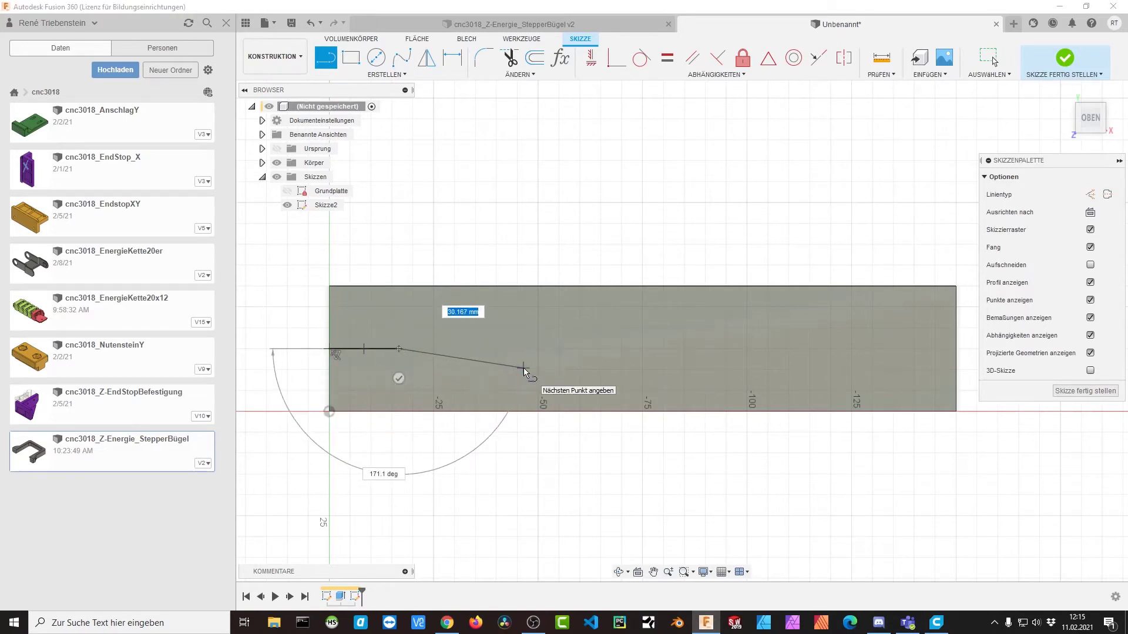
pyautogui.press('Escape')
pyautogui.click(367, 349)
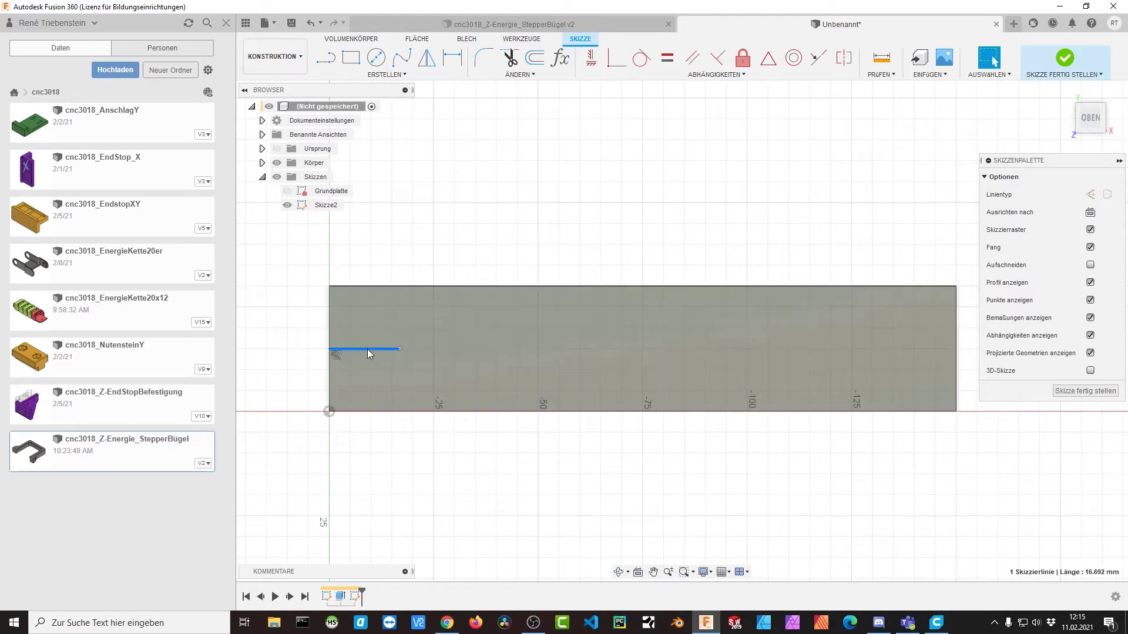
pyautogui.click(1091, 196)
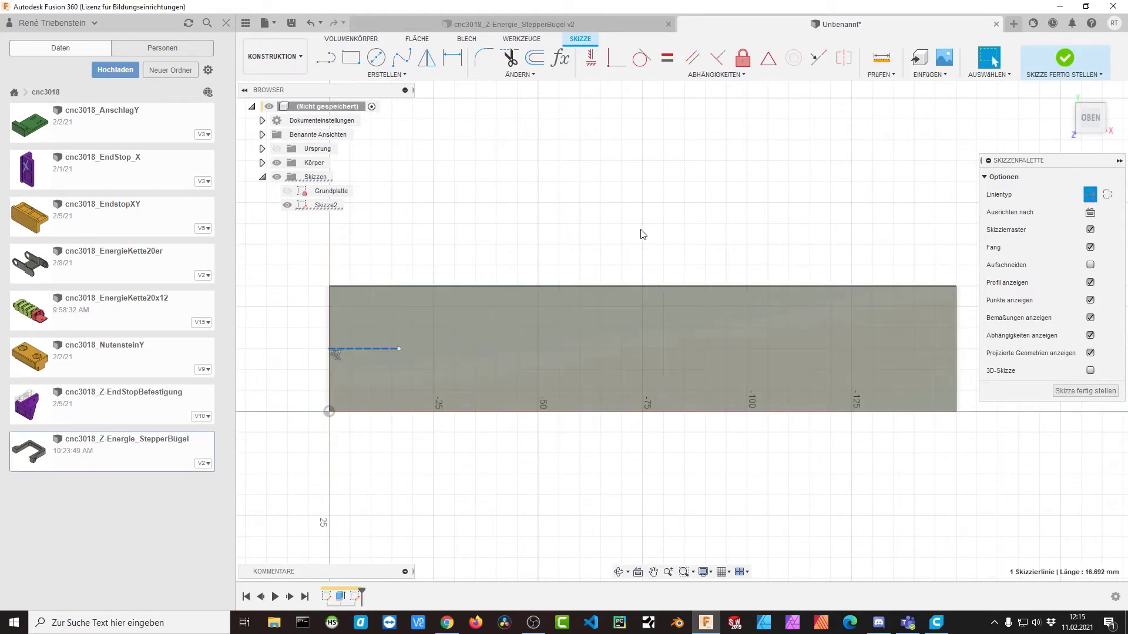
# Draw a small circle centred on the construction line's right end.
pyautogui.click(376, 57)
pyautogui.click(400, 349)
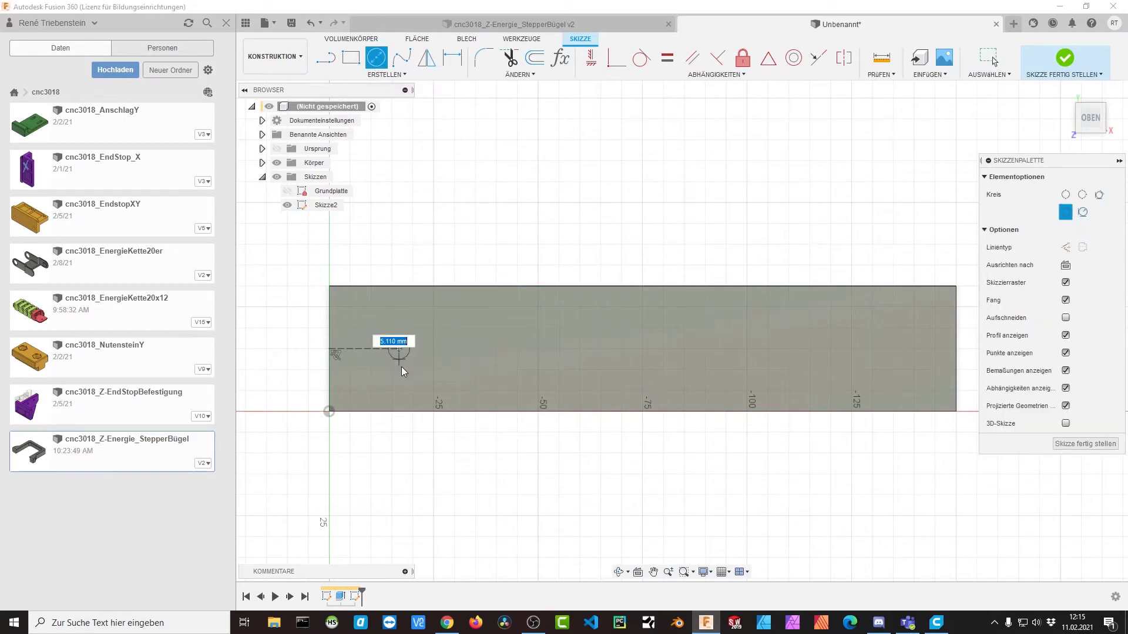
pyautogui.click(397, 365)
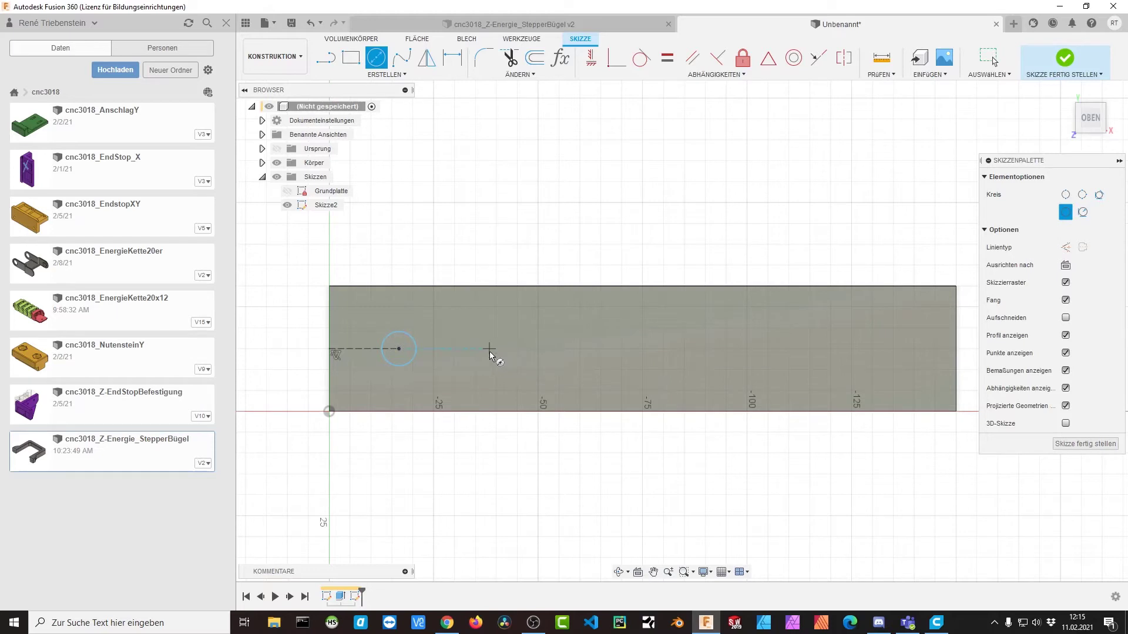
# Dimension the circle's diameter with the Bohrung_D1 parameter, giving Ø7.00.
pyautogui.press('d')
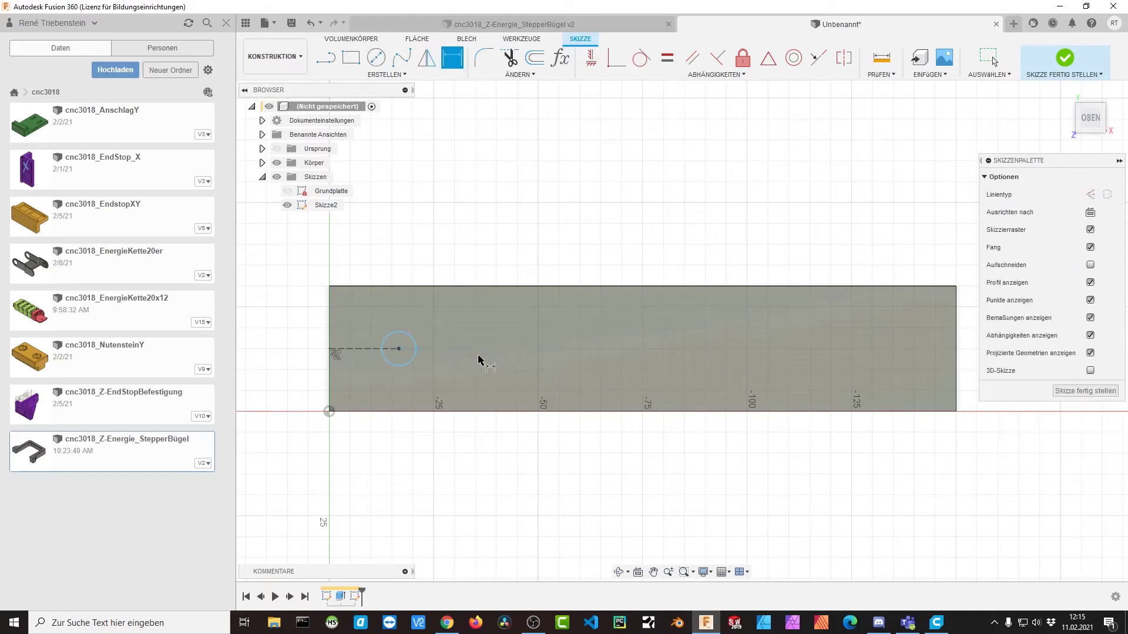
pyautogui.click(414, 346)
pyautogui.click(474, 247)
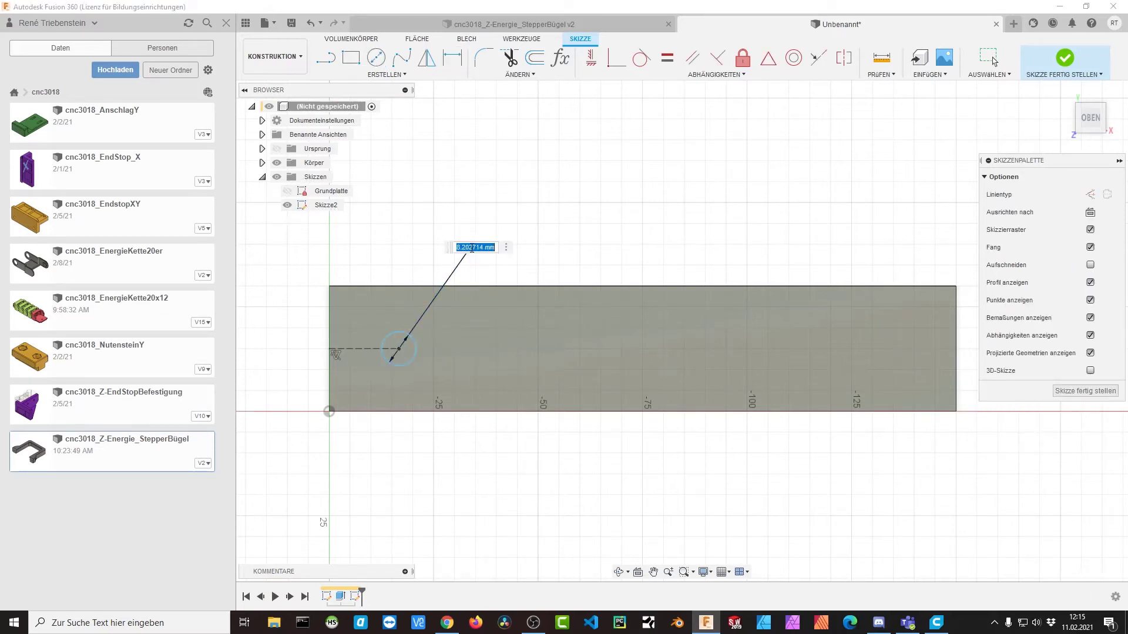
pyautogui.write('b')
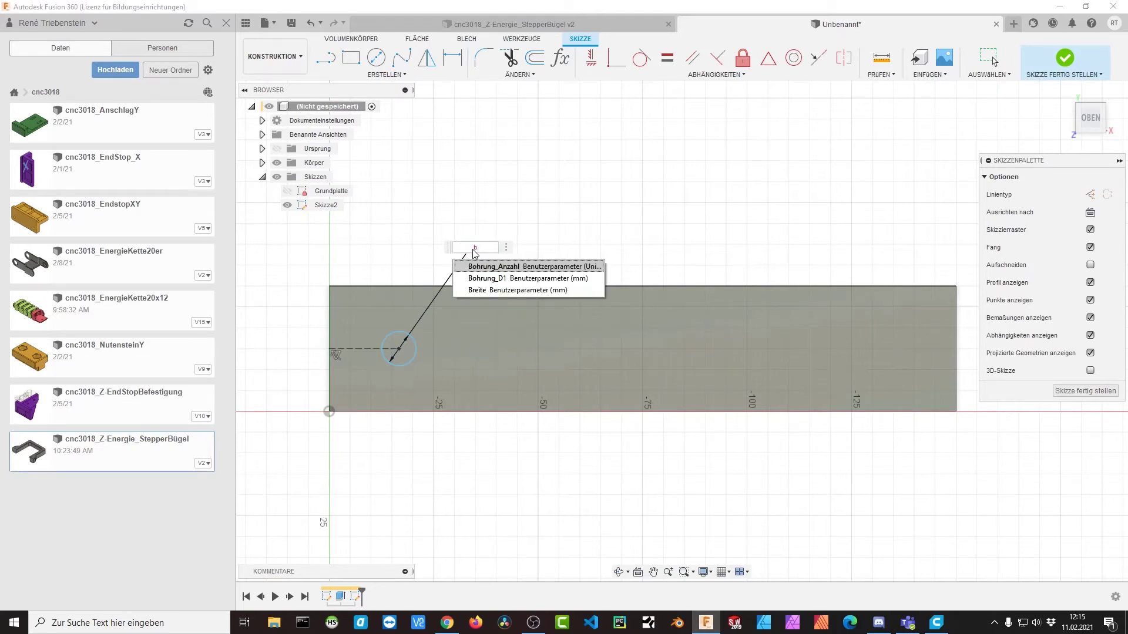
pyautogui.press('Down')
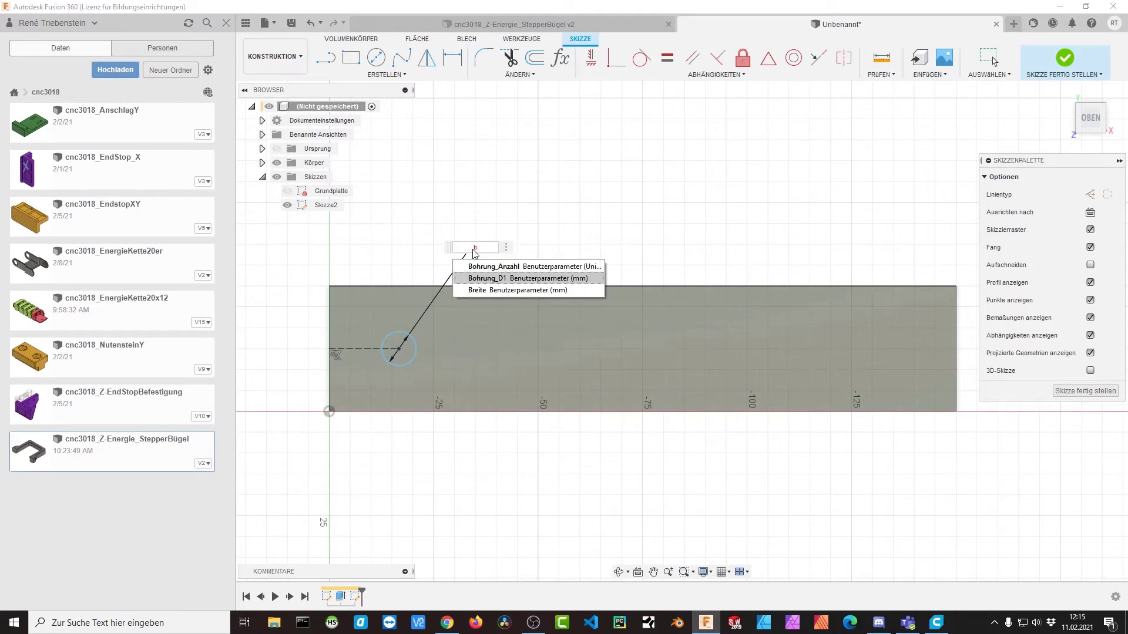
pyautogui.press('Return')
pyautogui.press('Return')
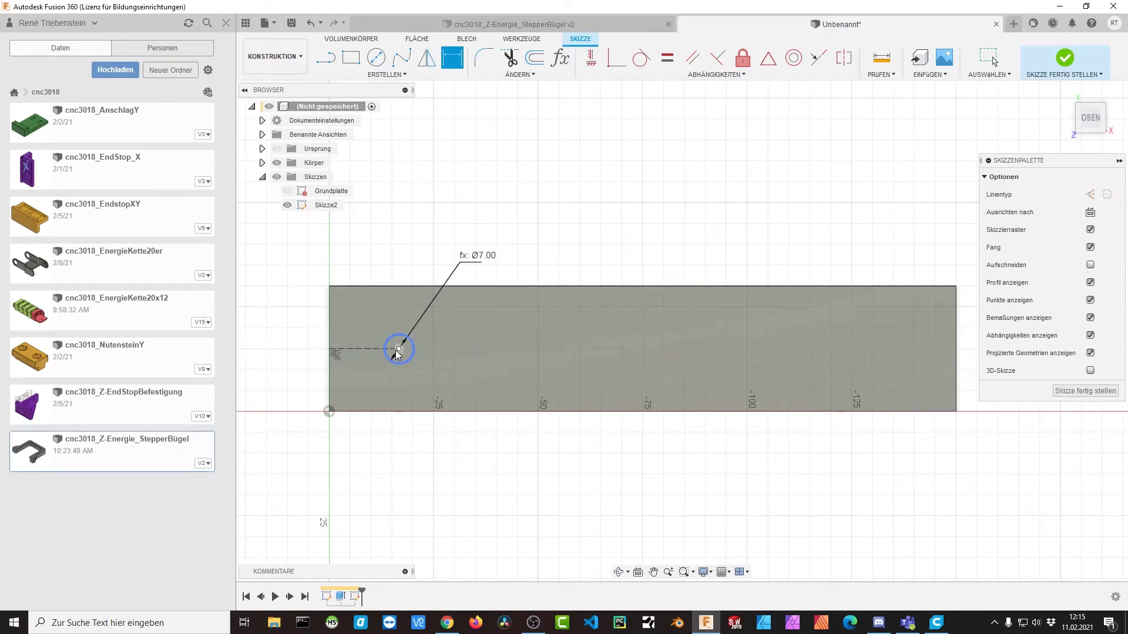
pyautogui.press('Escape')
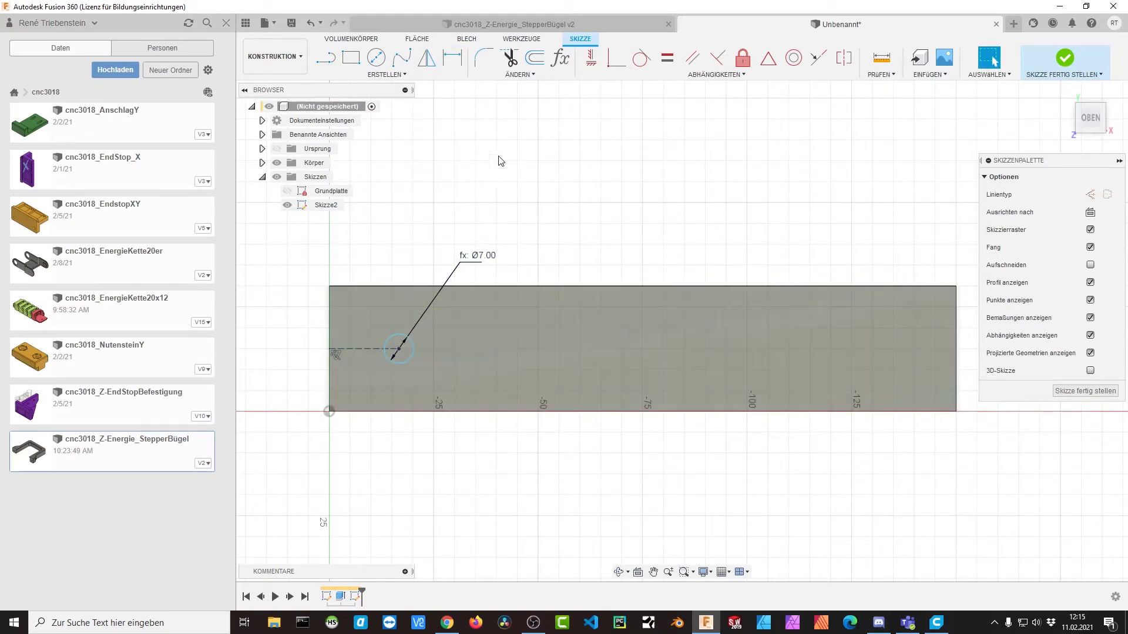
# Create a new user parameter Abstand_Seite with expression 15 mm.
pyautogui.click(519, 75)
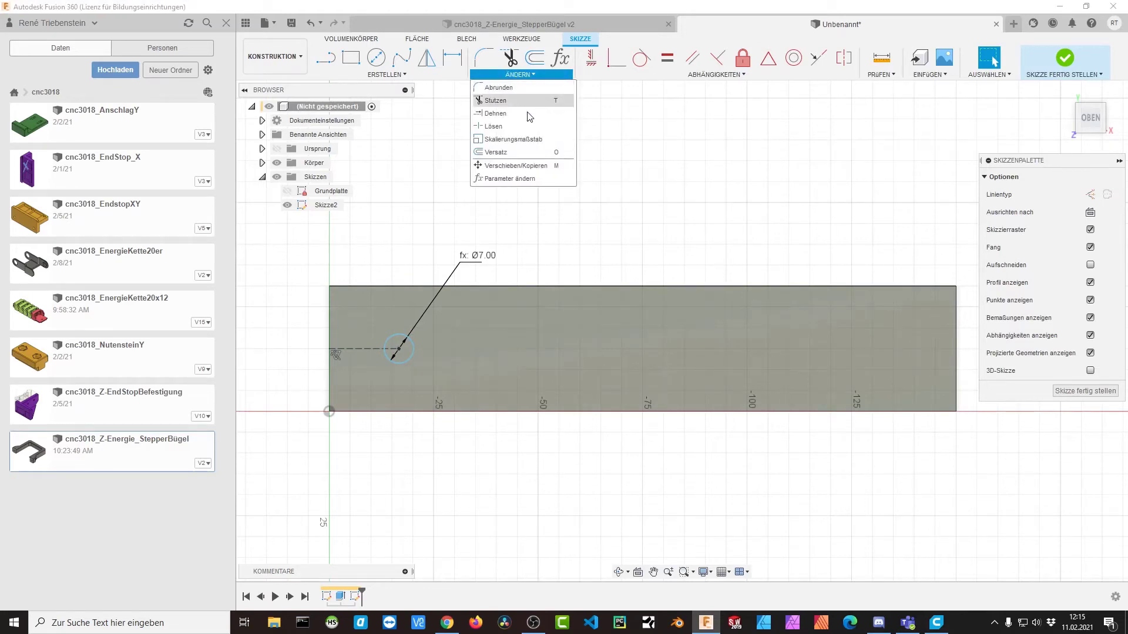
pyautogui.click(509, 179)
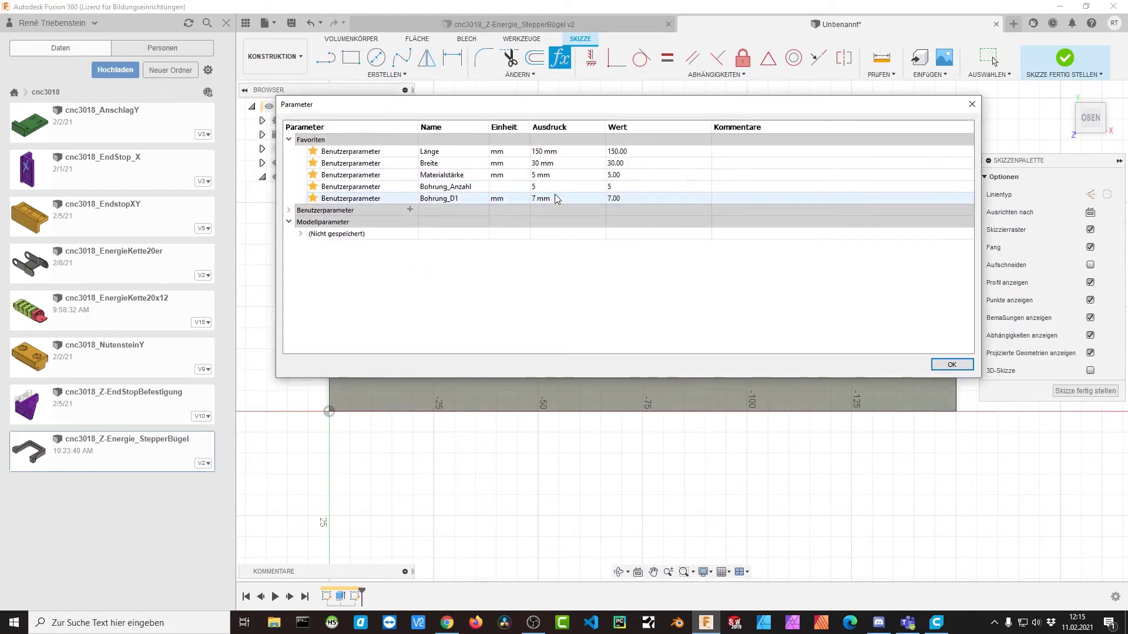
pyautogui.click(410, 209)
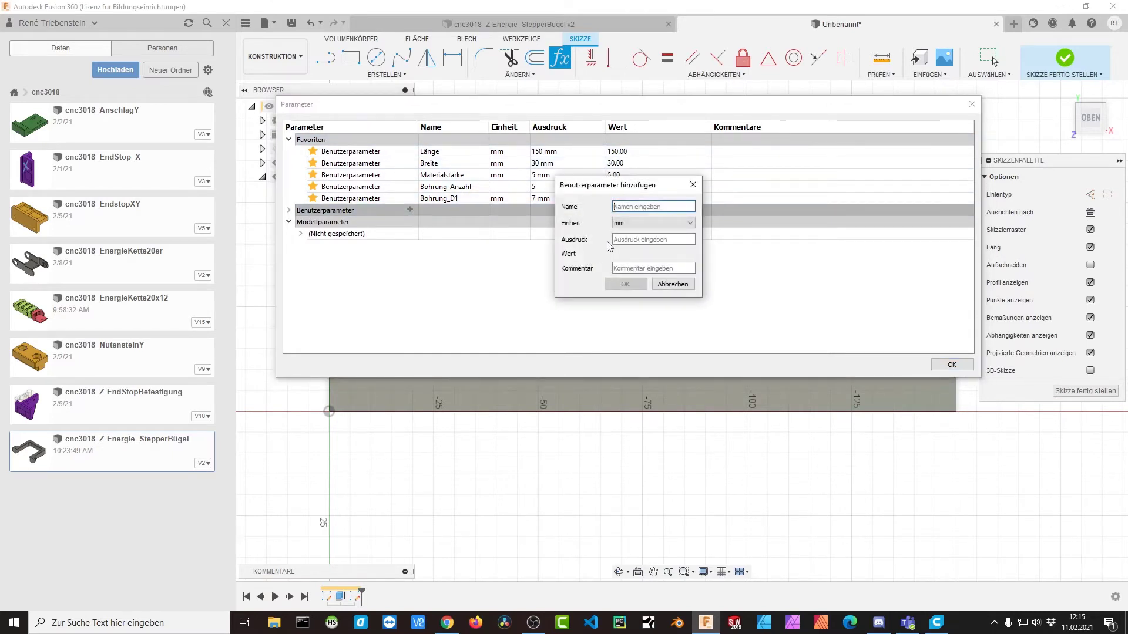
pyautogui.moveTo(630, 191); pyautogui.dragTo(677, 209)
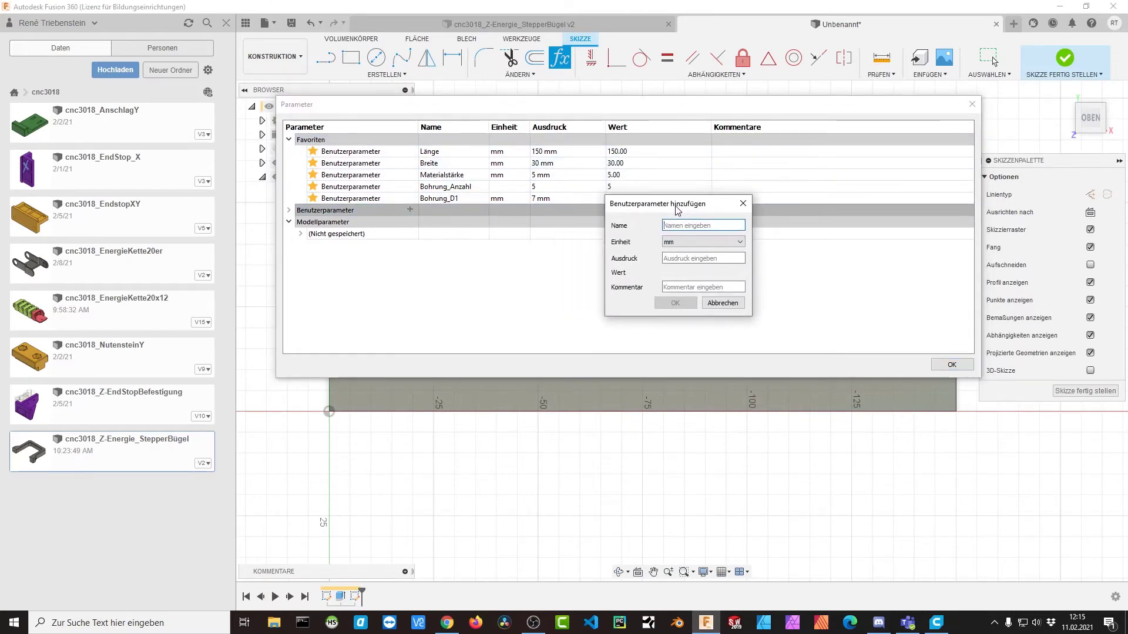
pyautogui.write('A')
pyautogui.press('Tab')
pyautogui.press('Tab')
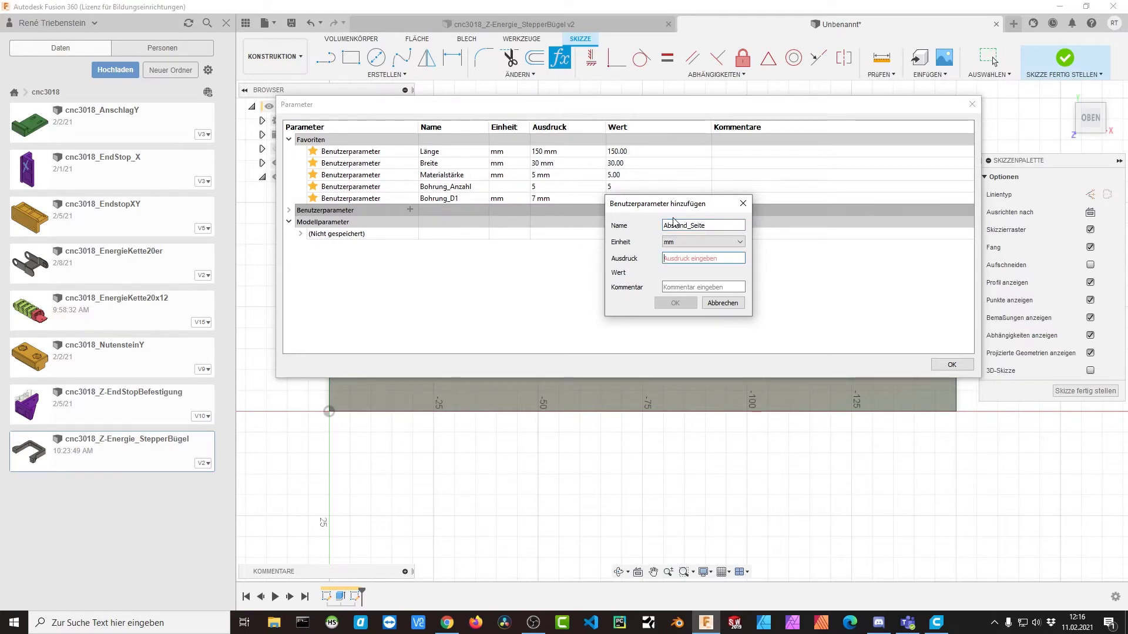
pyautogui.write('15')
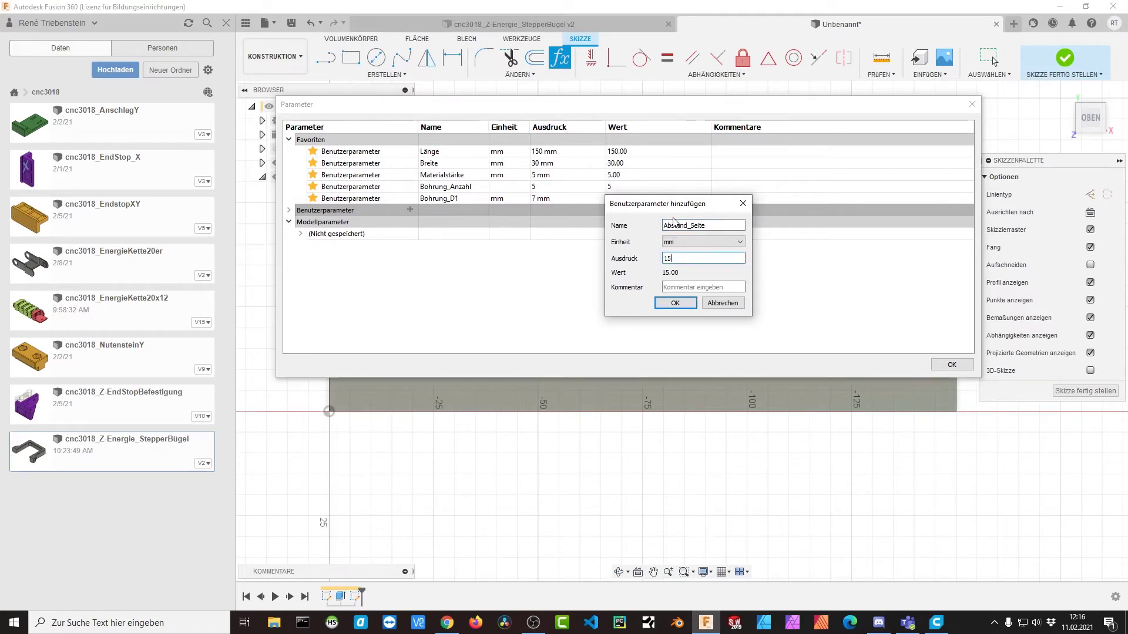
pyautogui.press('Return')
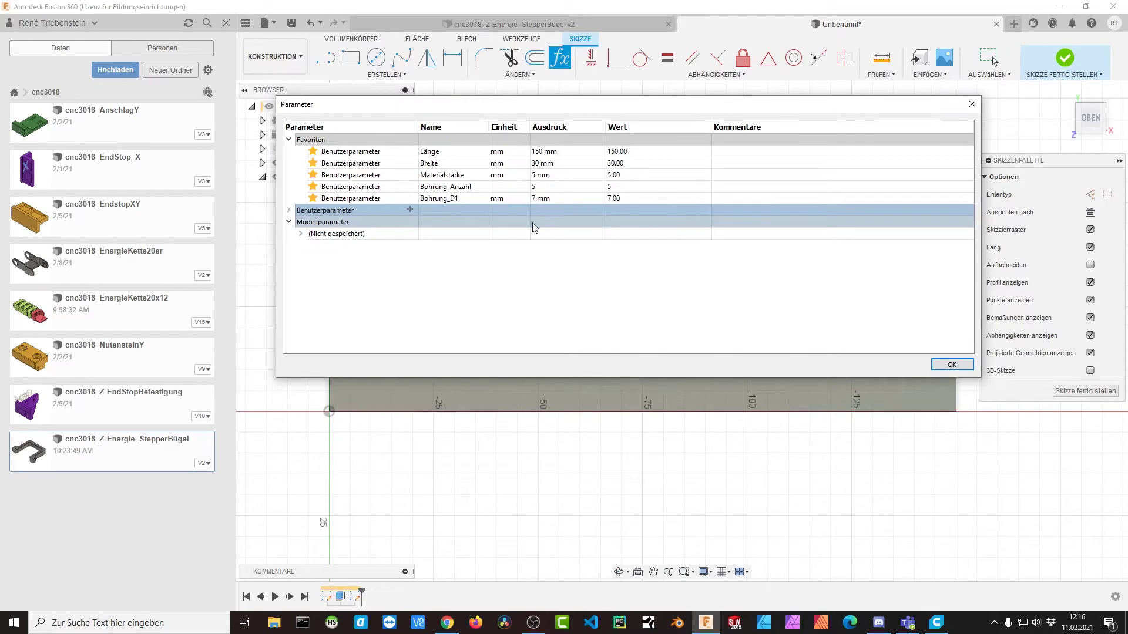
# Mark Abstand_Seite as a favourite and close the parameter editor.
pyautogui.click(288, 209)
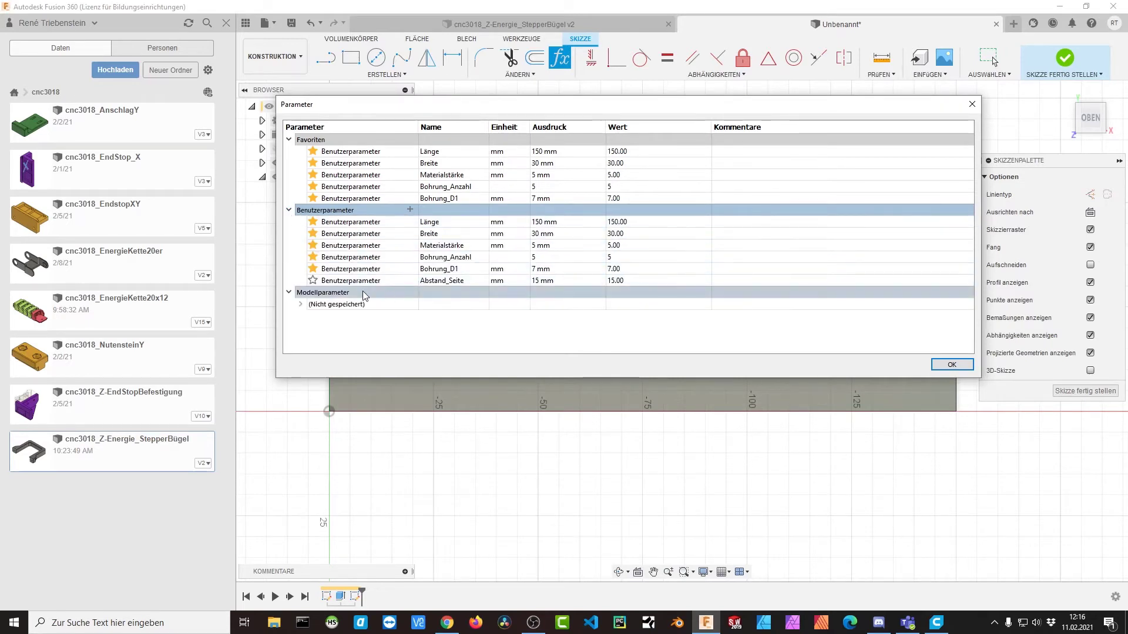
pyautogui.click(313, 280)
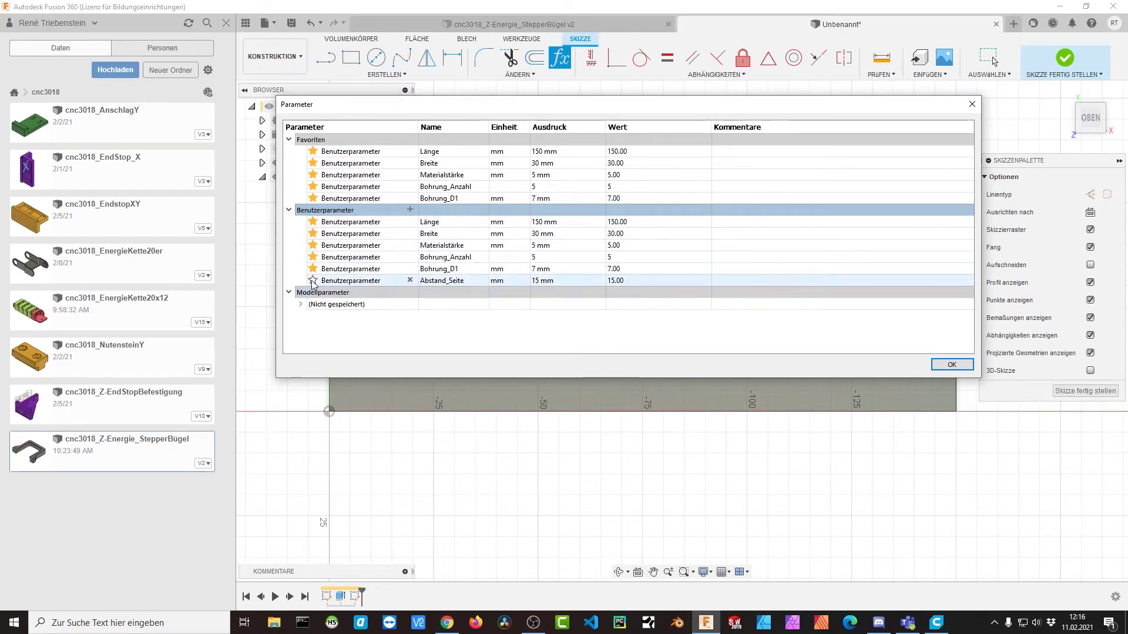
pyautogui.click(948, 367)
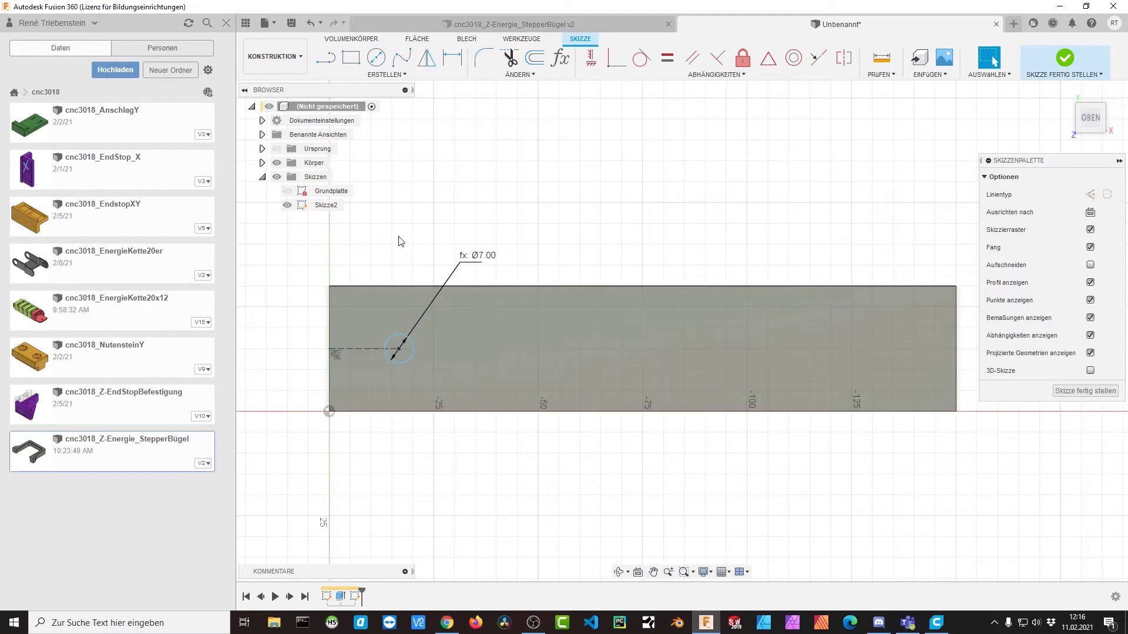
# Dimension the circle's left-edge distance as Abstand_Seite (15.00) and finish Skizze2.
pyautogui.press('d')
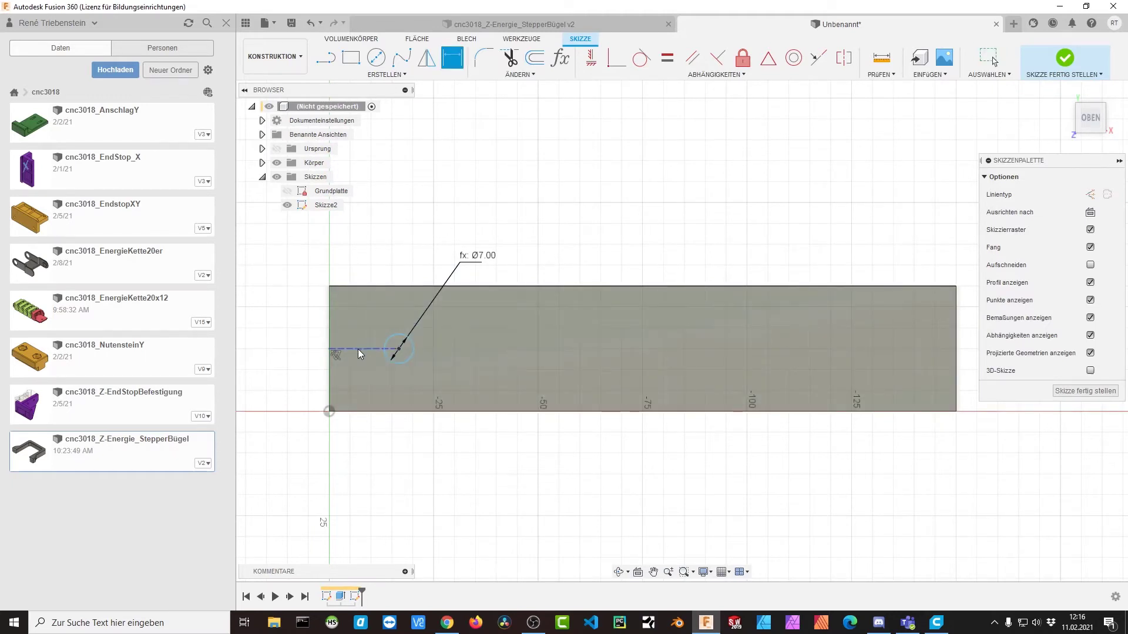
pyautogui.click(357, 349)
pyautogui.click(364, 463)
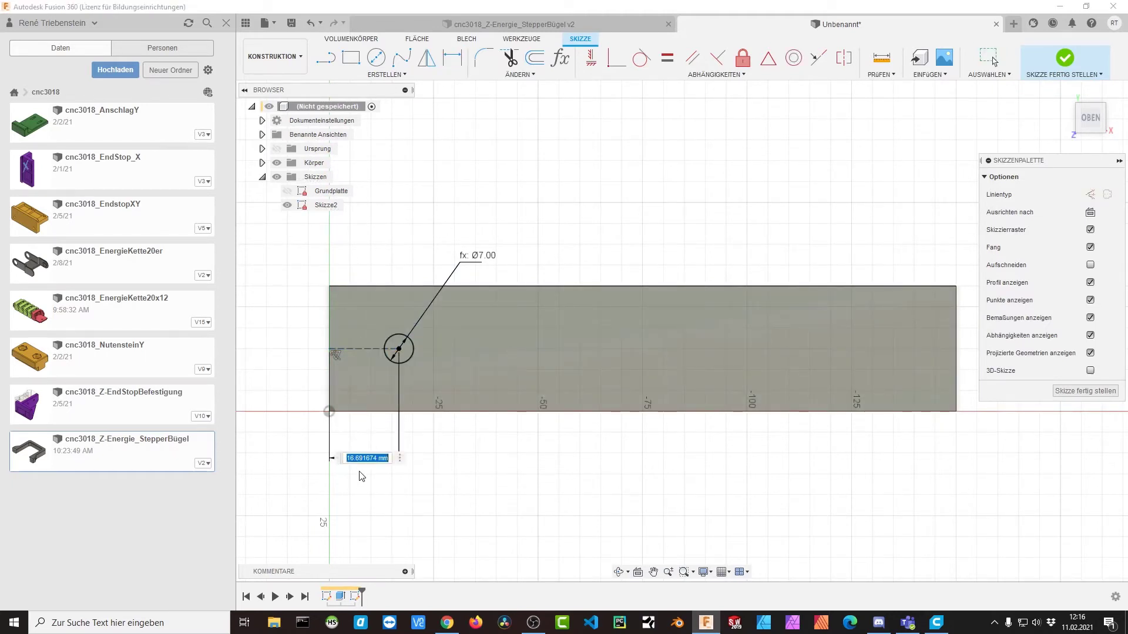
pyautogui.write('A')
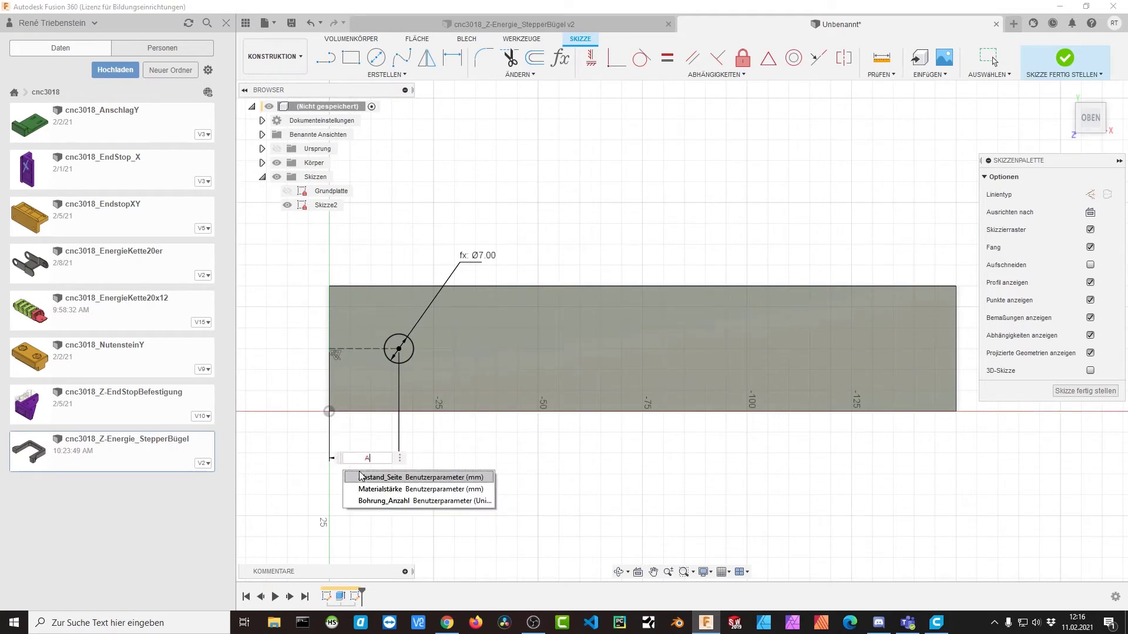
pyautogui.click(360, 477)
pyautogui.press('Return')
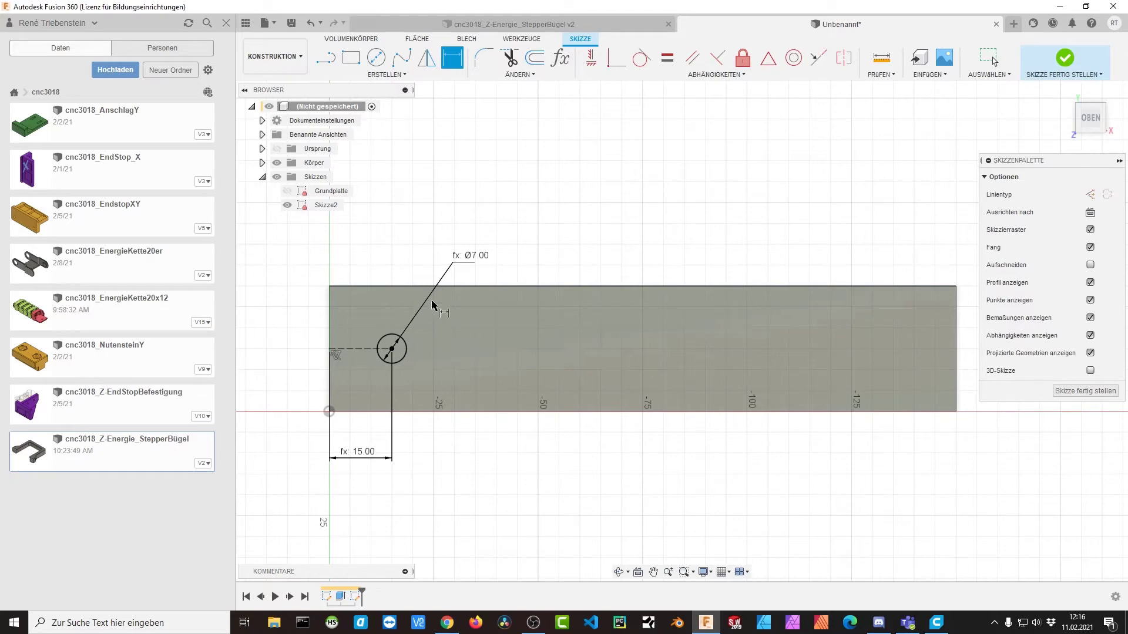
pyautogui.click(1086, 391)
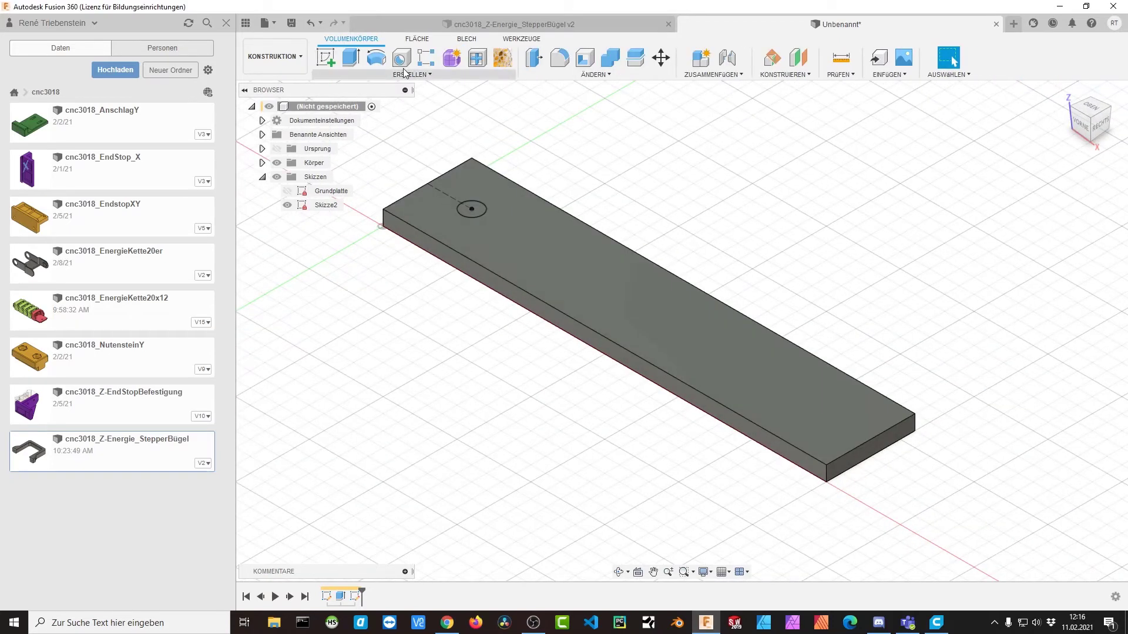
# Extrude-cut the small circle profile through all of the plate to make a hole.
pyautogui.click(351, 57)
pyautogui.click(474, 210)
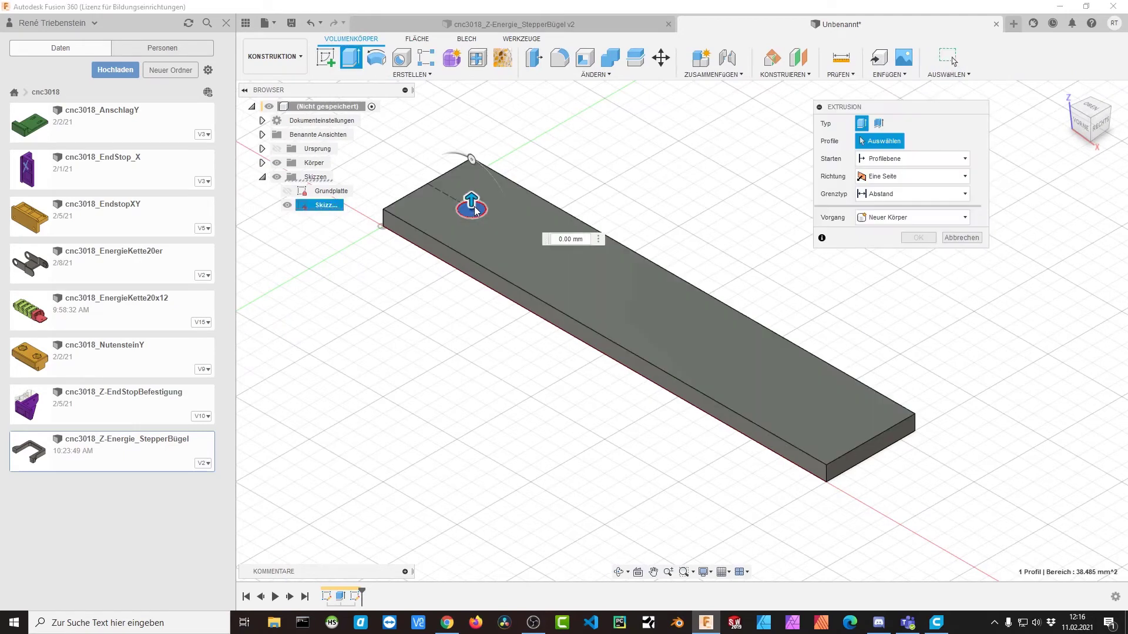
pyautogui.moveTo(473, 202); pyautogui.dragTo(472, 253)
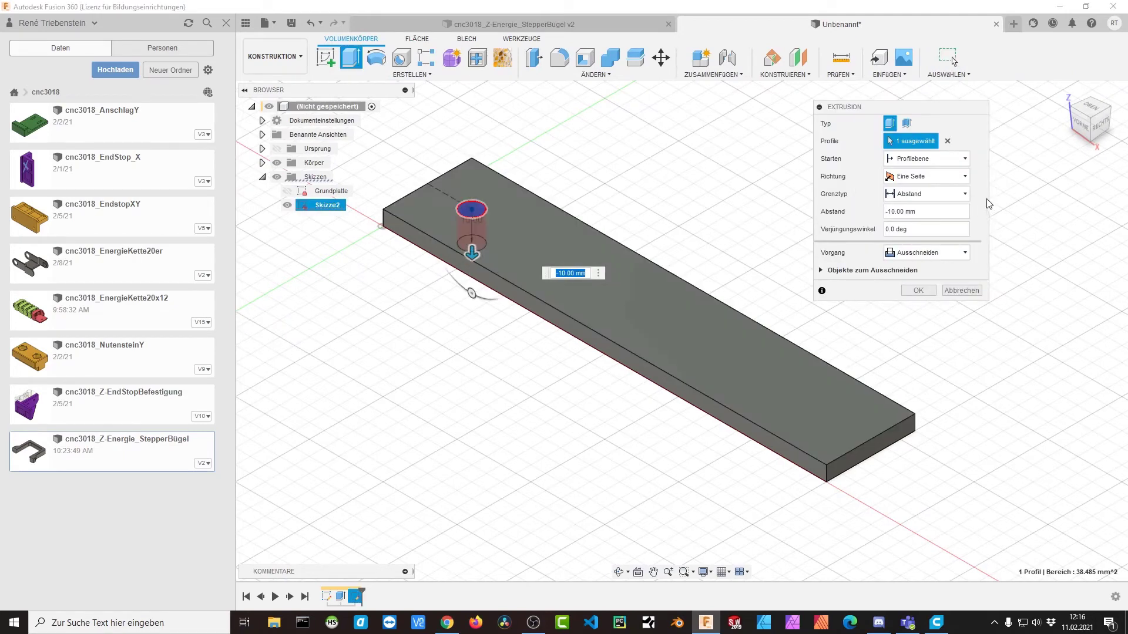
pyautogui.click(956, 197)
pyautogui.click(926, 235)
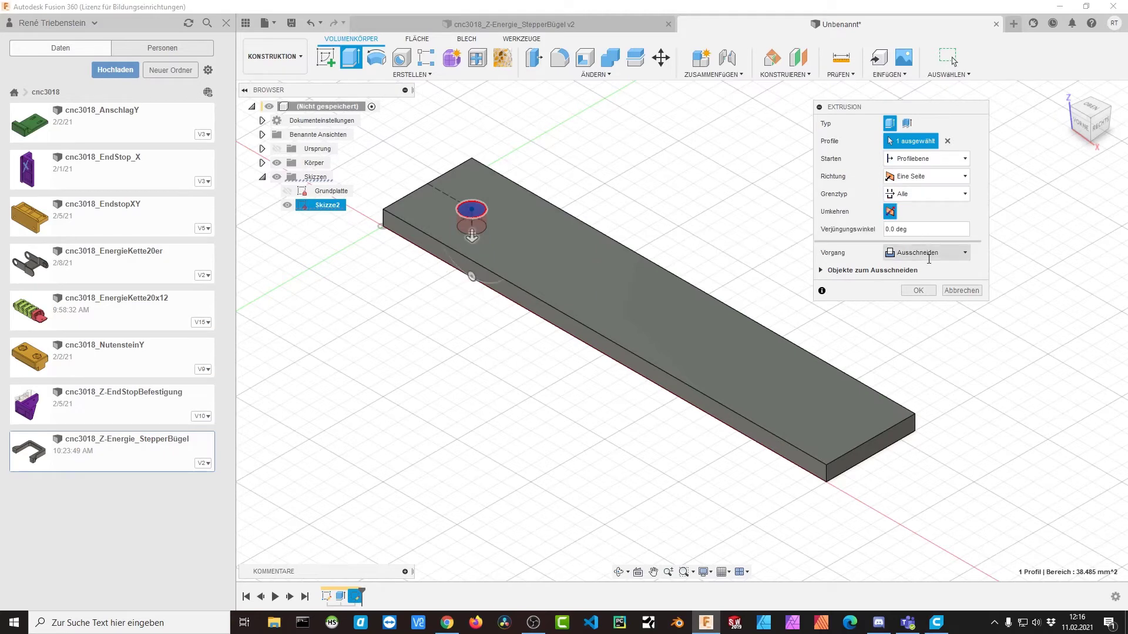
pyautogui.click(920, 291)
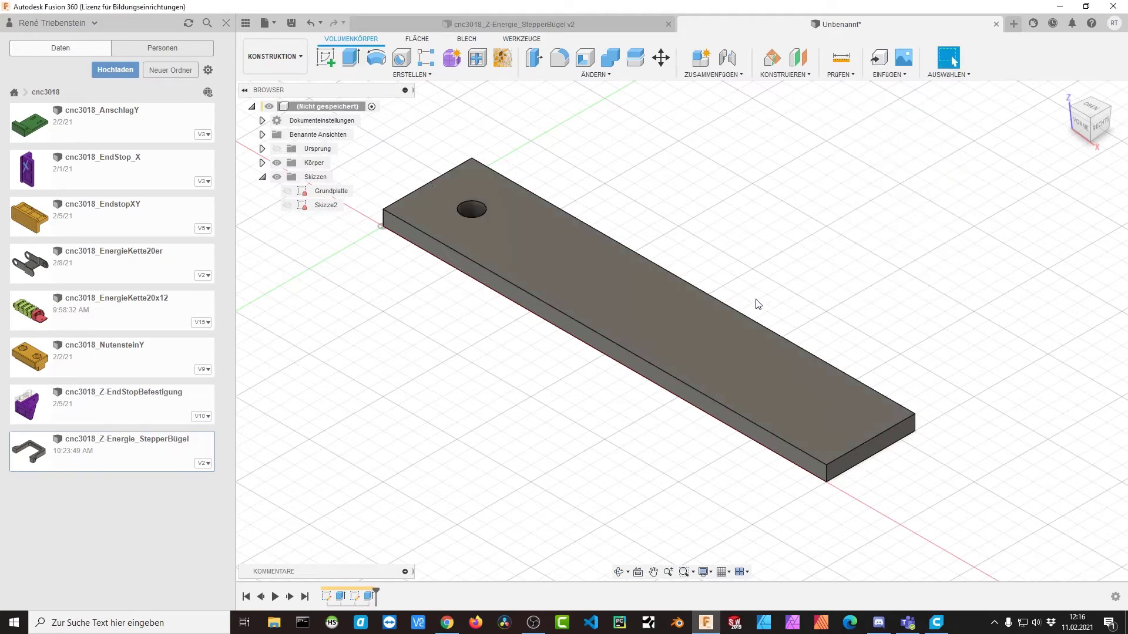
# Start a rectangular pattern of the hole-cut feature with quantity Bohrung_Anzahl.
pyautogui.click(432, 78)
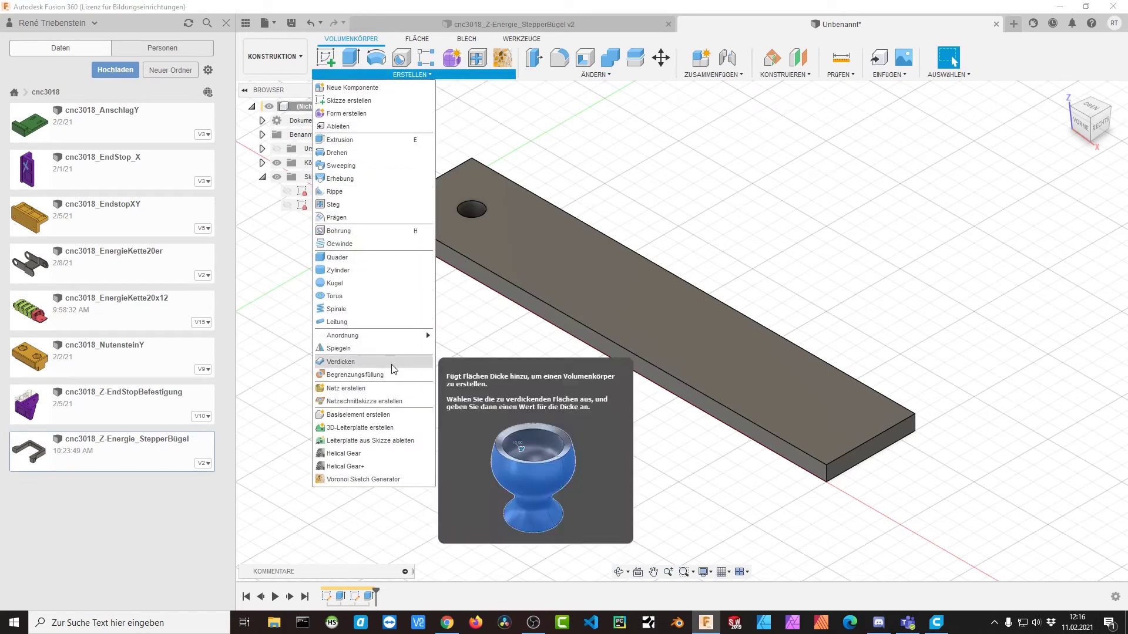
pyautogui.moveTo(343, 335)
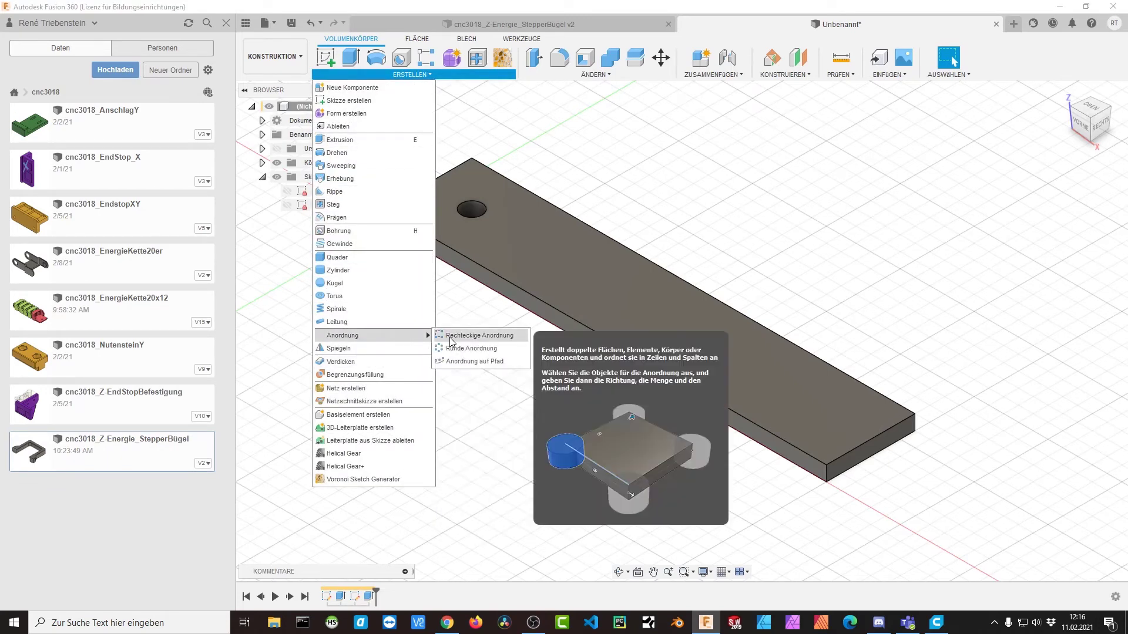
pyautogui.click(453, 340)
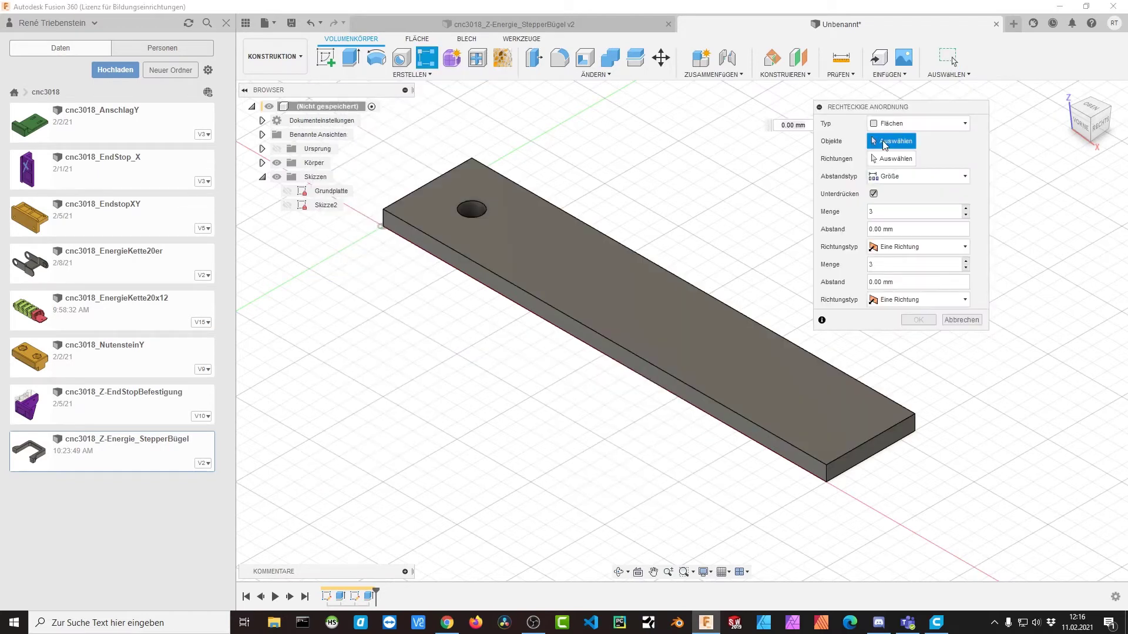
pyautogui.click(912, 126)
pyautogui.click(906, 163)
pyautogui.click(369, 596)
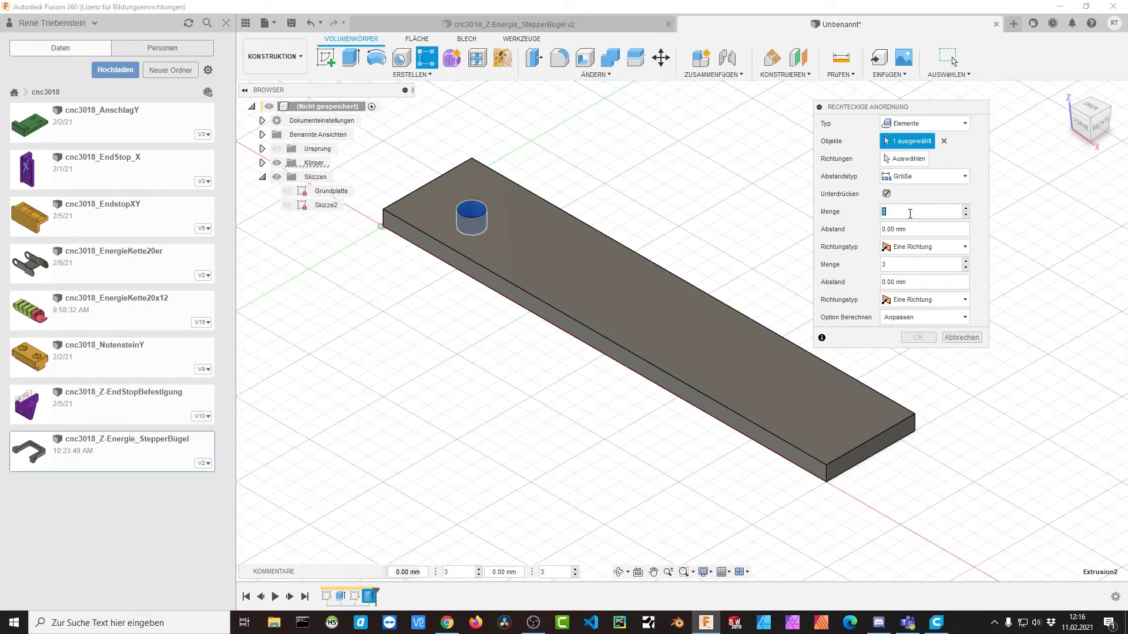
pyautogui.write('b')
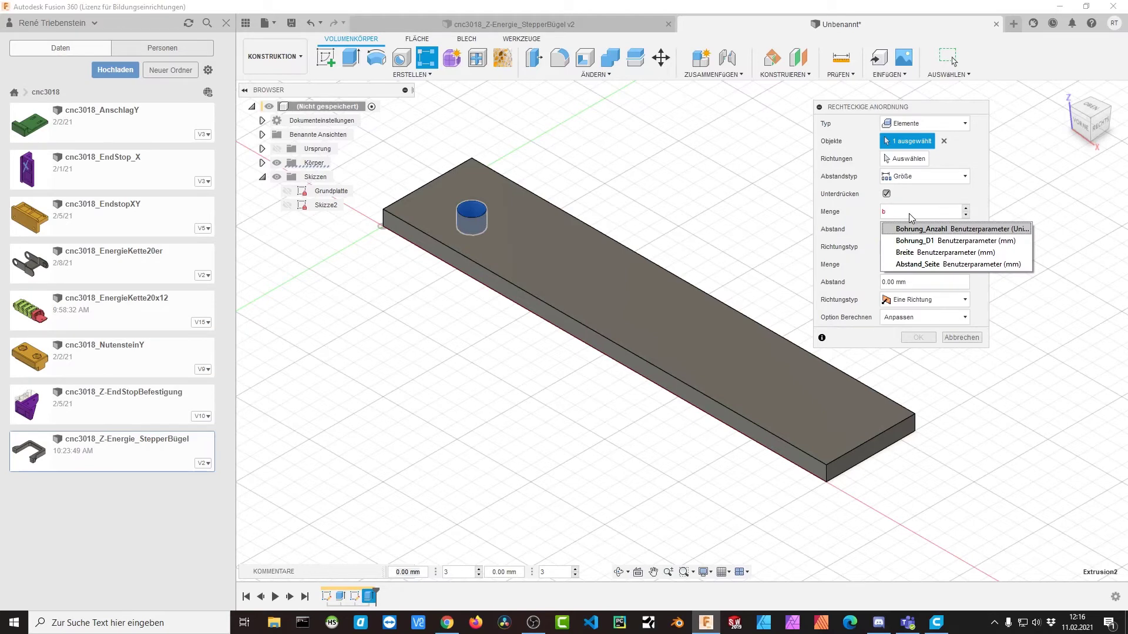
pyautogui.press('Return')
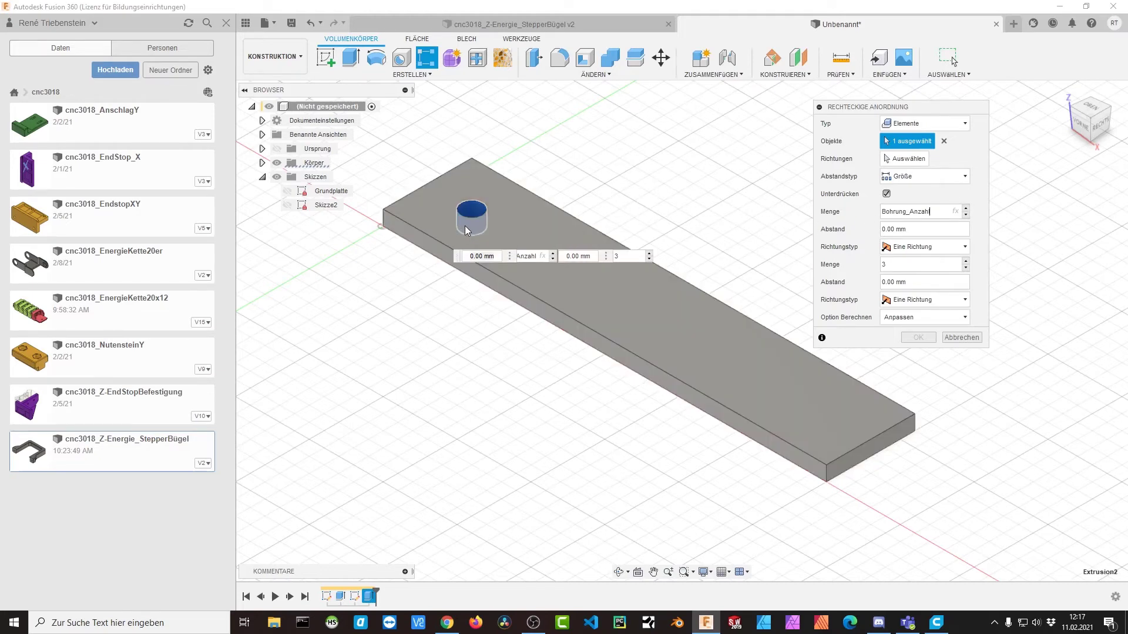
# Pattern the hole along the front edge over Länge-(2*Abstand_Seite), giving five holes.
pyautogui.click(916, 163)
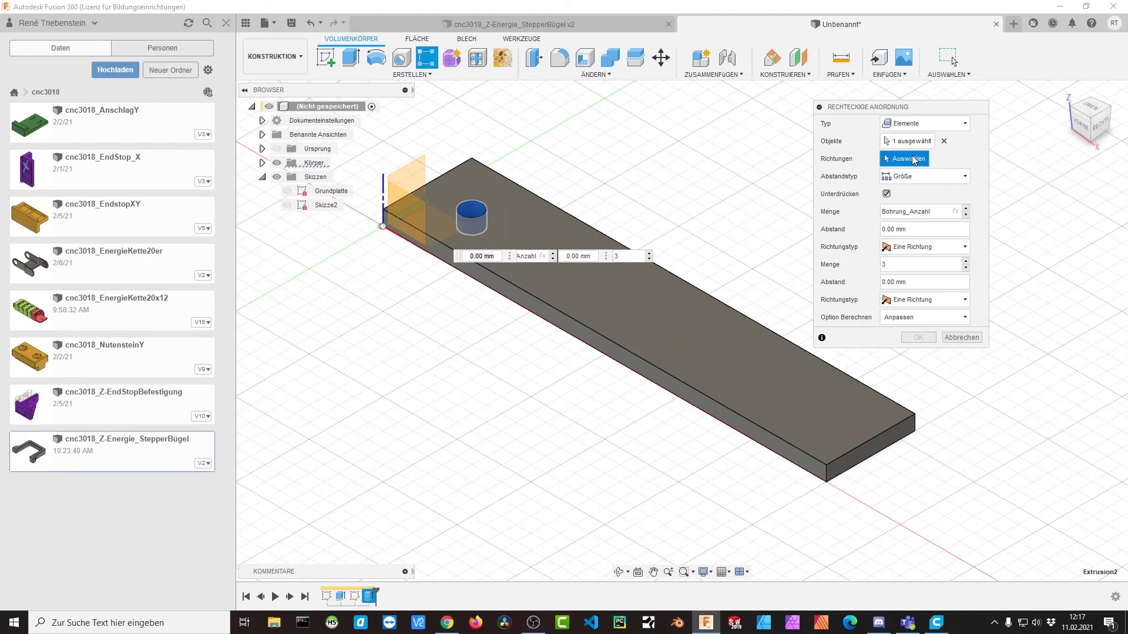
pyautogui.click(437, 239)
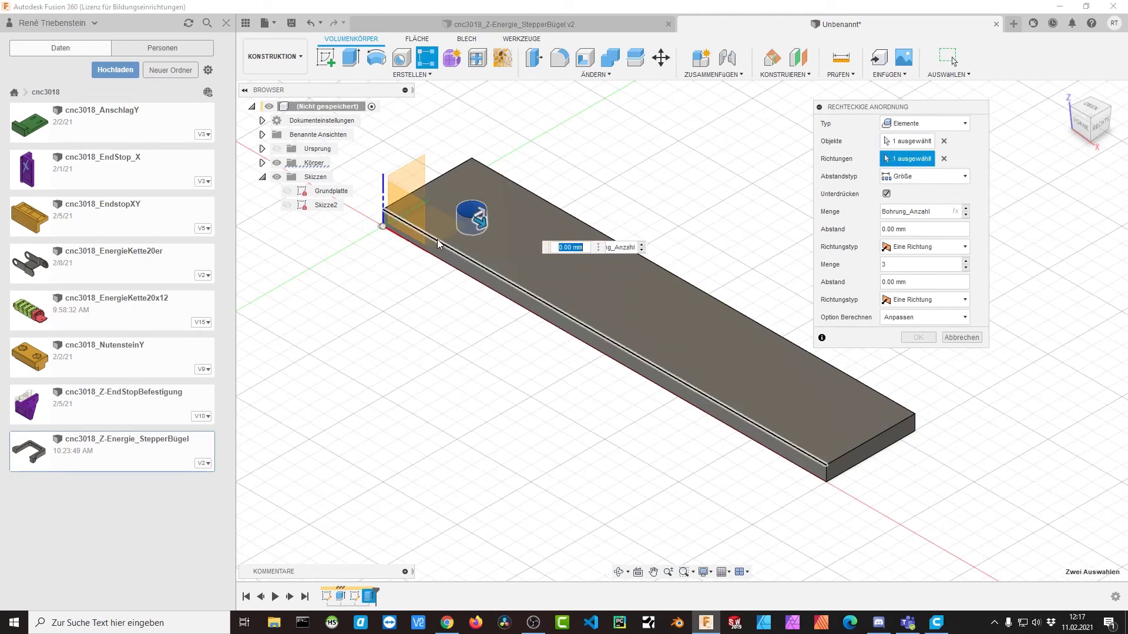
pyautogui.moveTo(477, 228)
pyautogui.mouseDown()
pyautogui.moveTo(835, 415)
pyautogui.moveTo(724, 346)
pyautogui.moveTo(770, 369)
pyautogui.mouseUp()
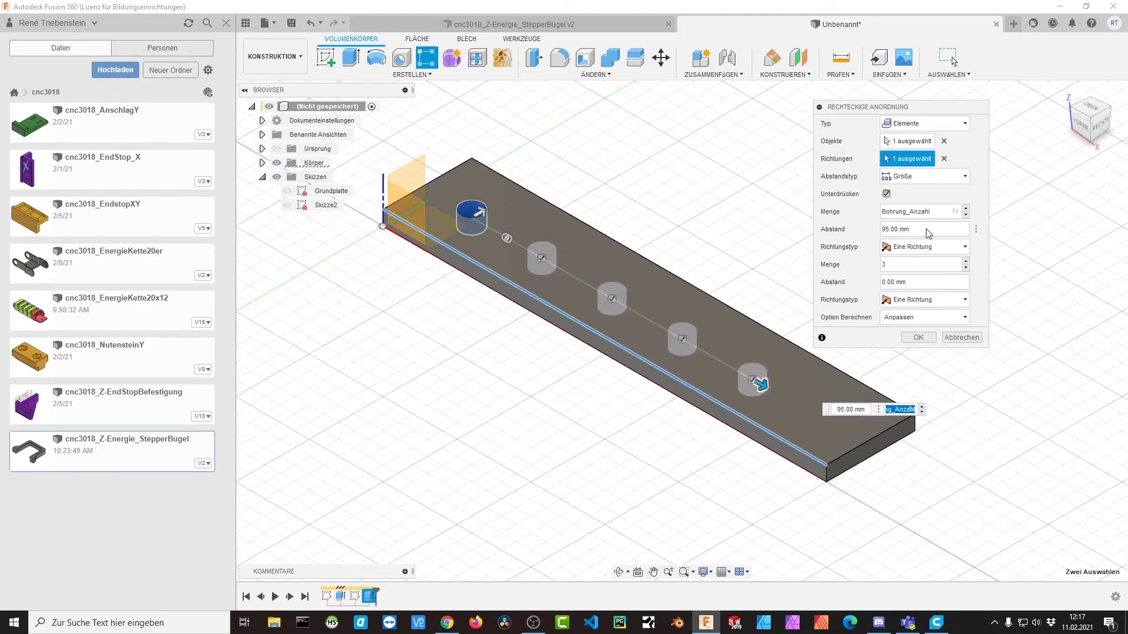
pyautogui.moveTo(927, 230); pyautogui.dragTo(862, 227)
pyautogui.write('l')
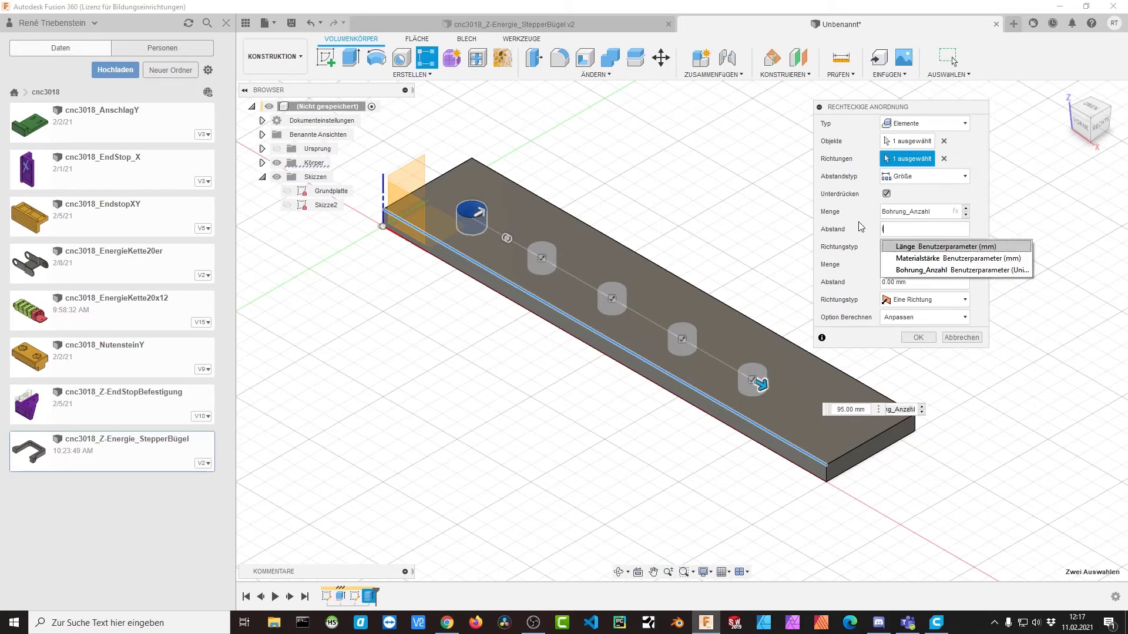
pyautogui.write('än')
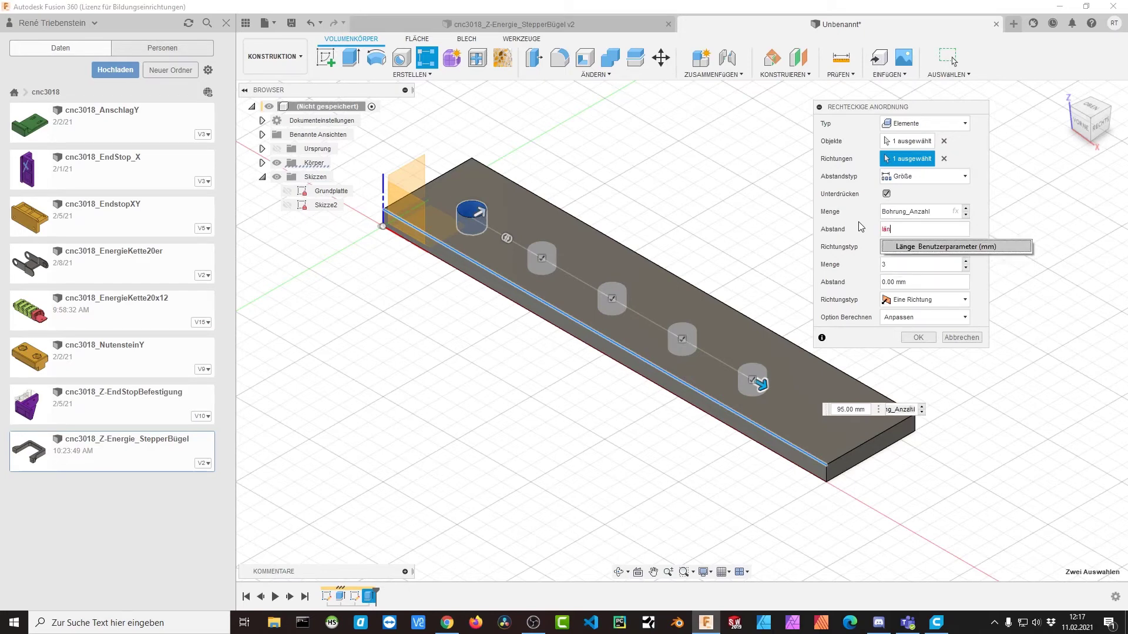
pyautogui.press('Return')
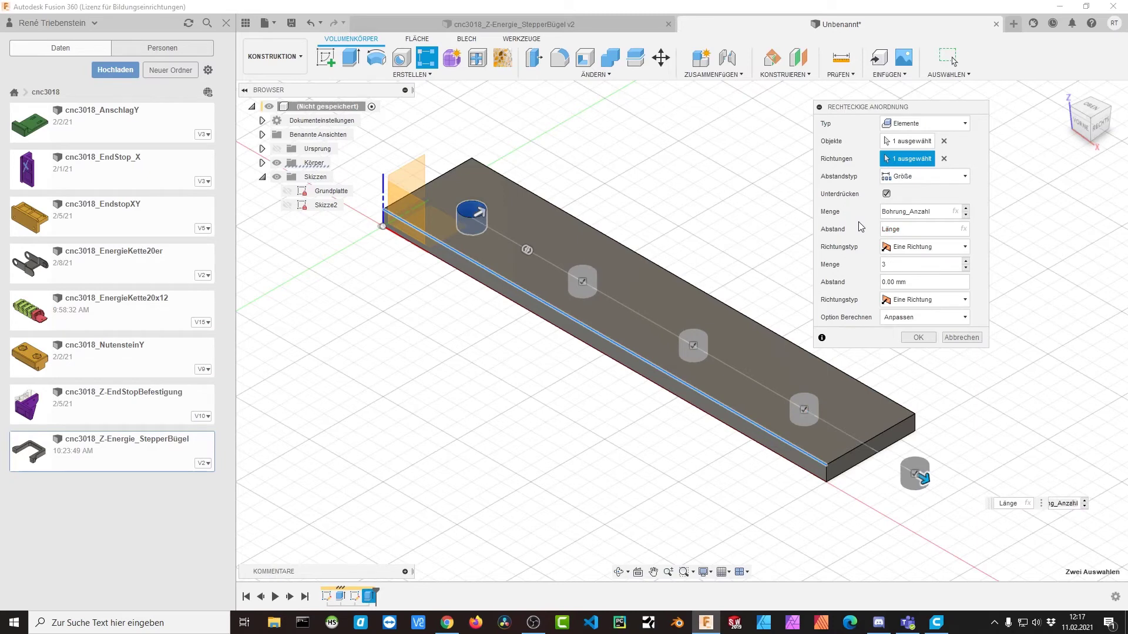
pyautogui.write('-(2*')
pyautogui.write('A')
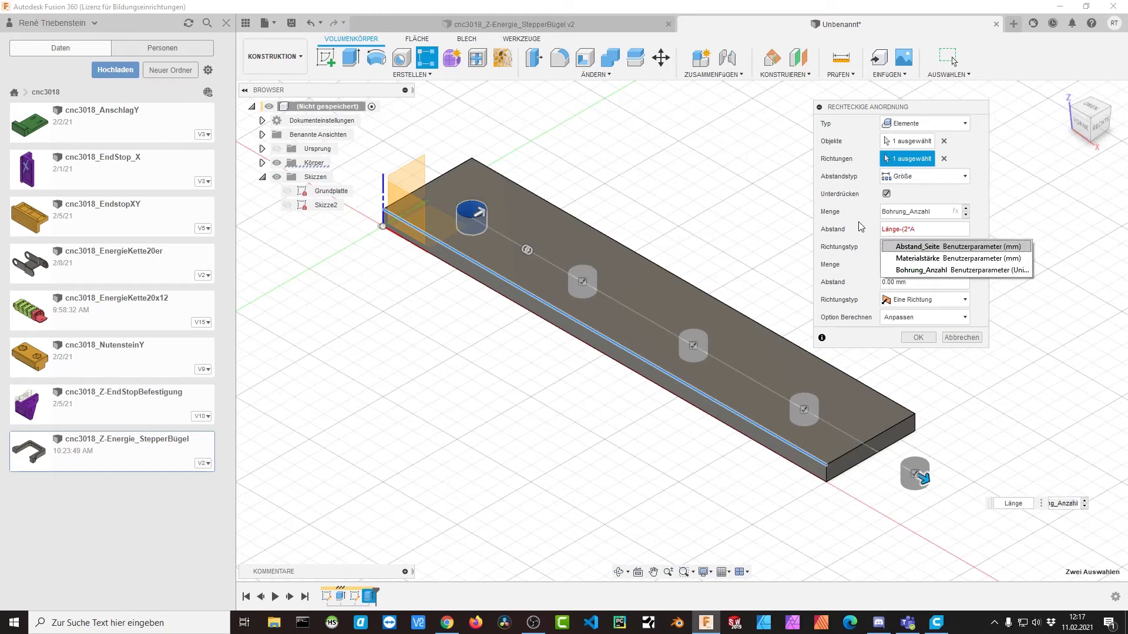
pyautogui.press('Return')
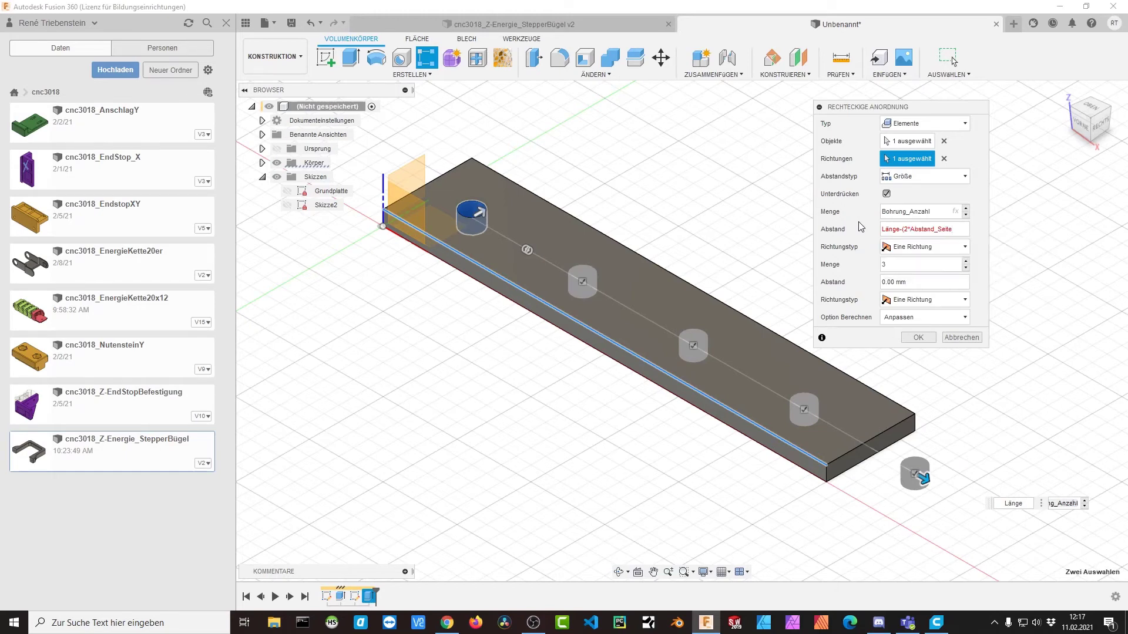
pyautogui.press('Return')
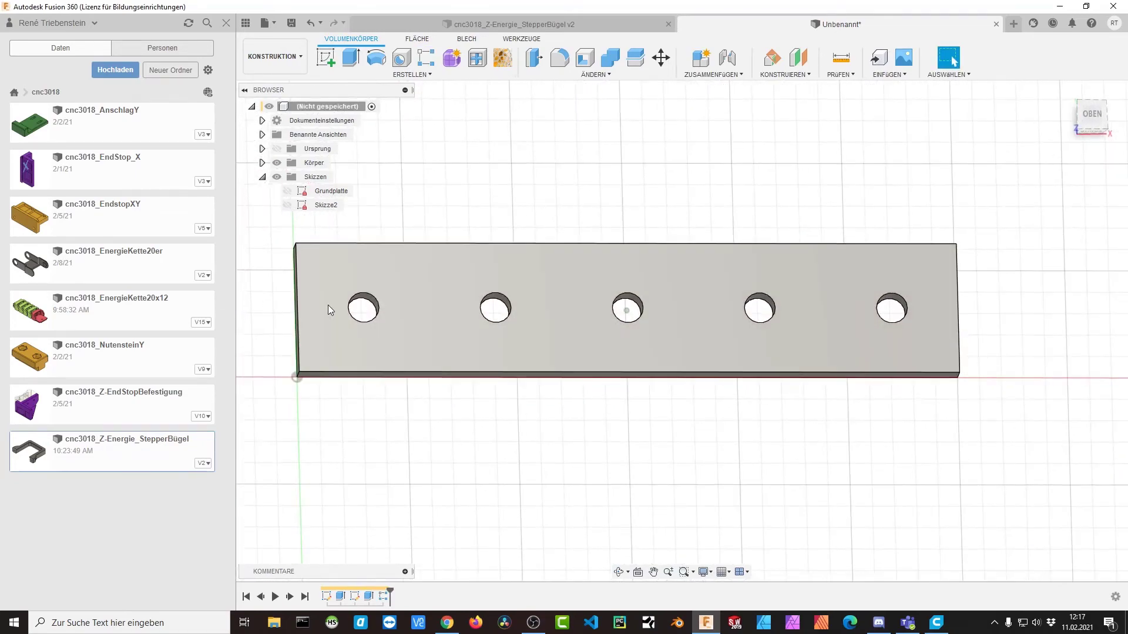
# In the parameters table, set Länge to 120 mm and Bohrung_D1 to 5 mm.
pyautogui.keyDown('shift'); pyautogui.moveTo(929, 306); pyautogui.dragTo(900, 297, button='middle'); pyautogui.keyUp('shift')
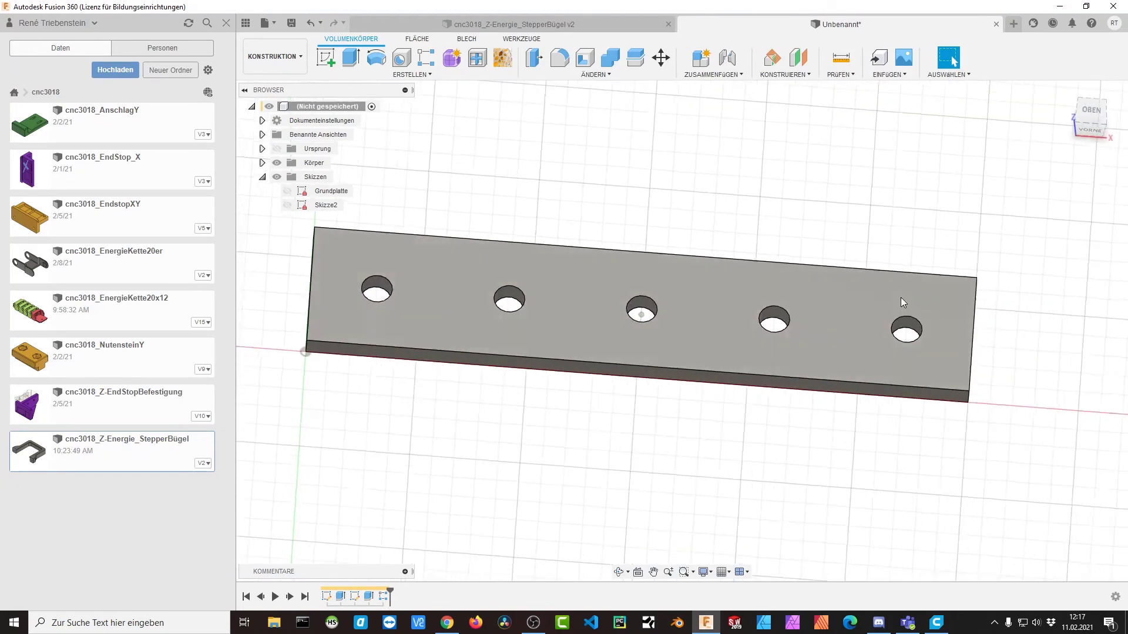
pyautogui.click(611, 77)
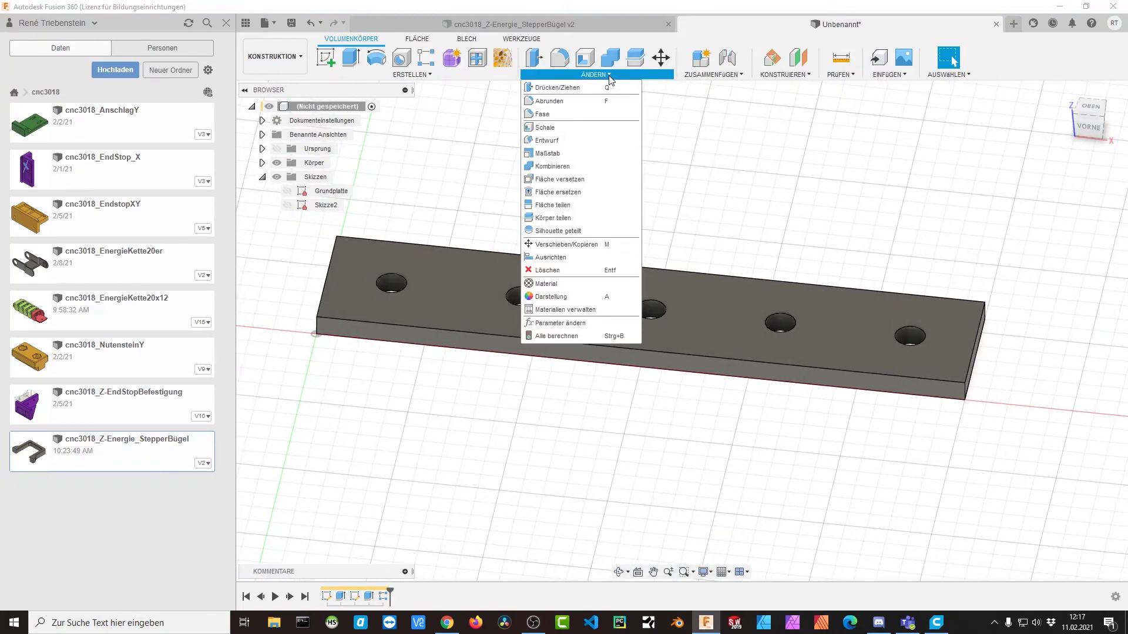
pyautogui.click(583, 323)
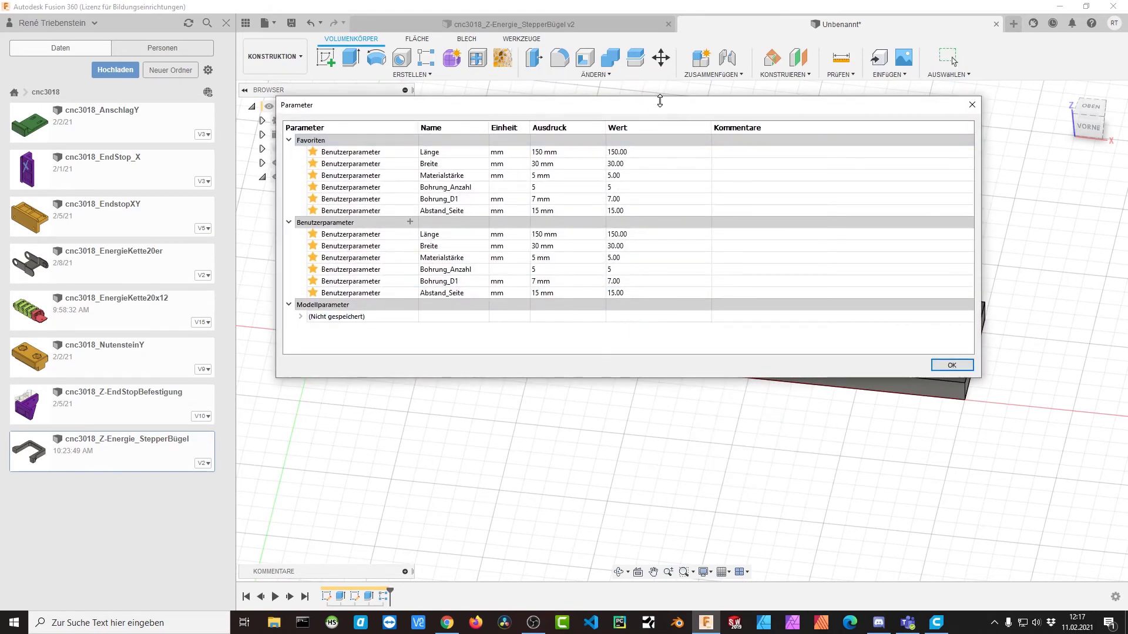
pyautogui.moveTo(660, 97)
pyautogui.mouseDown()
pyautogui.moveTo(660, 172)
pyautogui.moveTo(700, 363)
pyautogui.mouseUp()
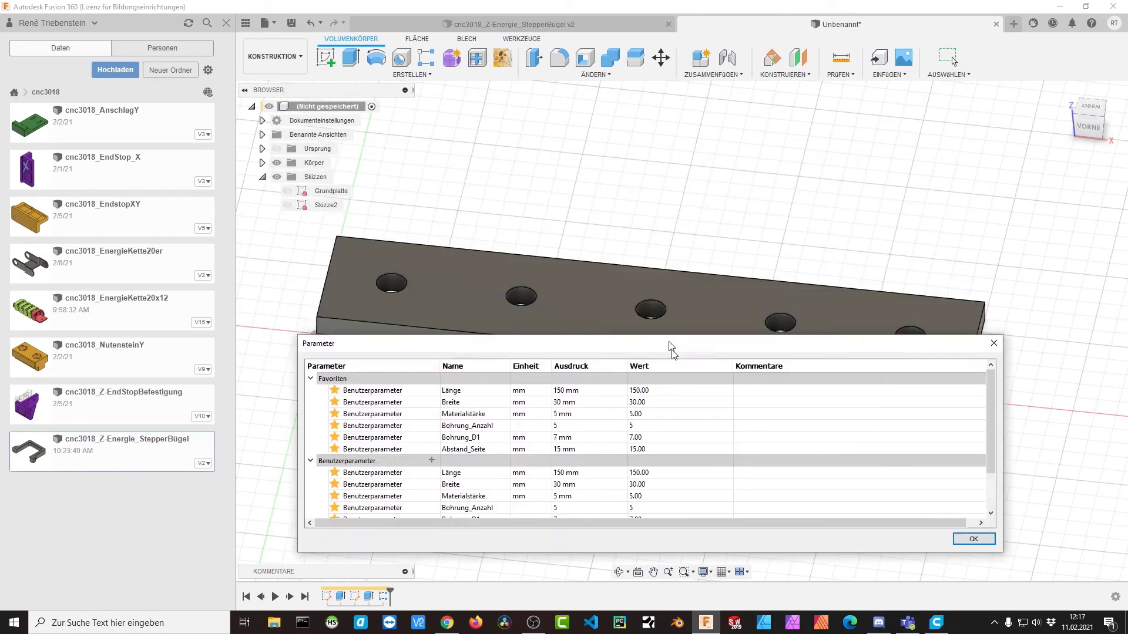
pyautogui.press('F6')
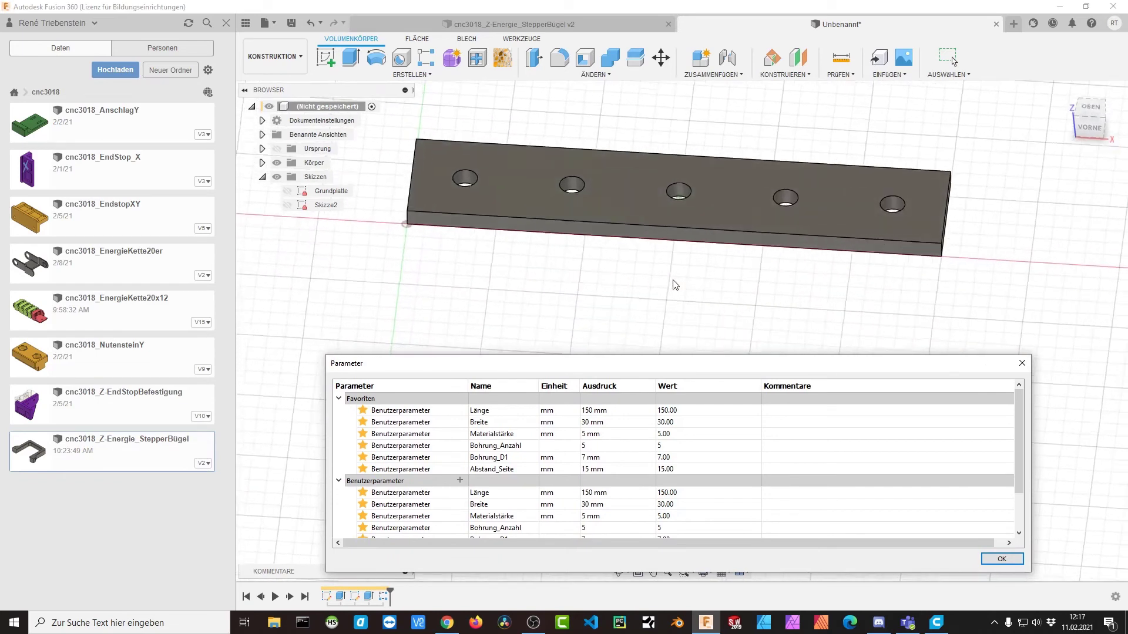
pyautogui.doubleClick(605, 412)
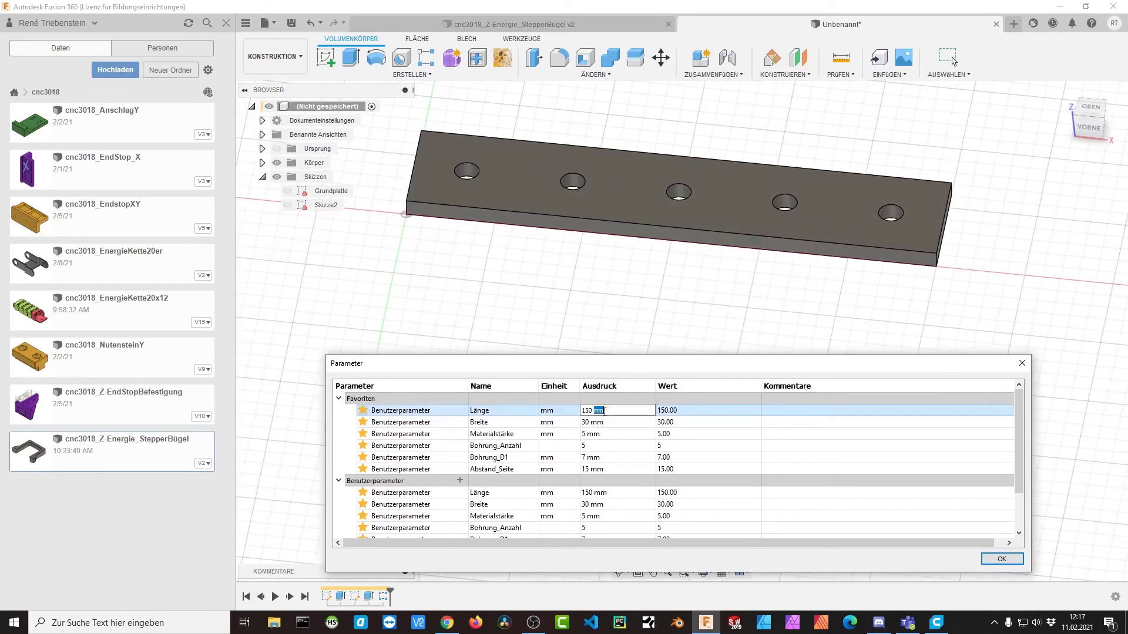
pyautogui.write('120')
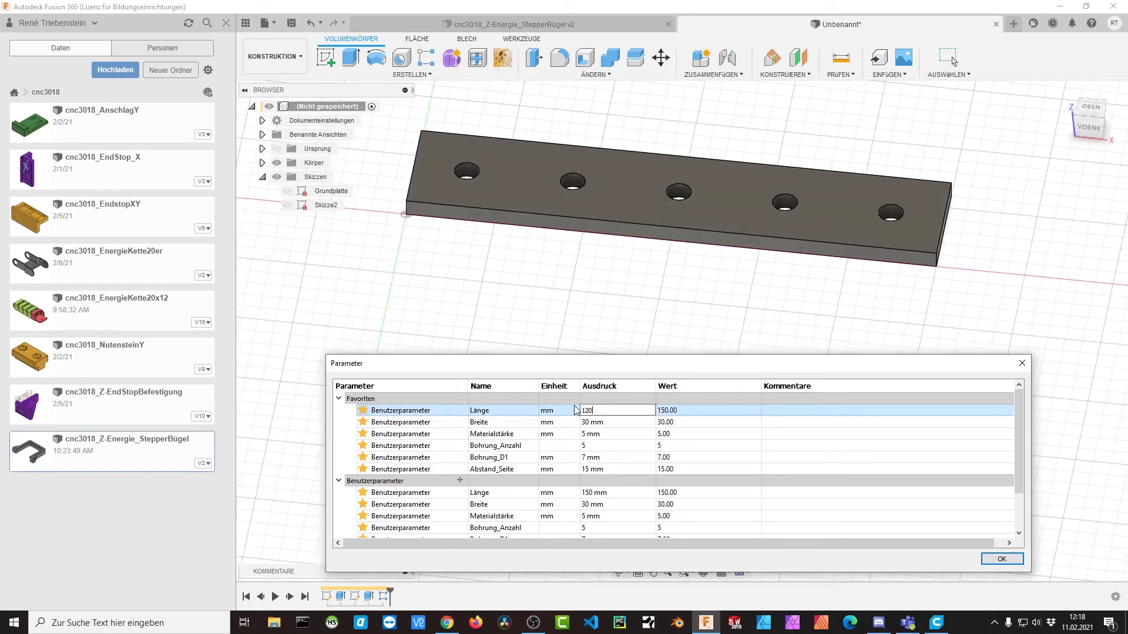
pyautogui.press('Return')
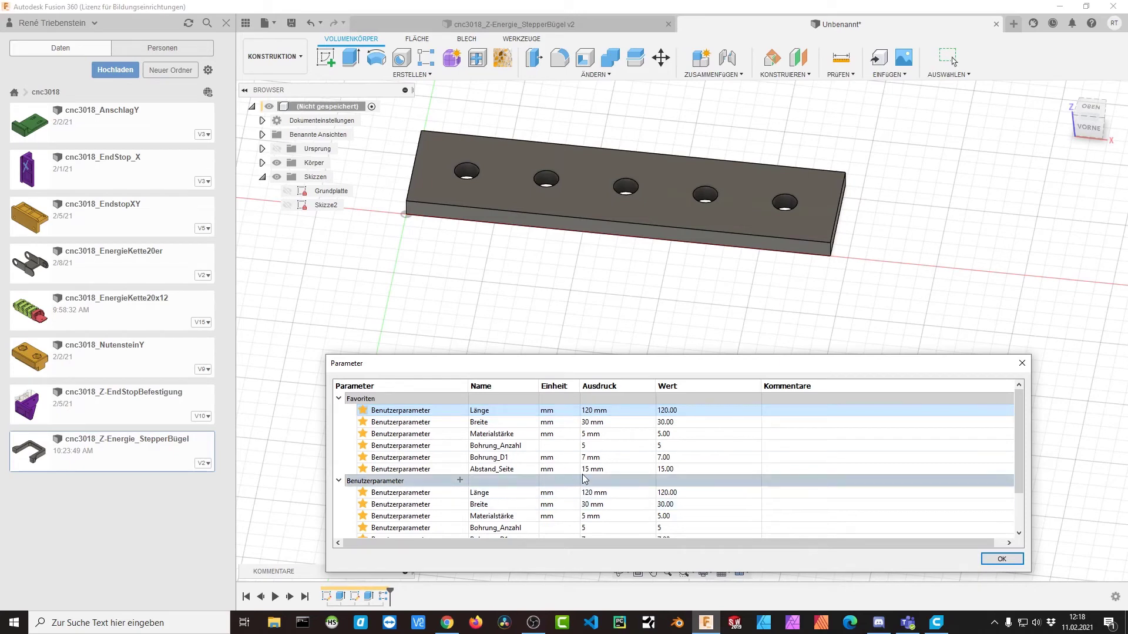
pyautogui.click(339, 480)
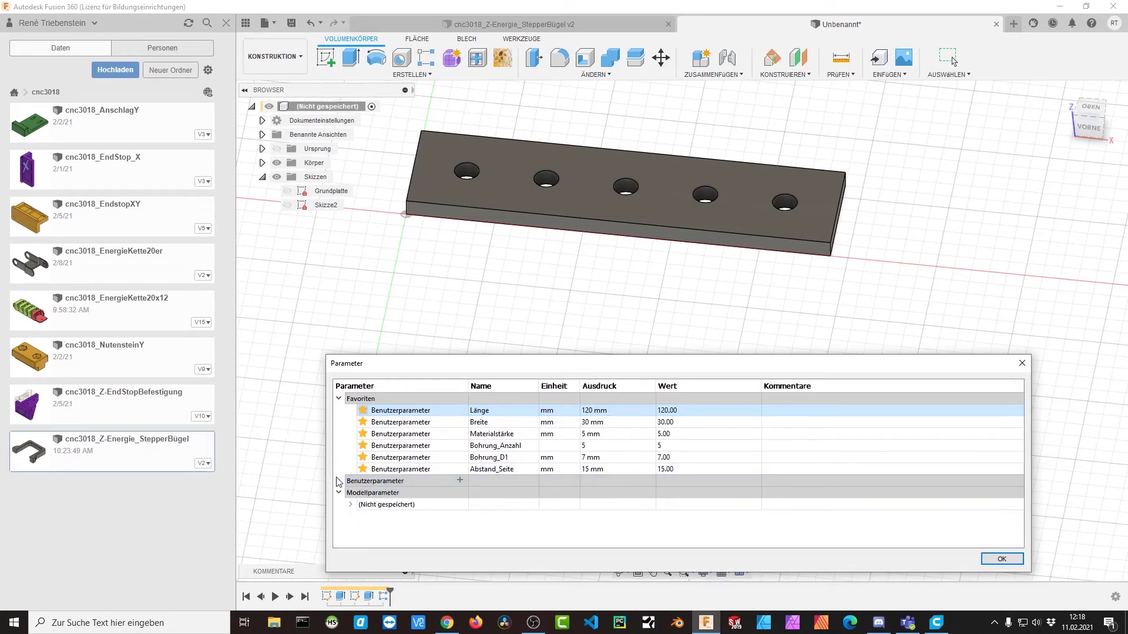
pyautogui.doubleClick(597, 458)
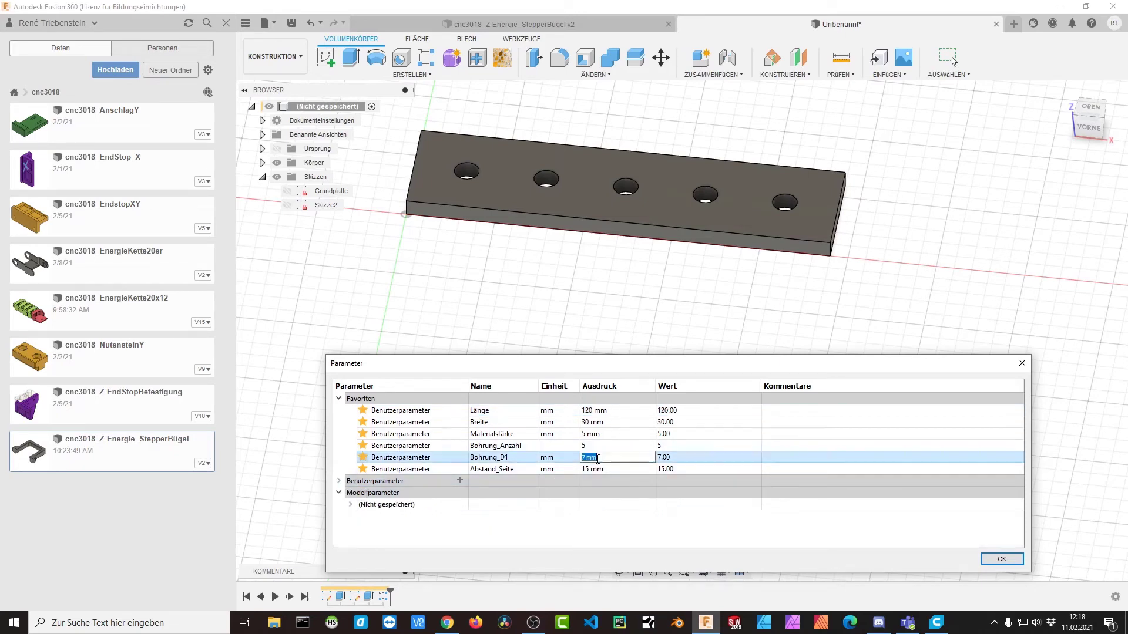
pyautogui.write('5')
pyautogui.press('Return')
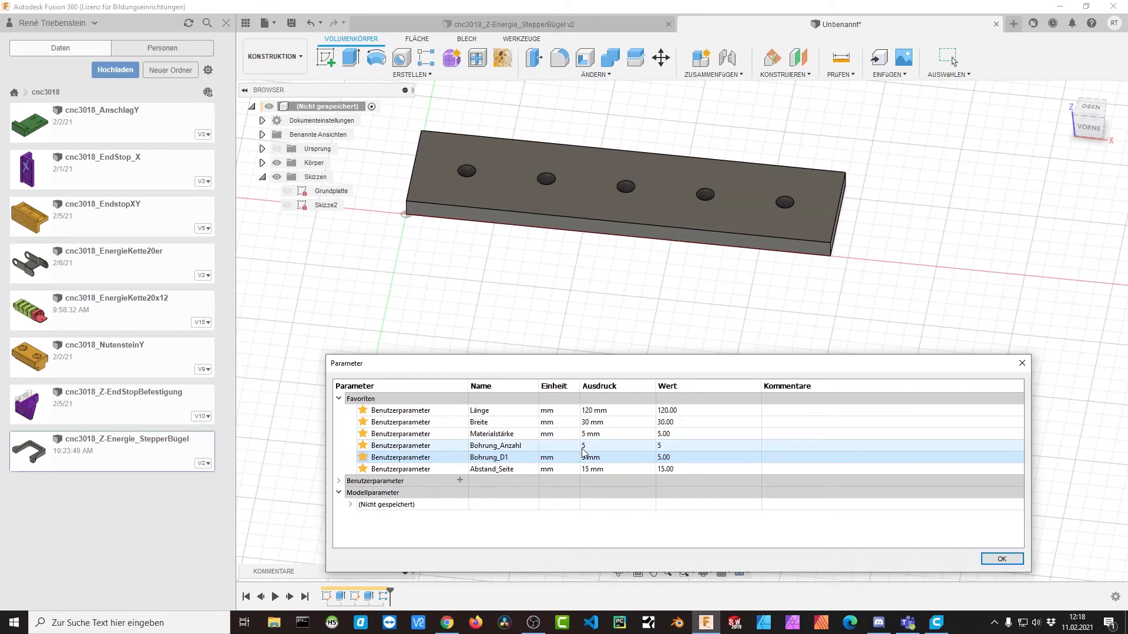
# Change the plate width Breite to 25 mm, passing through 40 mm first.
pyautogui.doubleClick(608, 423)
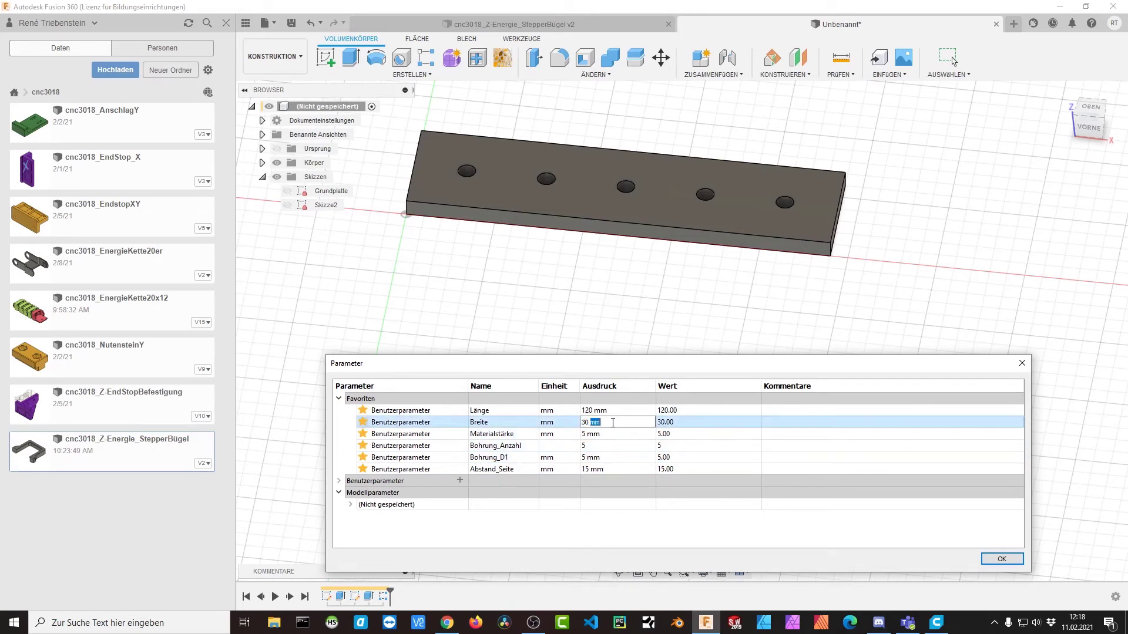
pyautogui.click(566, 428)
pyautogui.doubleClick(619, 423)
pyautogui.write('40')
pyautogui.press('Return')
pyautogui.click(618, 425)
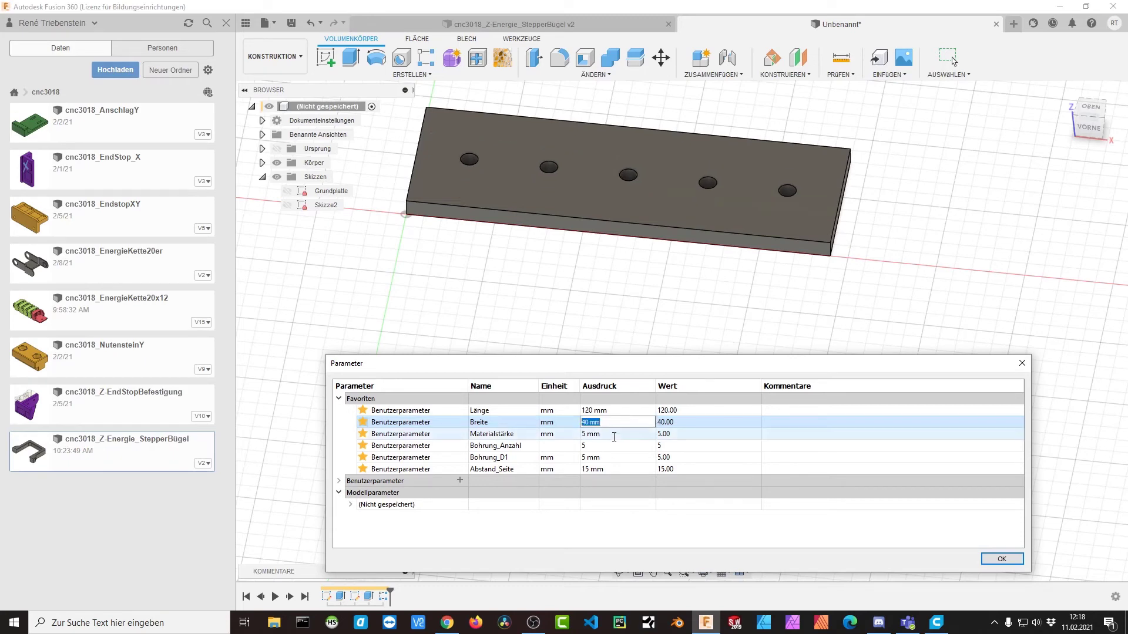
pyautogui.write('25')
pyautogui.press('Return')
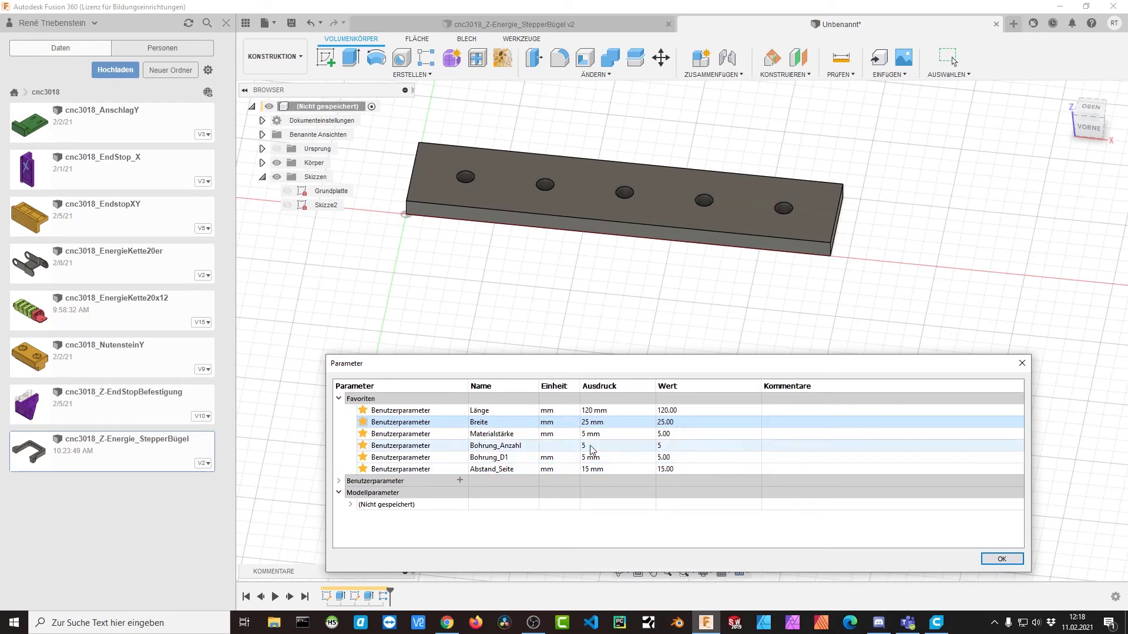
# Set Bohrung_Anzahl to 6 and Abstand_Seite to 12 mm, keeping the changes.
pyautogui.click(591, 446)
pyautogui.write('6')
pyautogui.press('Return')
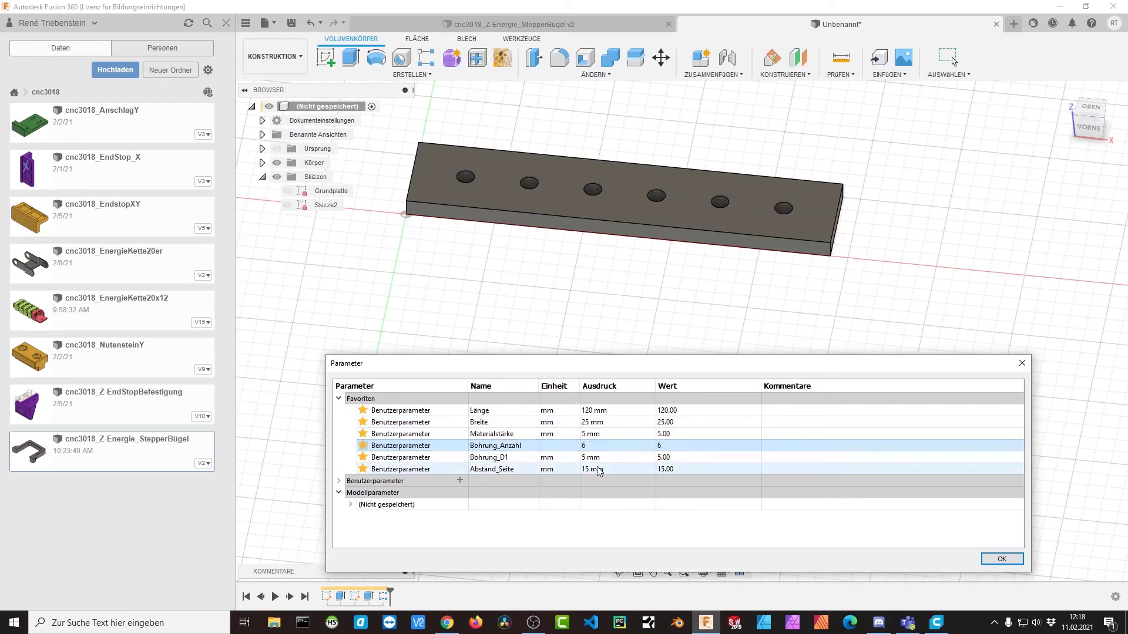
pyautogui.doubleClick(598, 469)
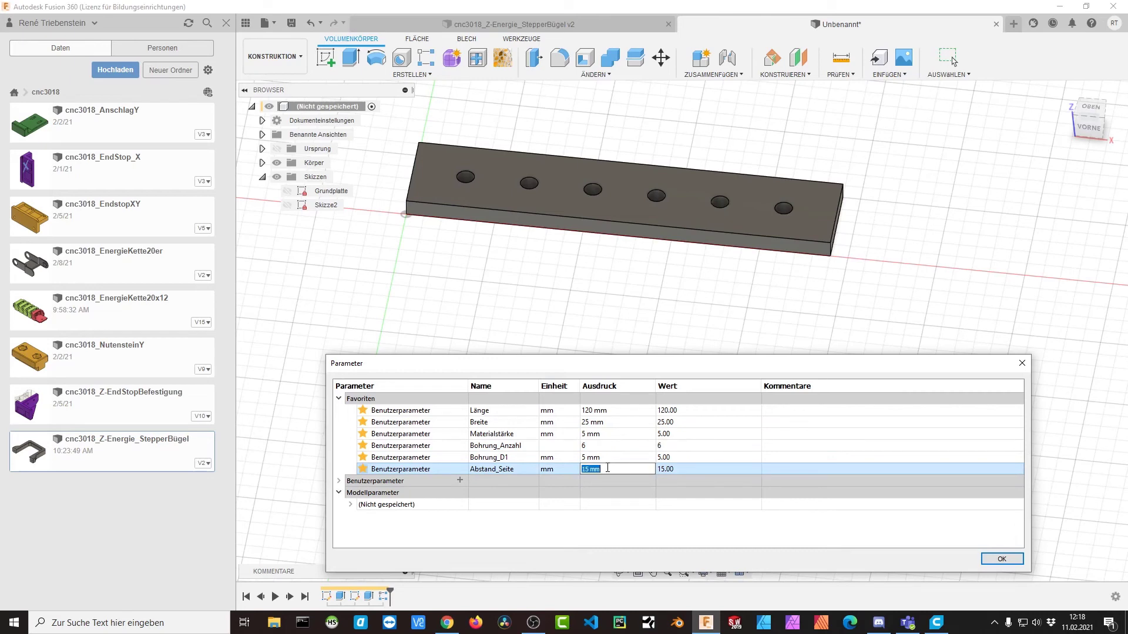
pyautogui.write('12')
pyautogui.press('Return')
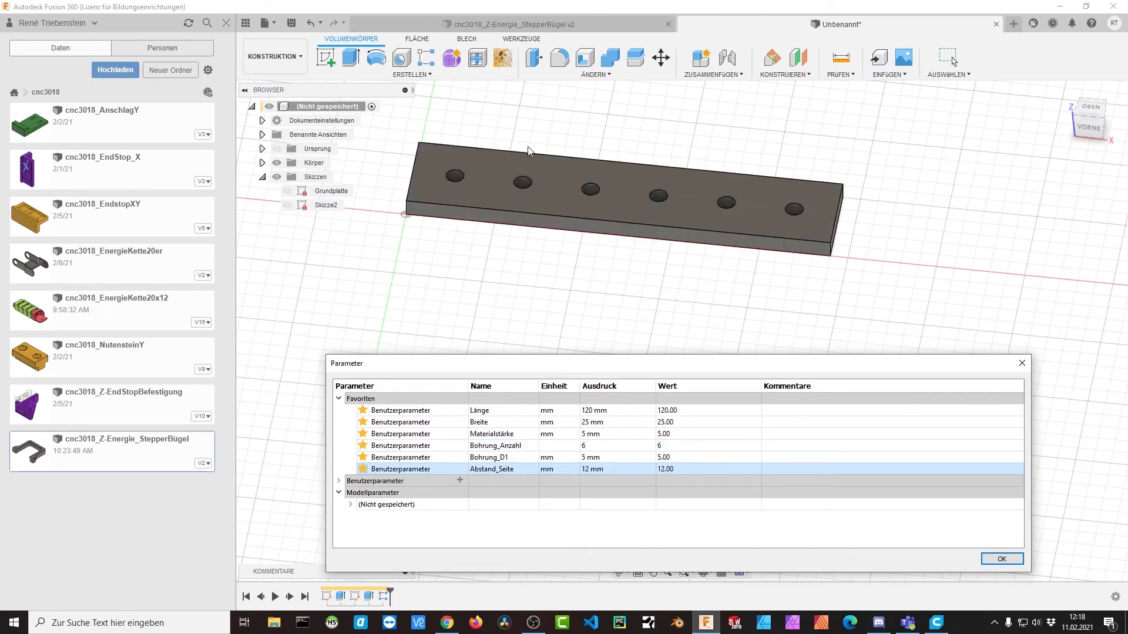
pyautogui.click(997, 561)
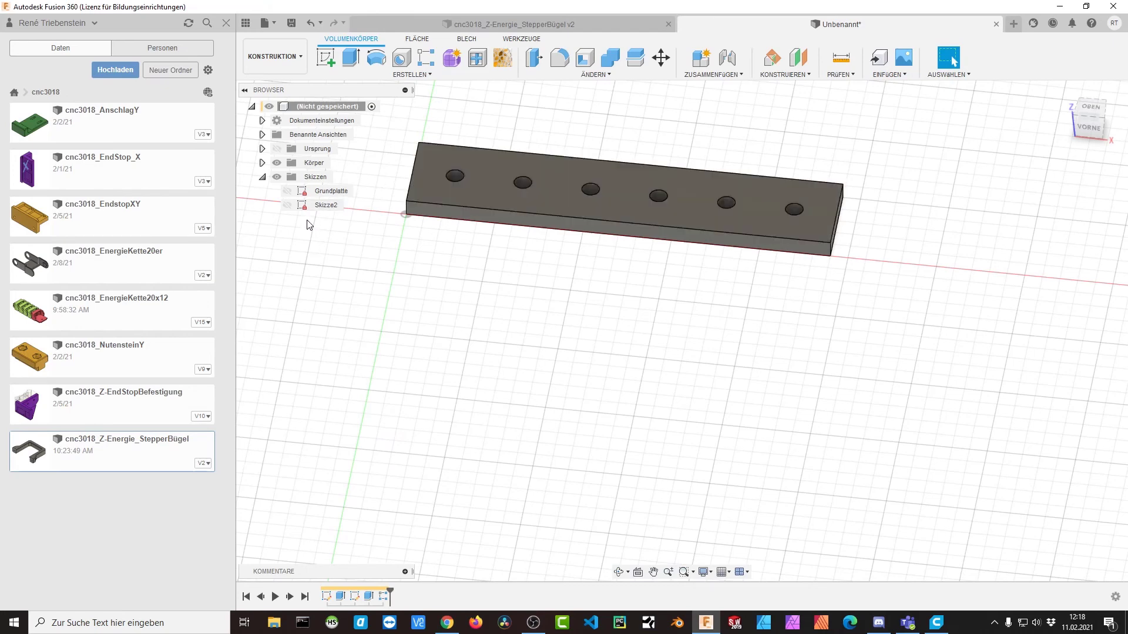
# Sketch 11 mm circles around the second and third holes on the plate's top face.
pyautogui.click(262, 176)
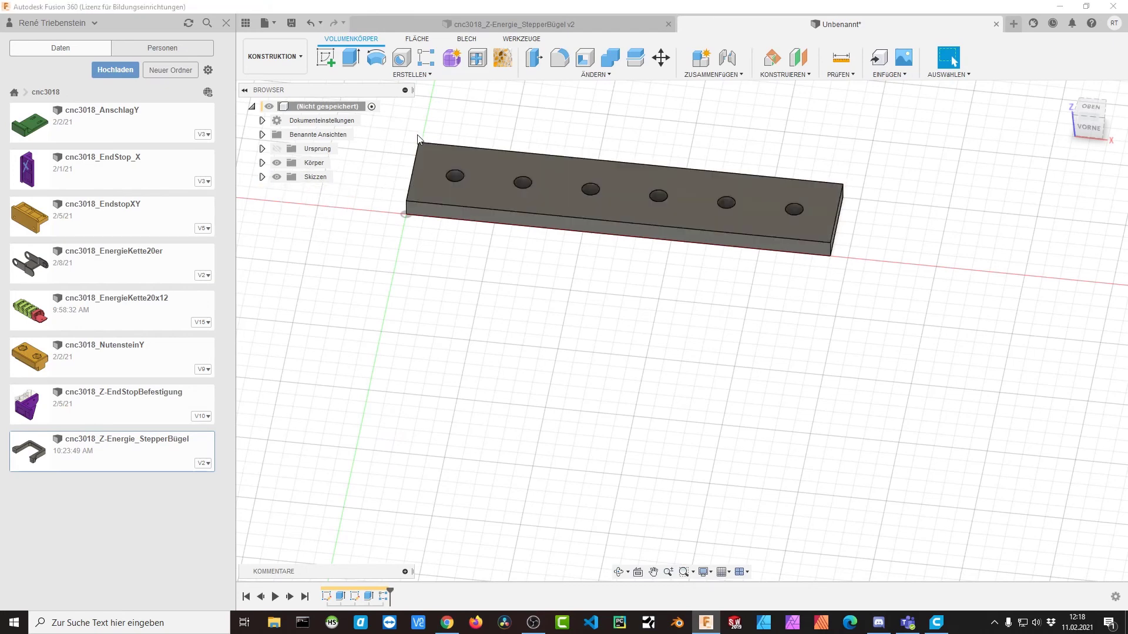
pyautogui.click(489, 158)
pyautogui.click(327, 58)
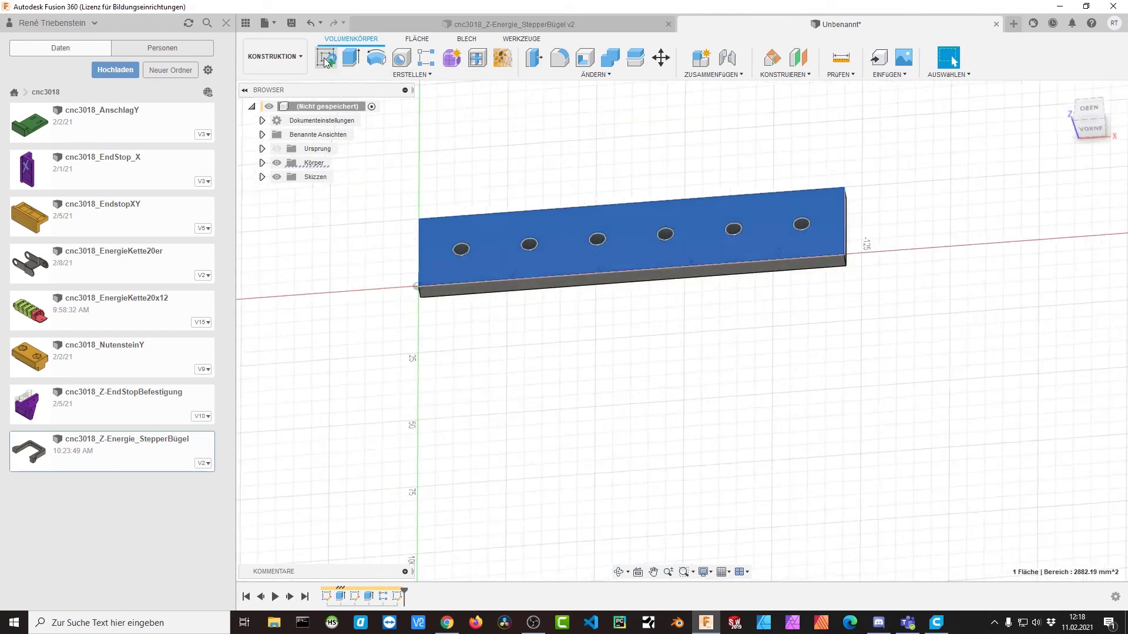
pyautogui.click(376, 57)
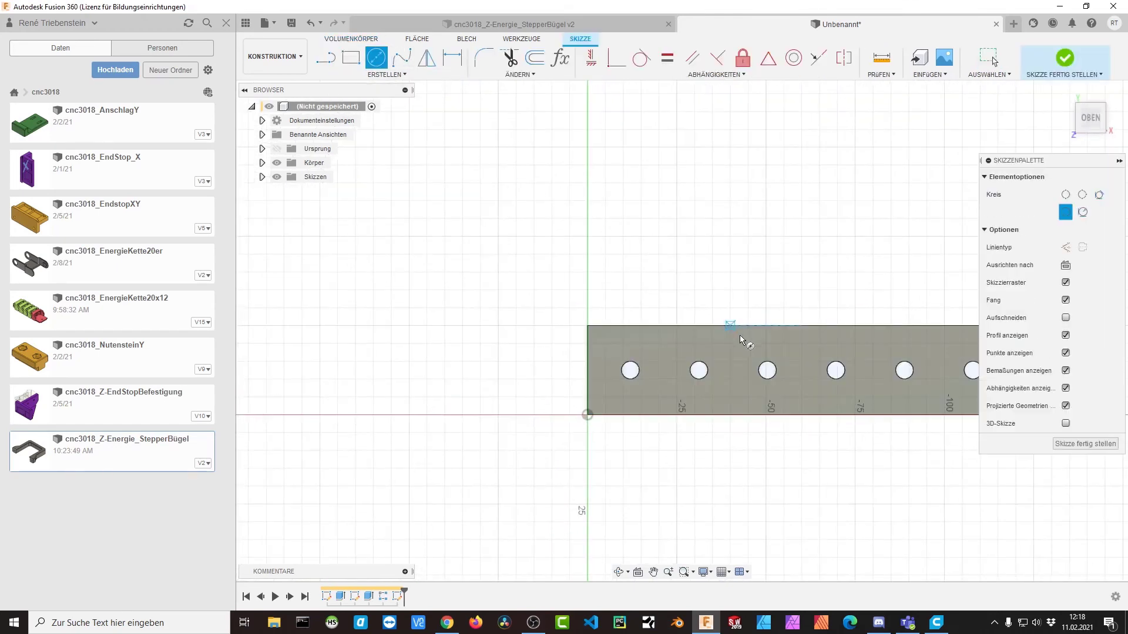
pyautogui.click(698, 370)
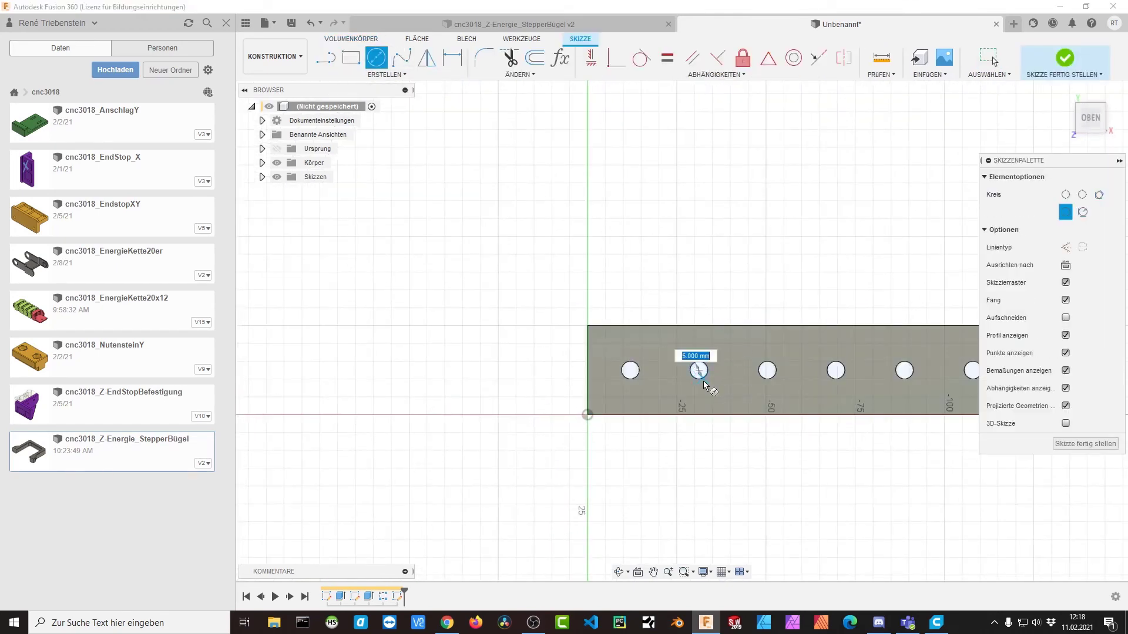
pyautogui.write('11')
pyautogui.press('Return')
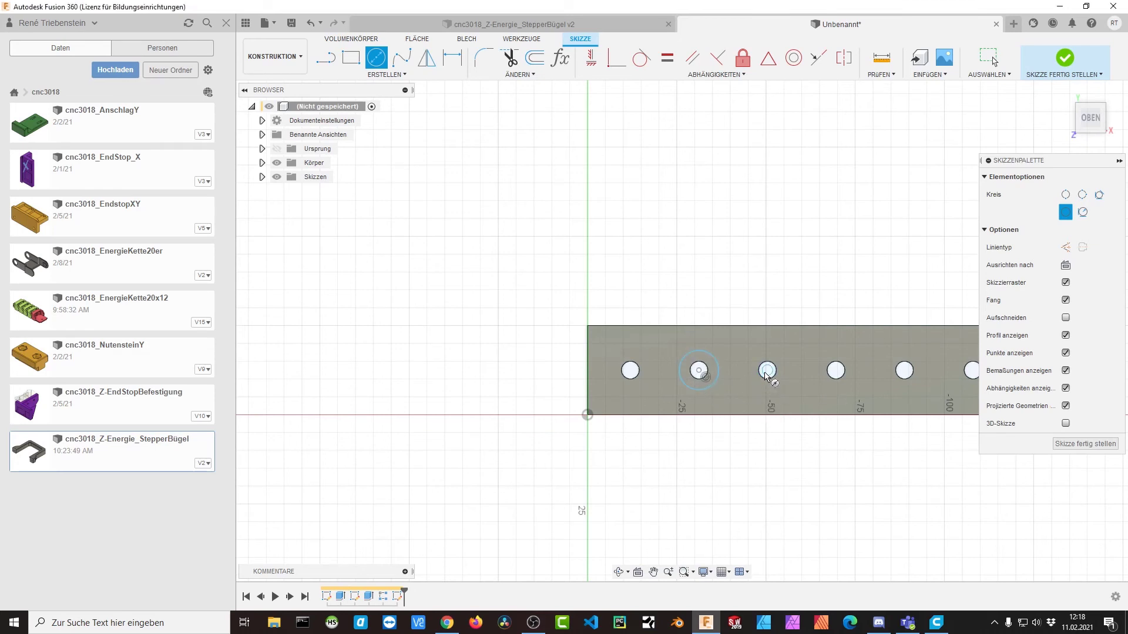
pyautogui.click(767, 370)
pyautogui.write('11')
pyautogui.press('Return')
# Add a hexagon around the fourth hole and finish the sketch.
pyautogui.click(397, 75)
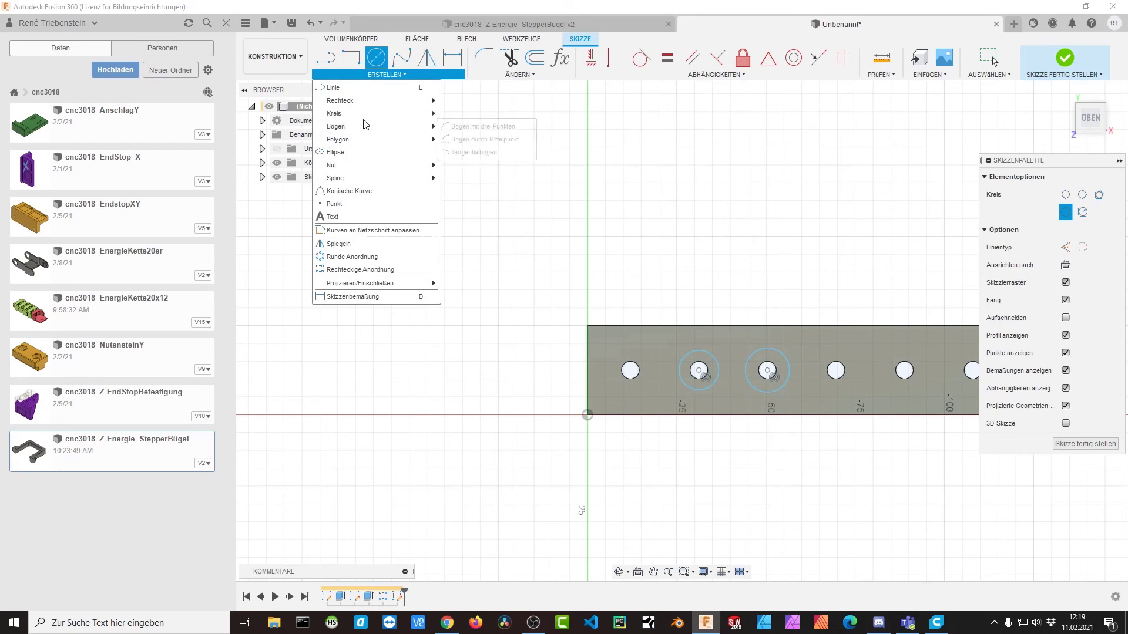
pyautogui.moveTo(340, 100)
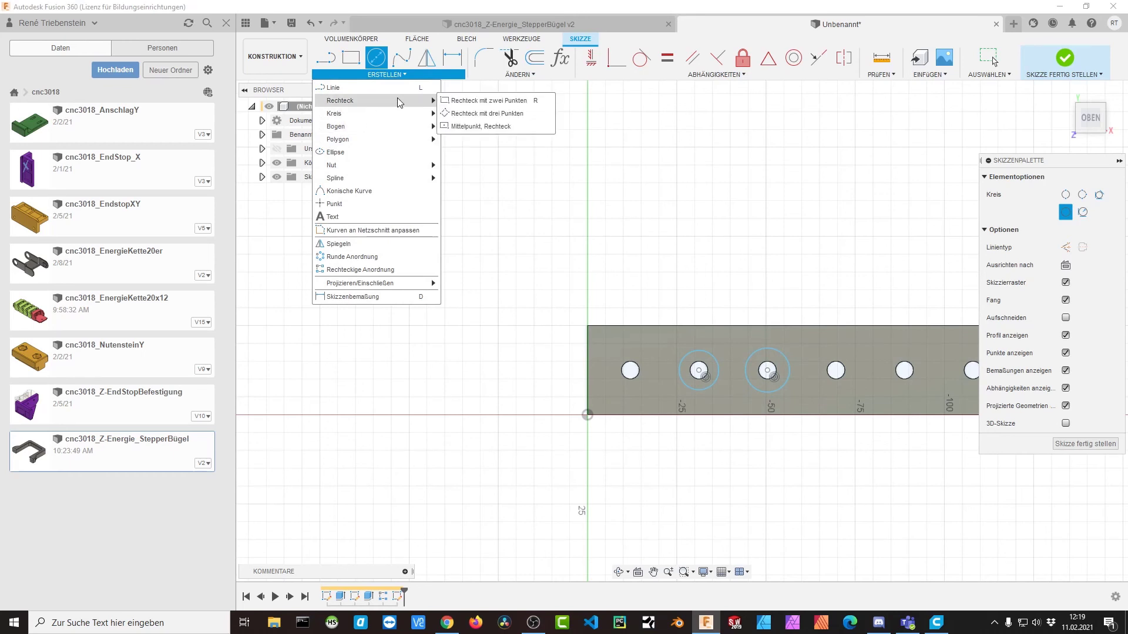
pyautogui.moveTo(337, 139)
pyautogui.click(479, 142)
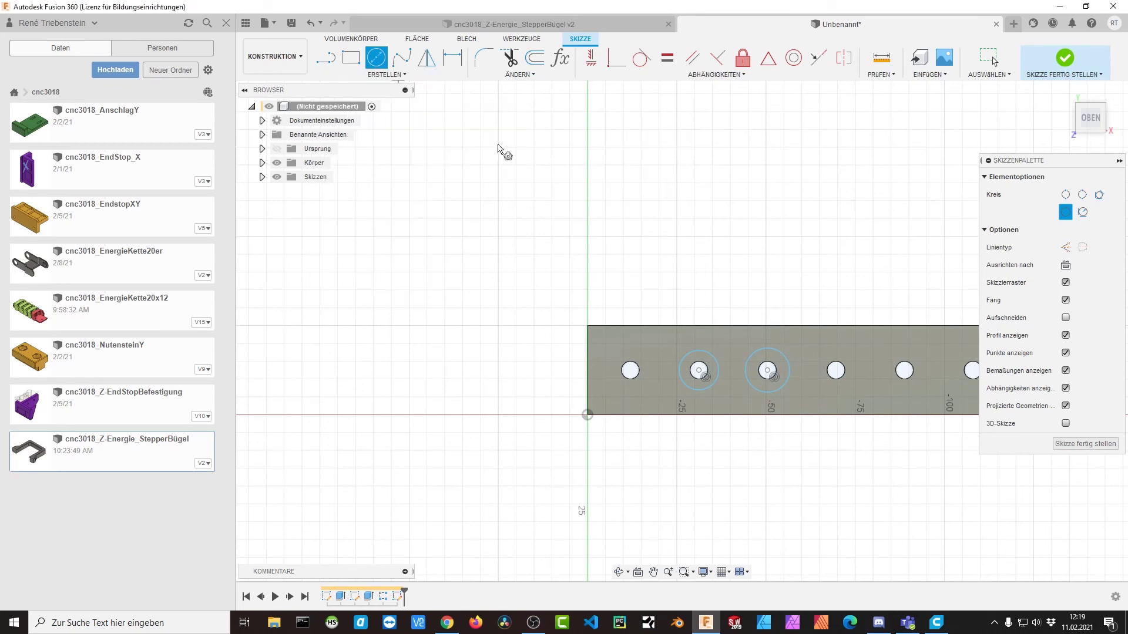
pyautogui.click(836, 371)
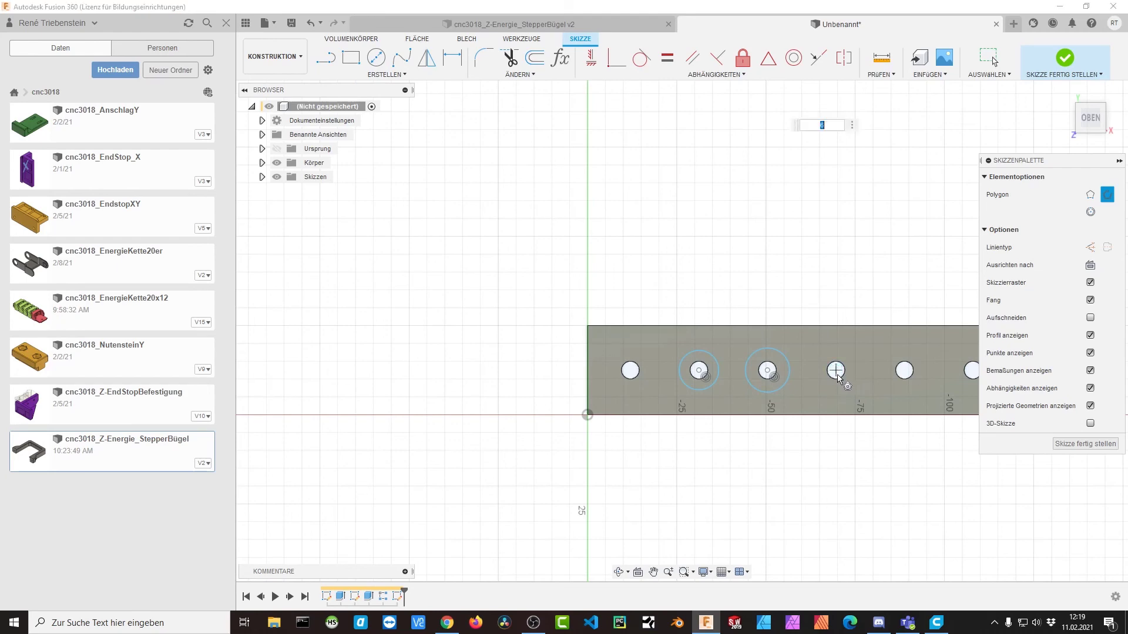
pyautogui.press('Return')
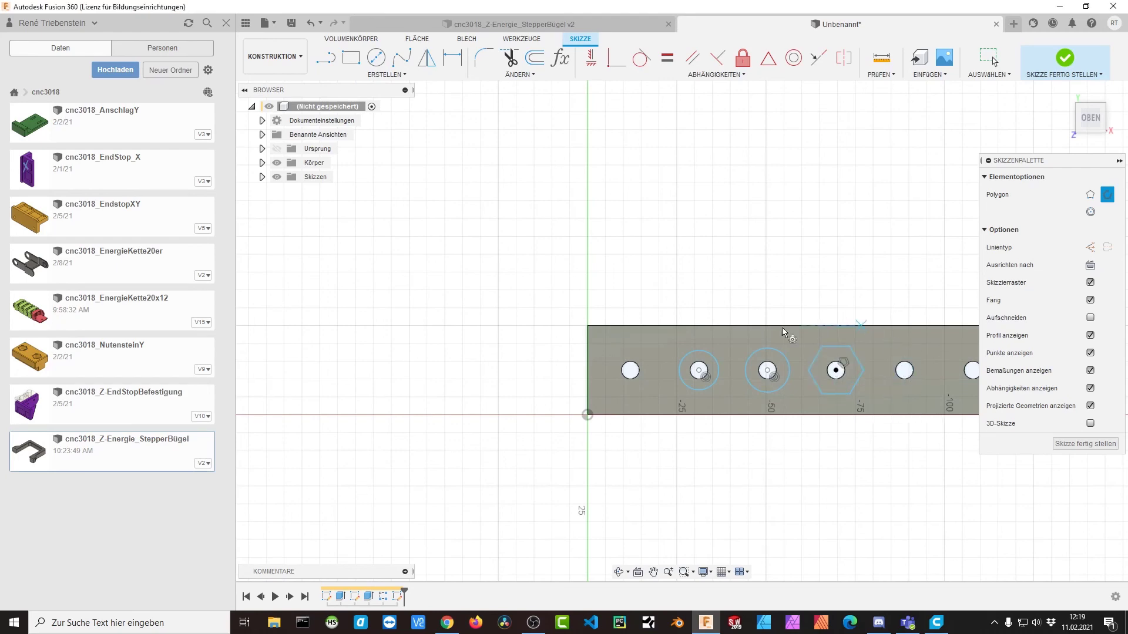
pyautogui.click(1086, 444)
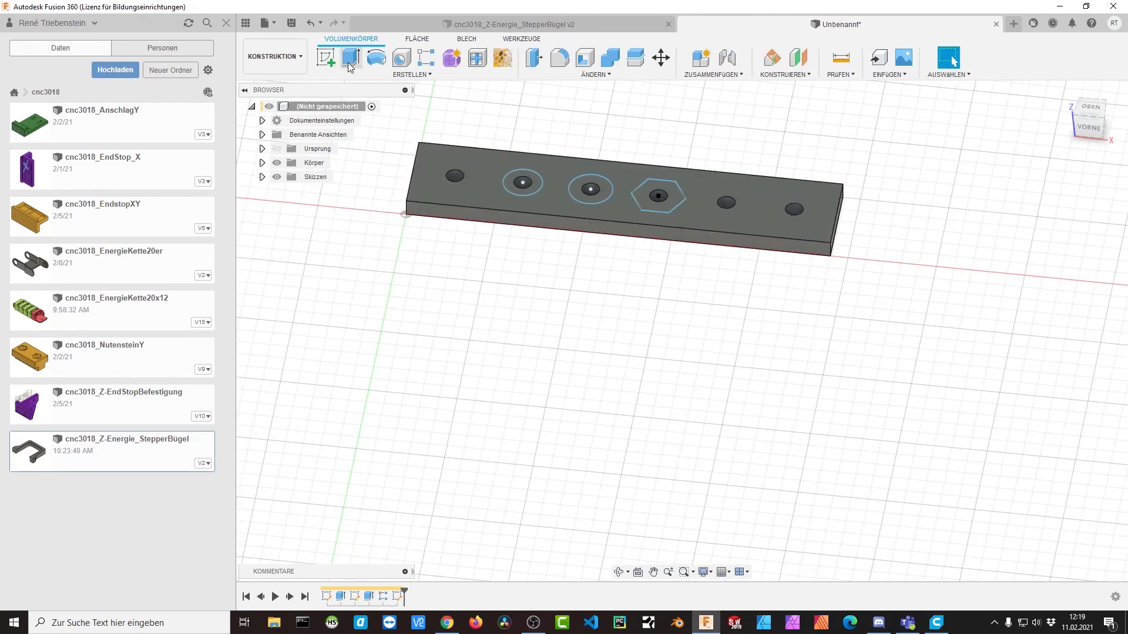
# Extrude-cut both rings and the hexagon through all of the plate.
pyautogui.click(349, 65)
pyautogui.click(511, 187)
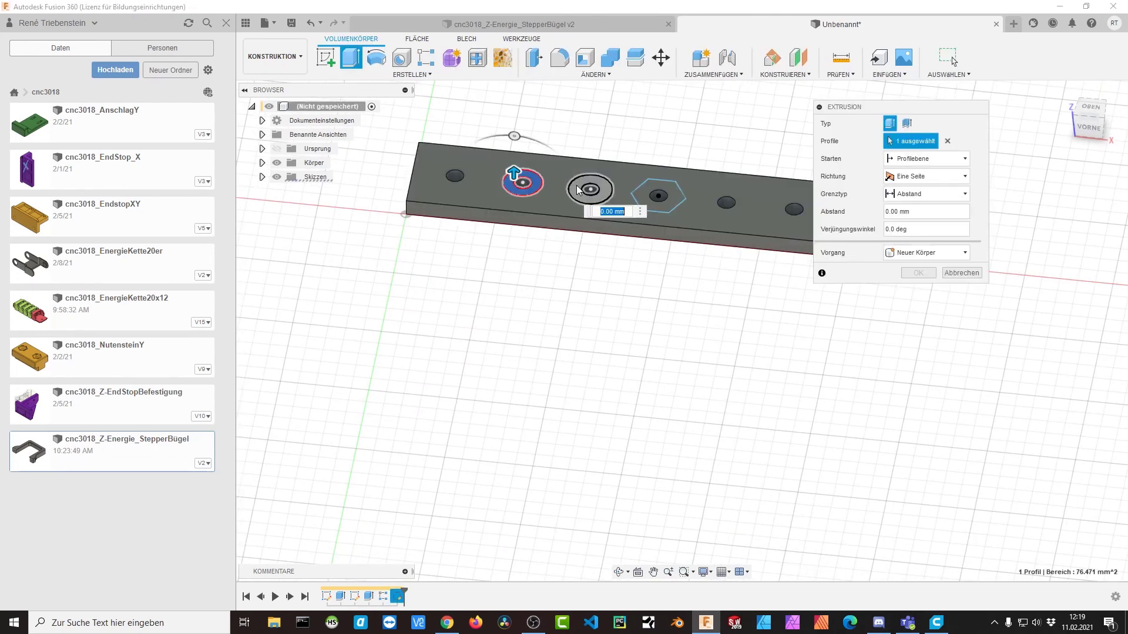
pyautogui.click(578, 190)
pyautogui.click(646, 189)
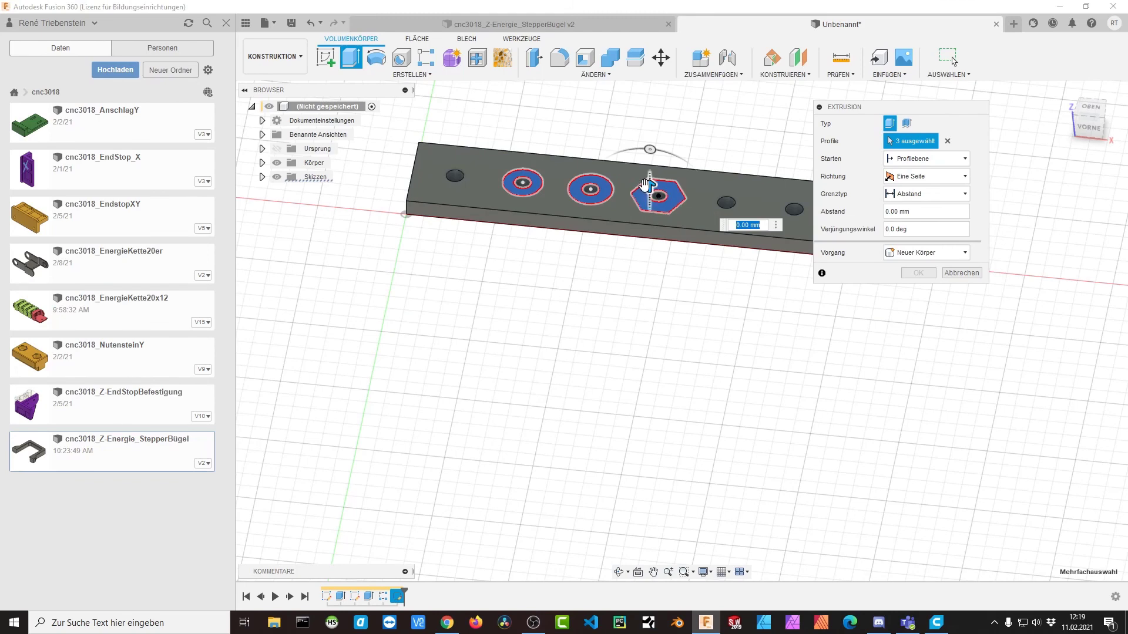
pyautogui.moveTo(646, 184); pyautogui.dragTo(650, 231)
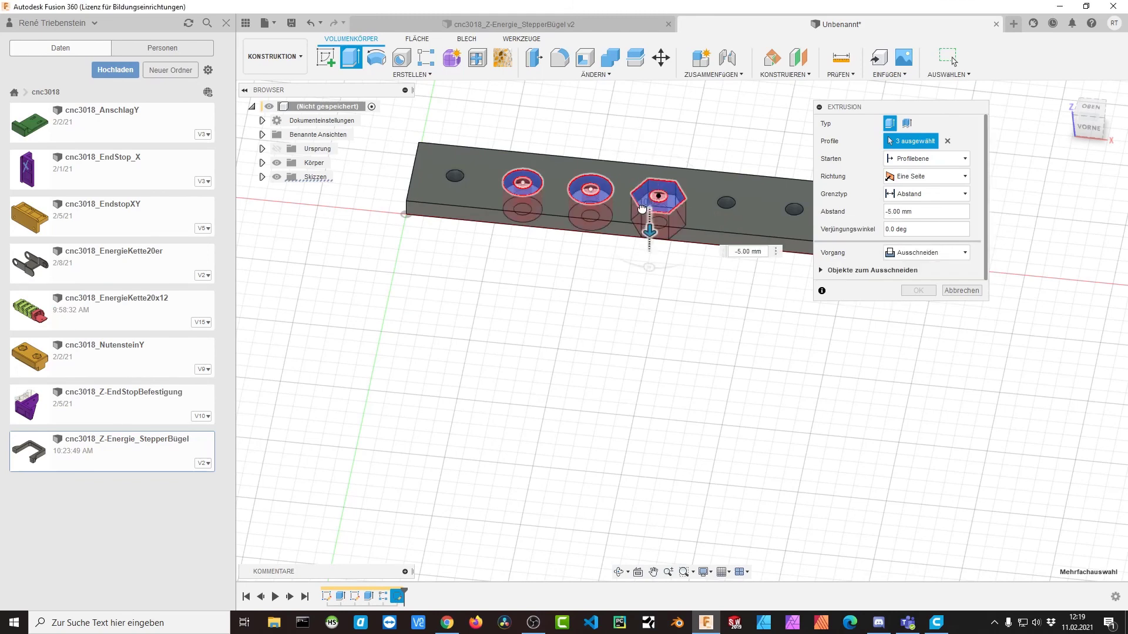
pyautogui.click(962, 195)
pyautogui.click(911, 223)
pyautogui.click(919, 285)
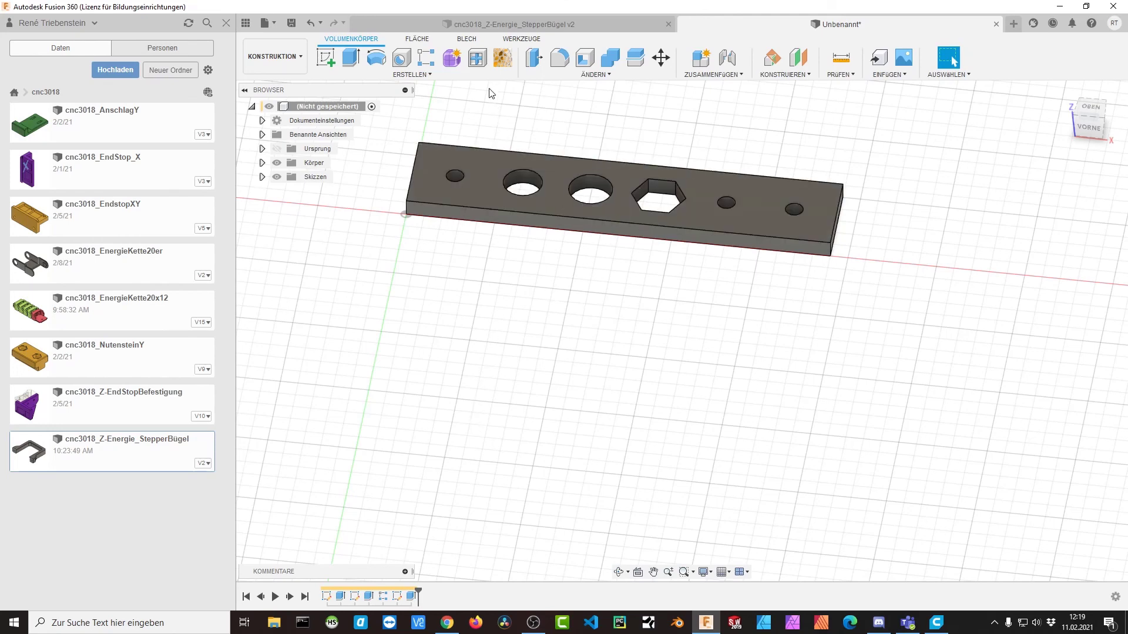
# Change Länge to 140 mm and Abstand_Seite to 15 mm in the parameters table.
pyautogui.click(593, 74)
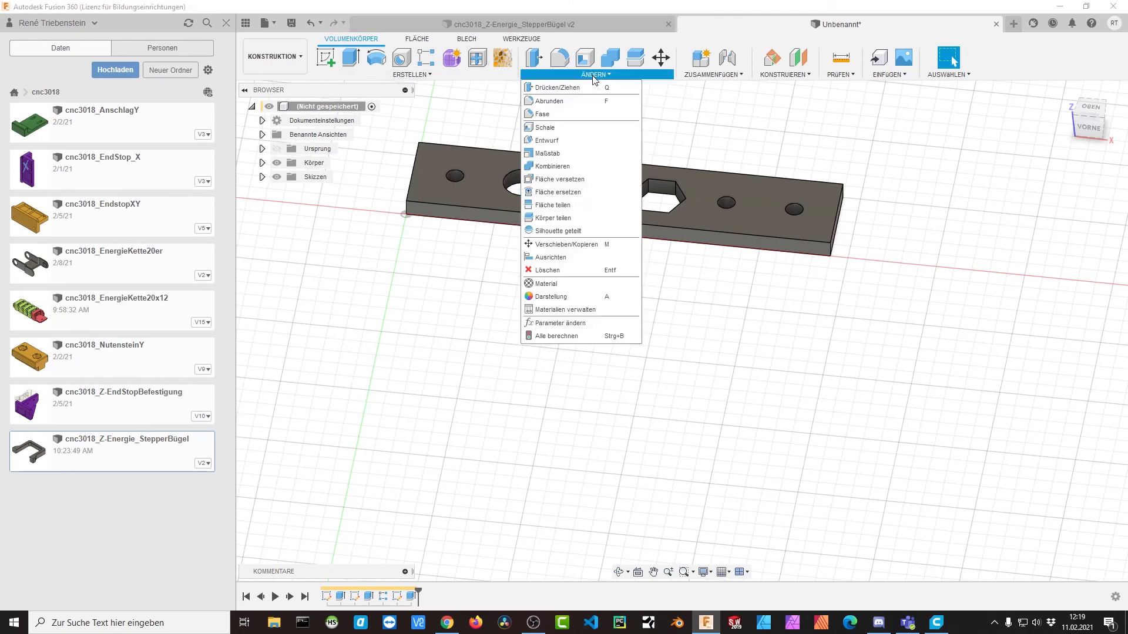
pyautogui.click(559, 323)
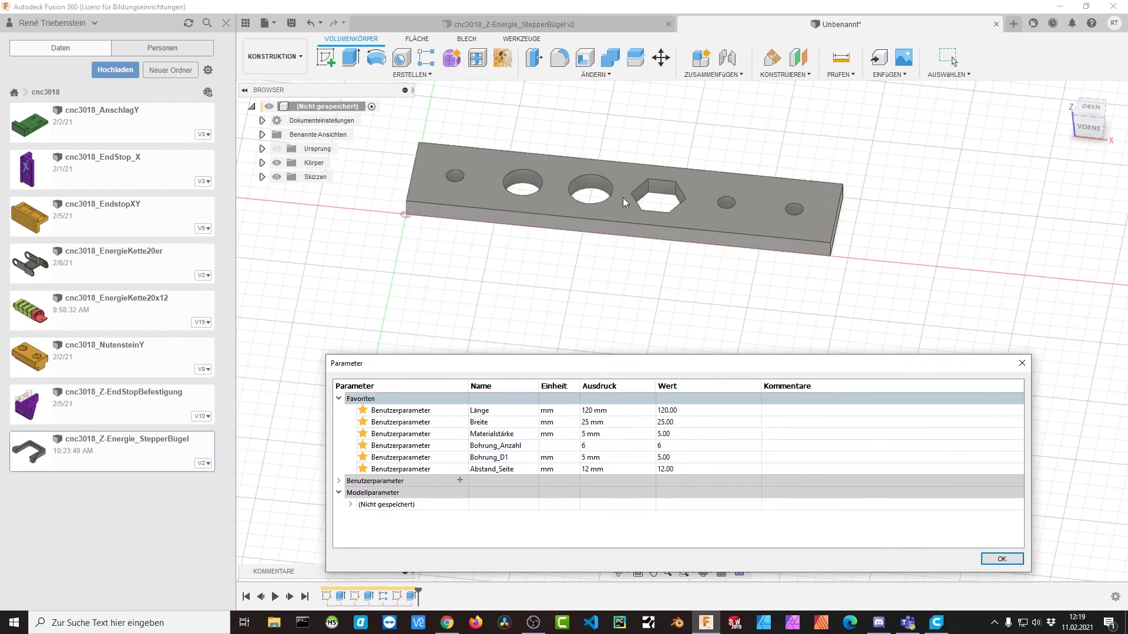
pyautogui.doubleClick(588, 410)
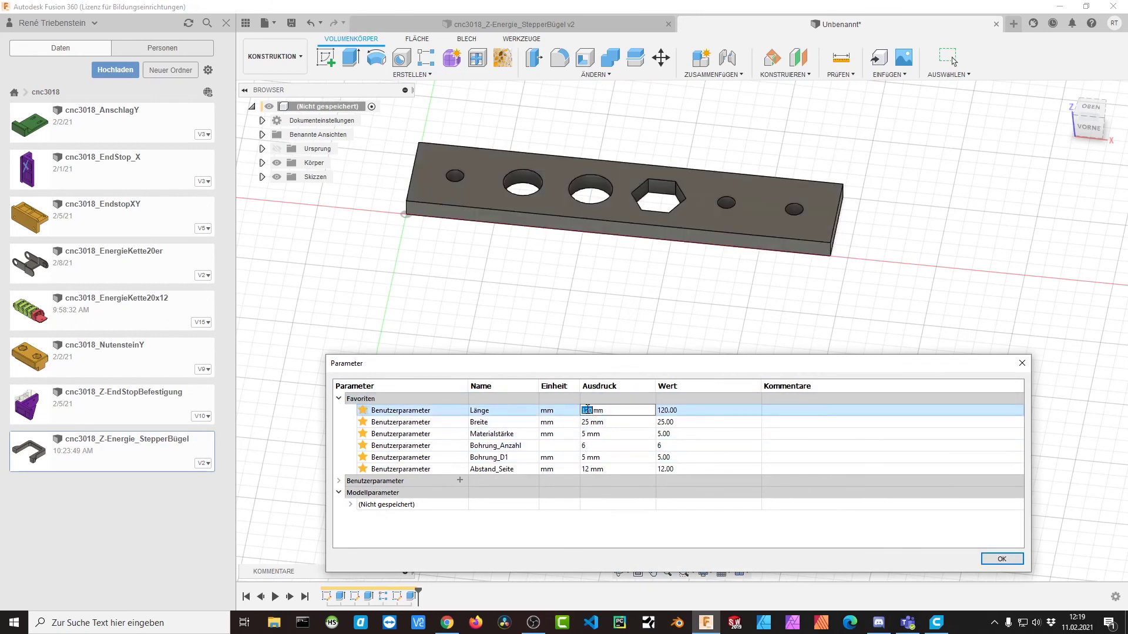
pyautogui.write('14')
pyautogui.press('Return')
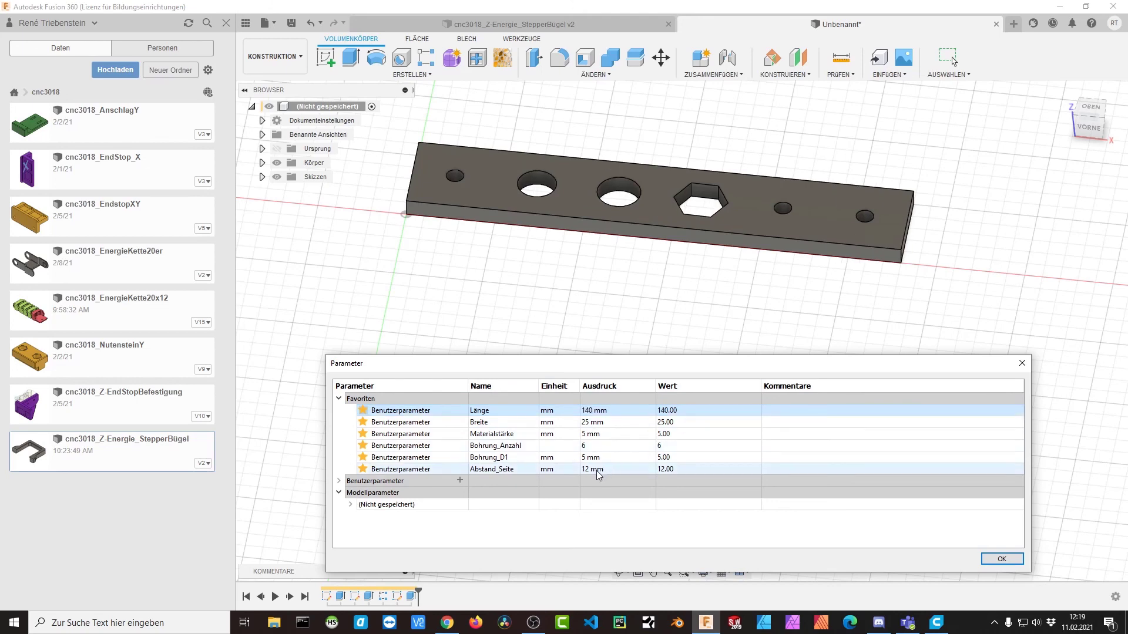
pyautogui.doubleClick(597, 470)
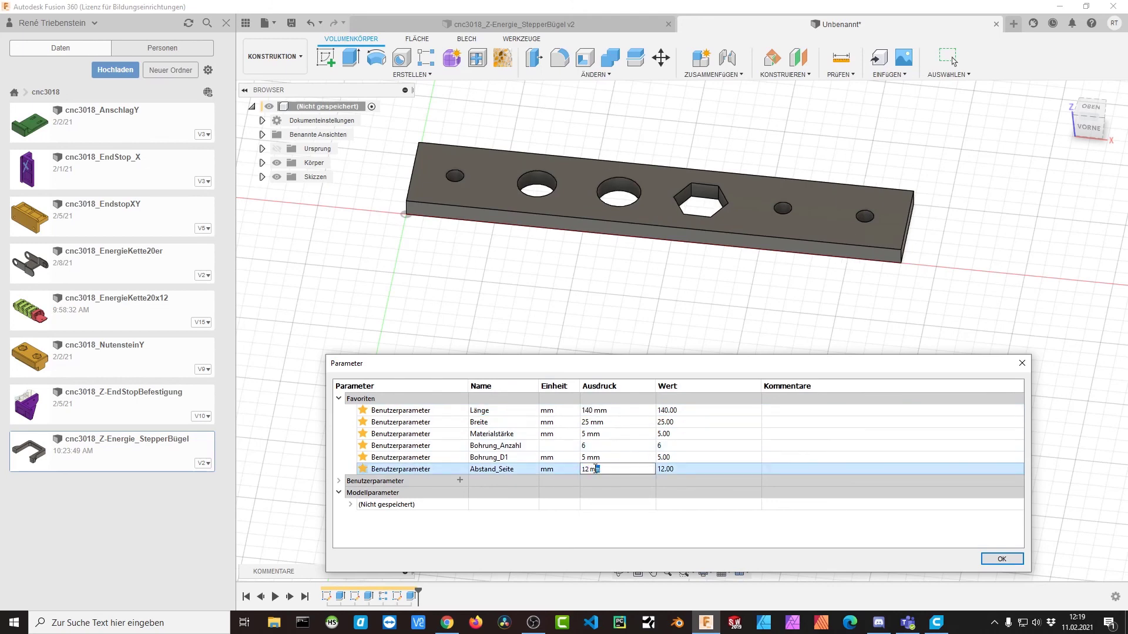
pyautogui.write('15')
pyautogui.press('Return')
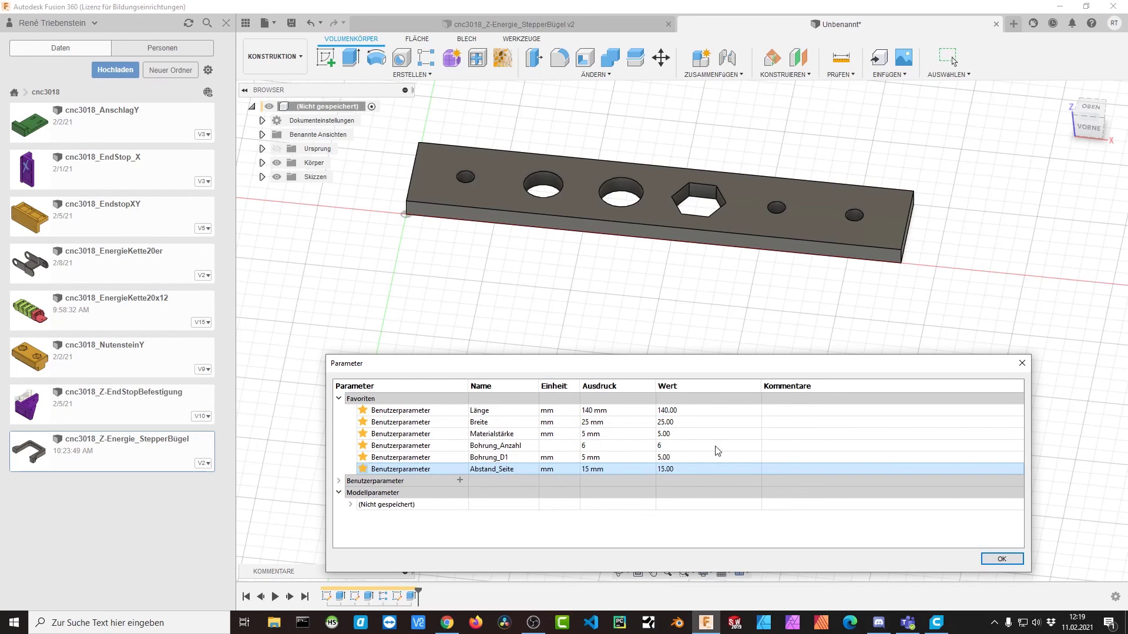
pyautogui.click(1001, 560)
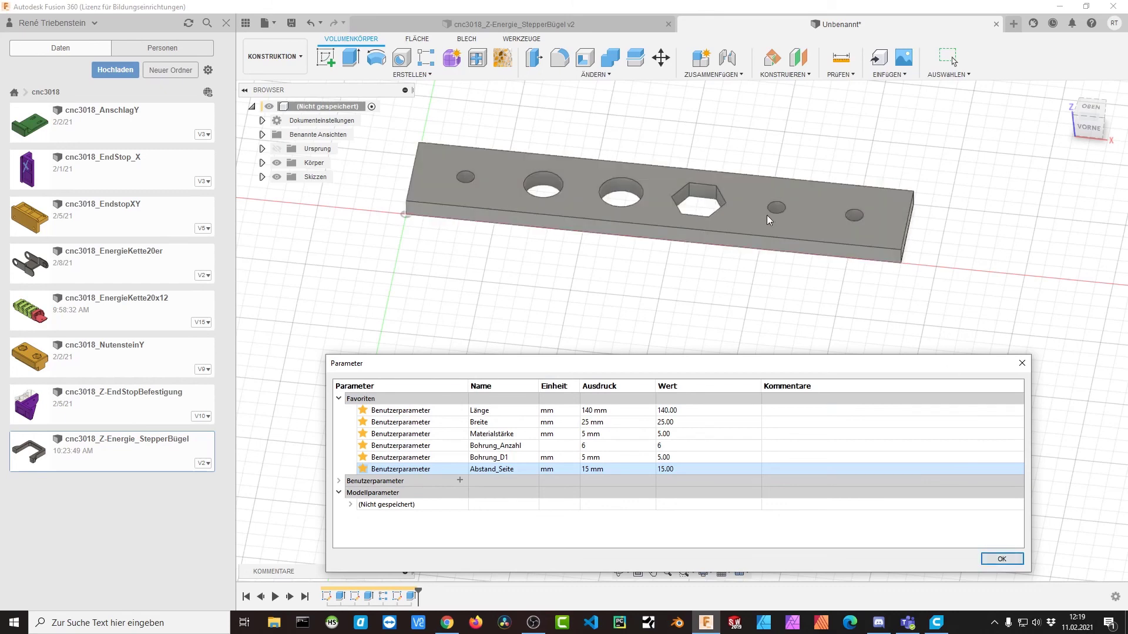
pyautogui.click(1002, 560)
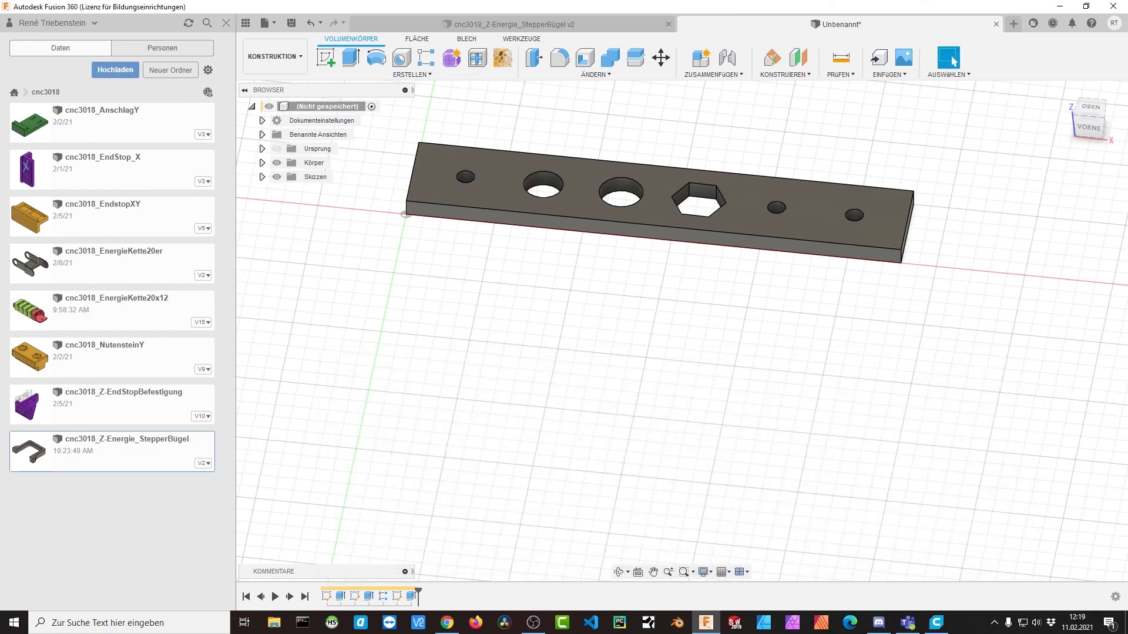